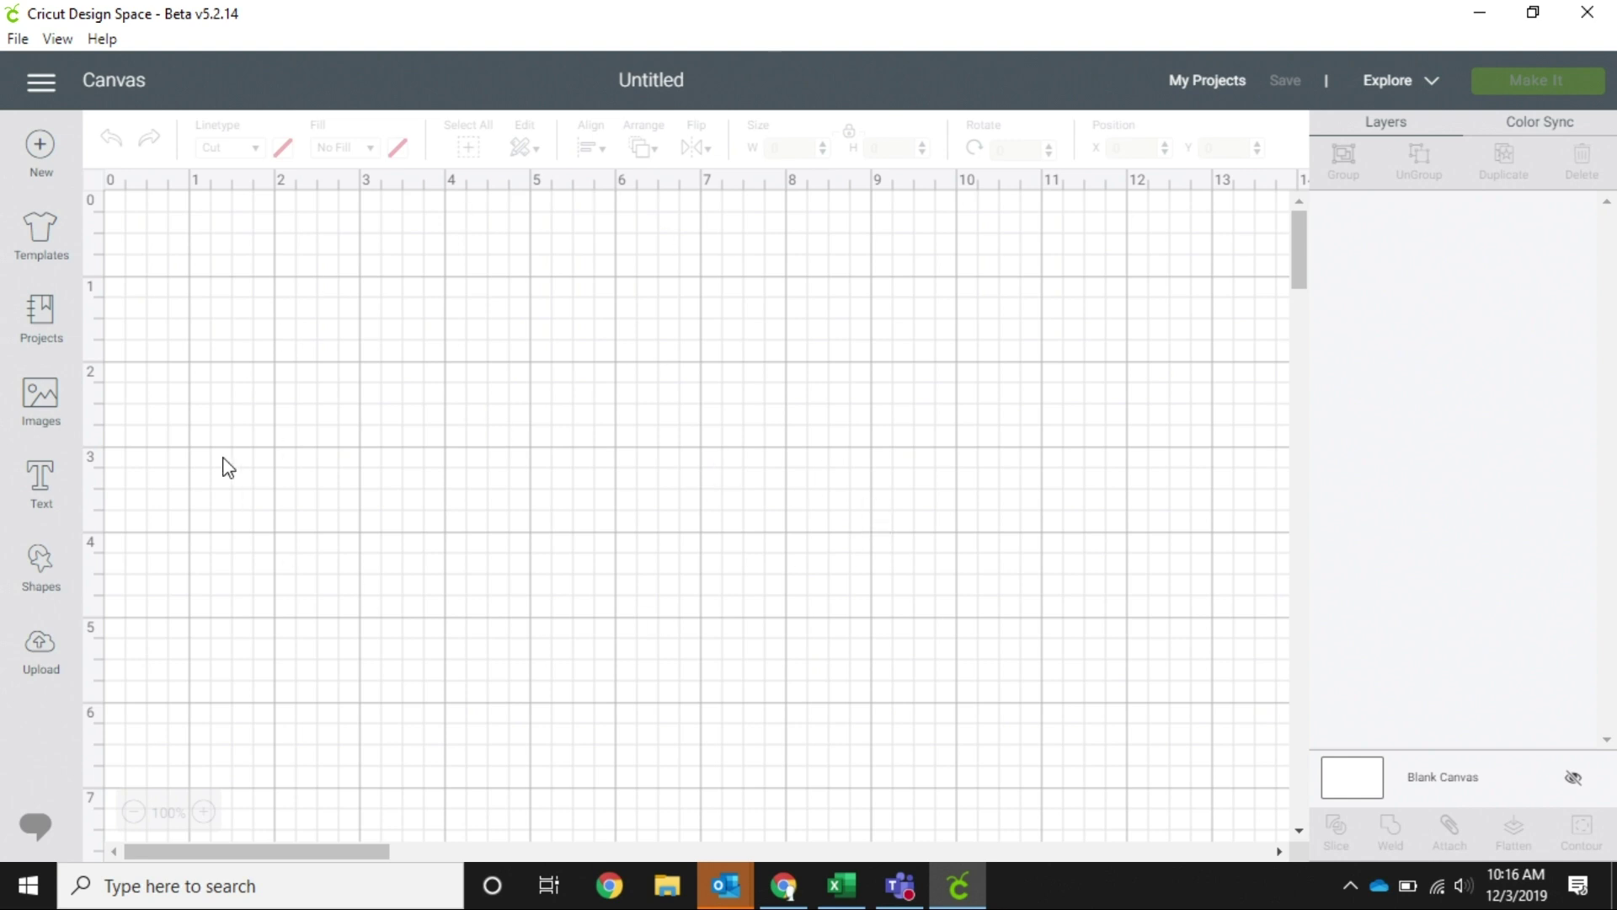
Step: Add an empty 72-point Cricut Sans text box to the blank canvas
left_click(41, 482)
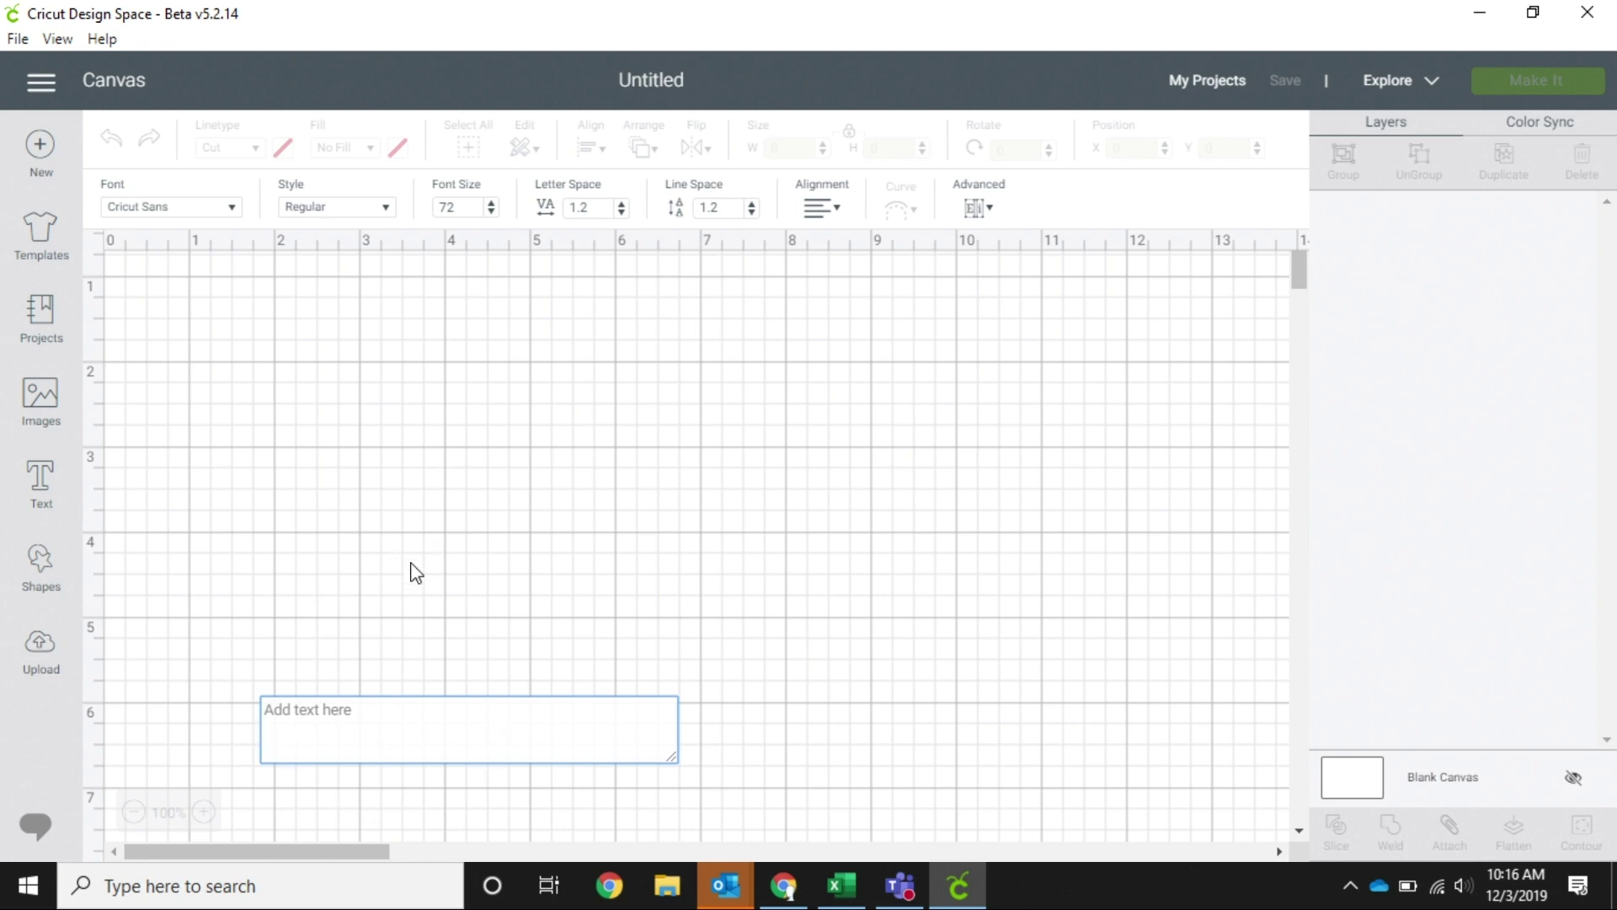
Step: Enter Hello! as text on the canvas and bring up the font list
type("Hello!")
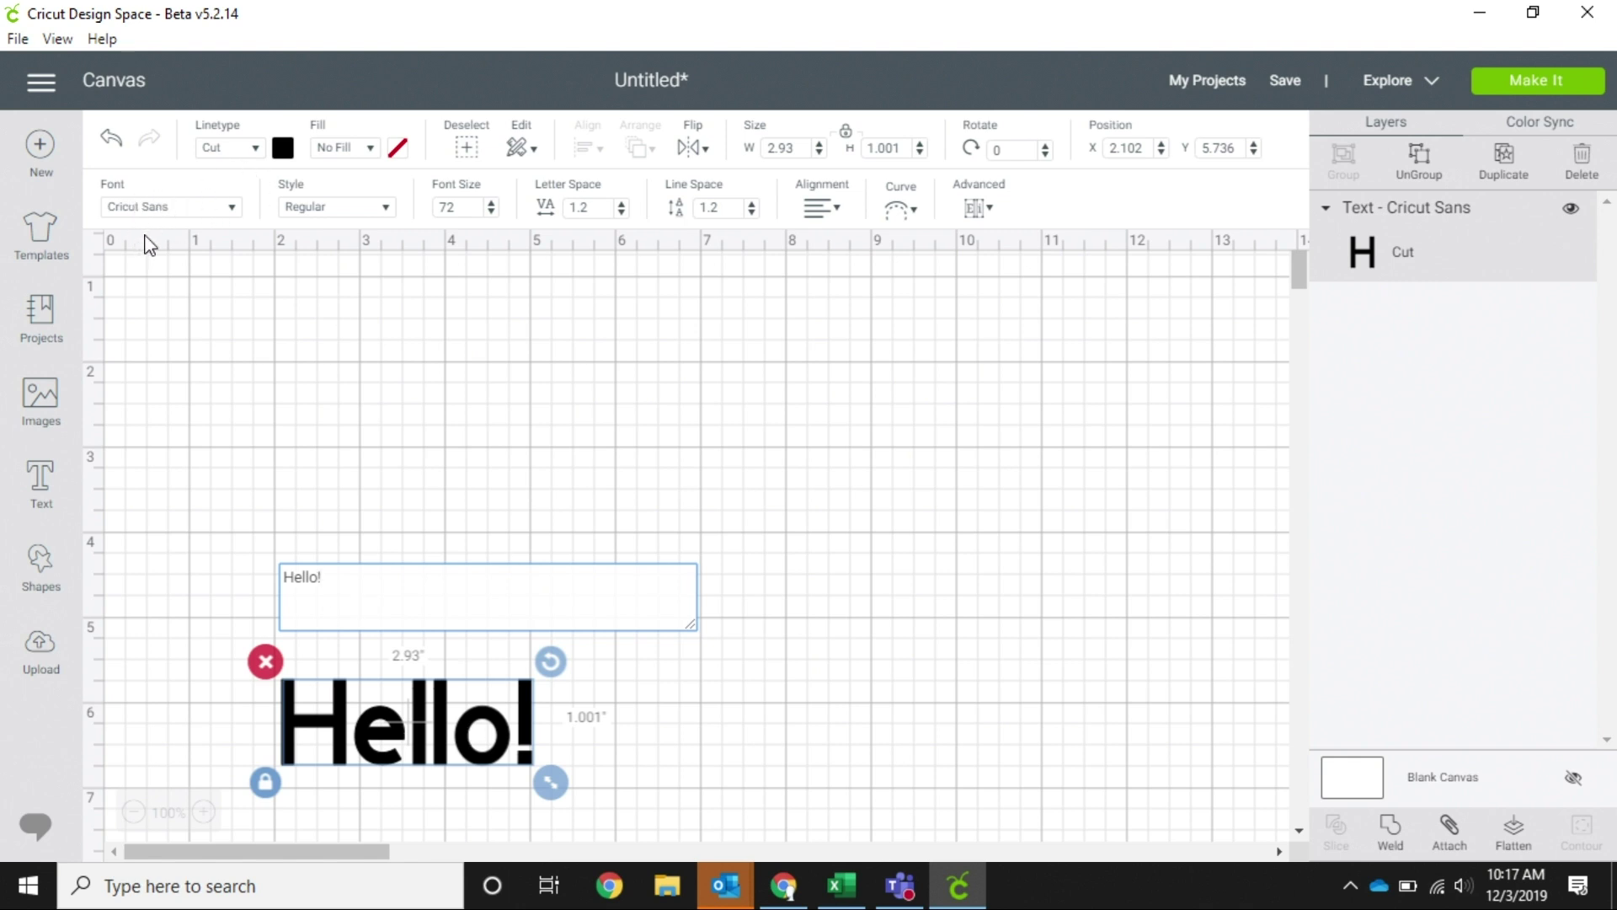
left_click(234, 210)
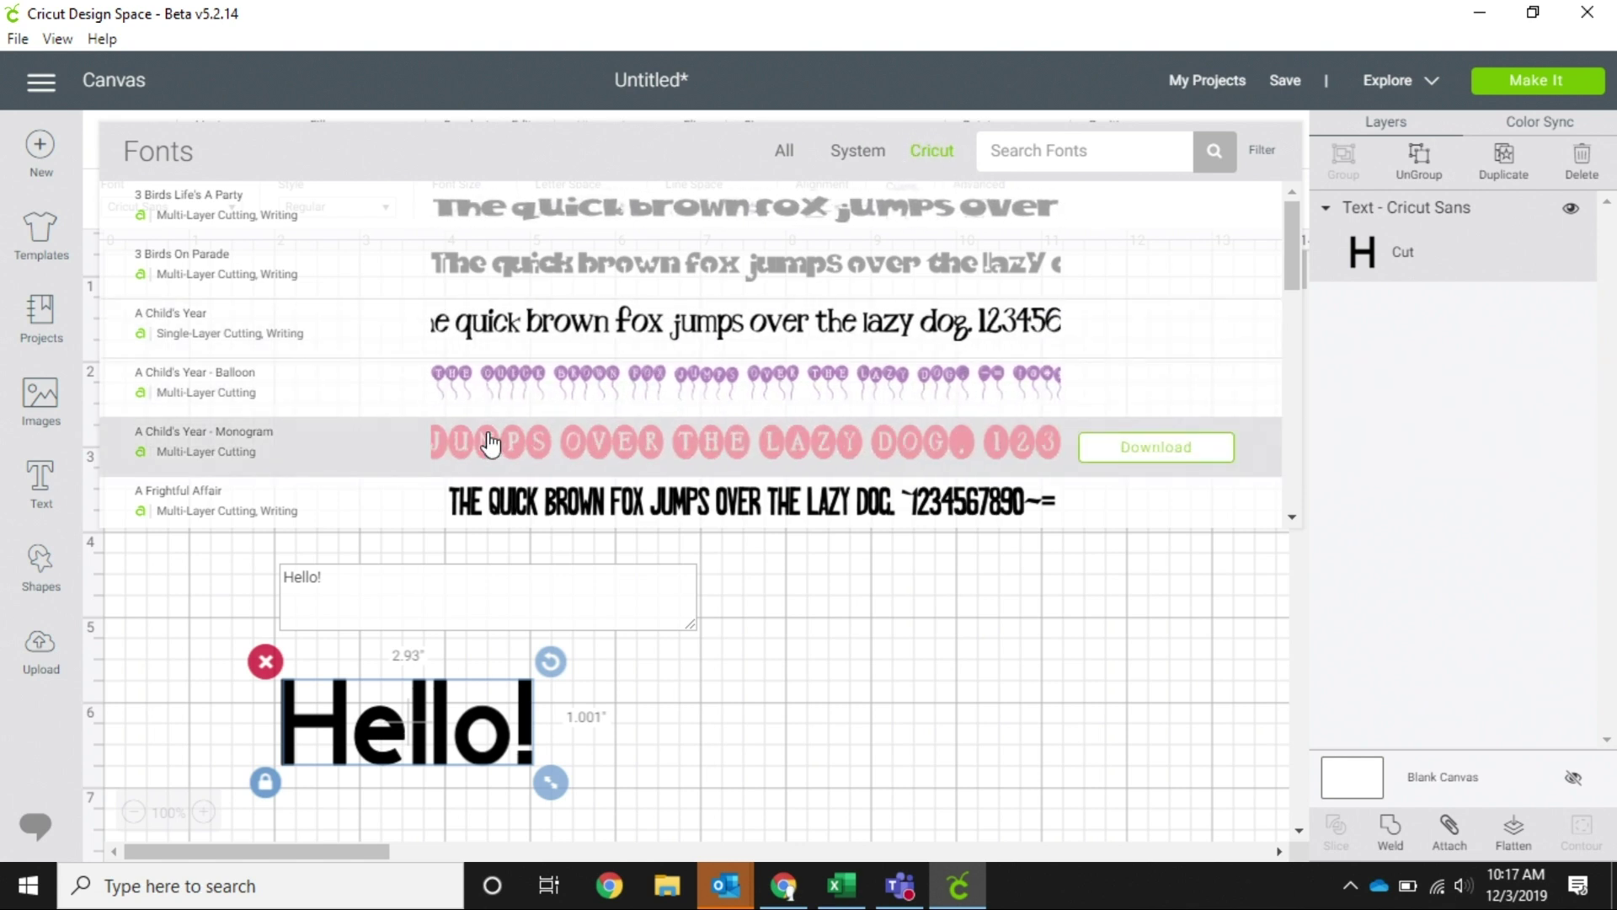
Step: Filter fonts to Writing and apply 3 Birds Life's A Party to Hello!
left_click(784, 154)
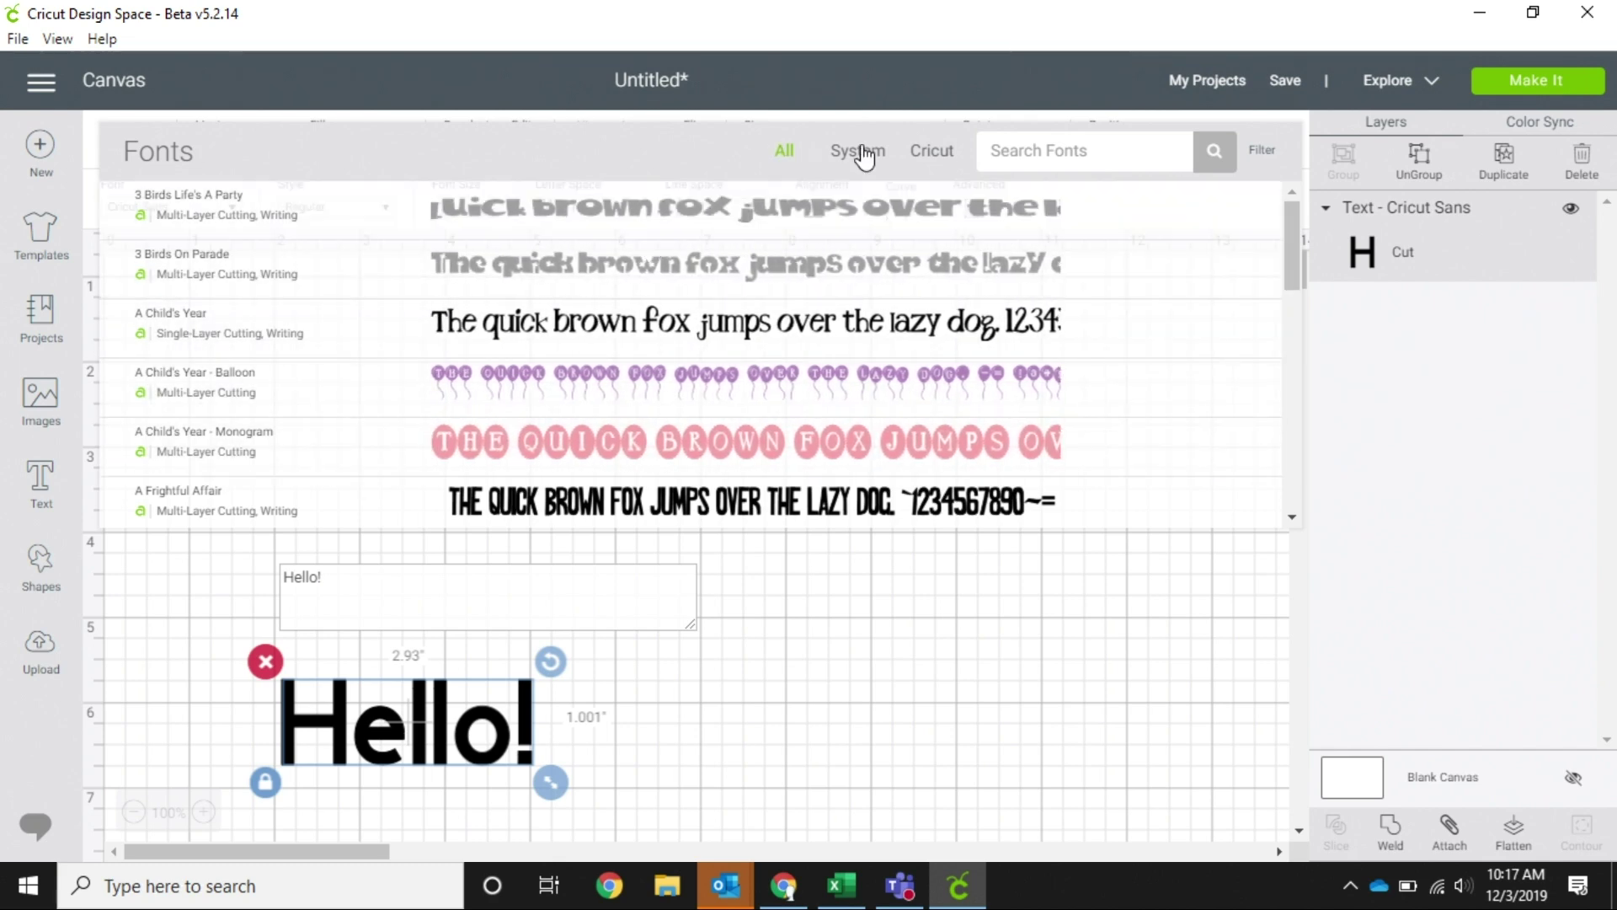
left_click(867, 153)
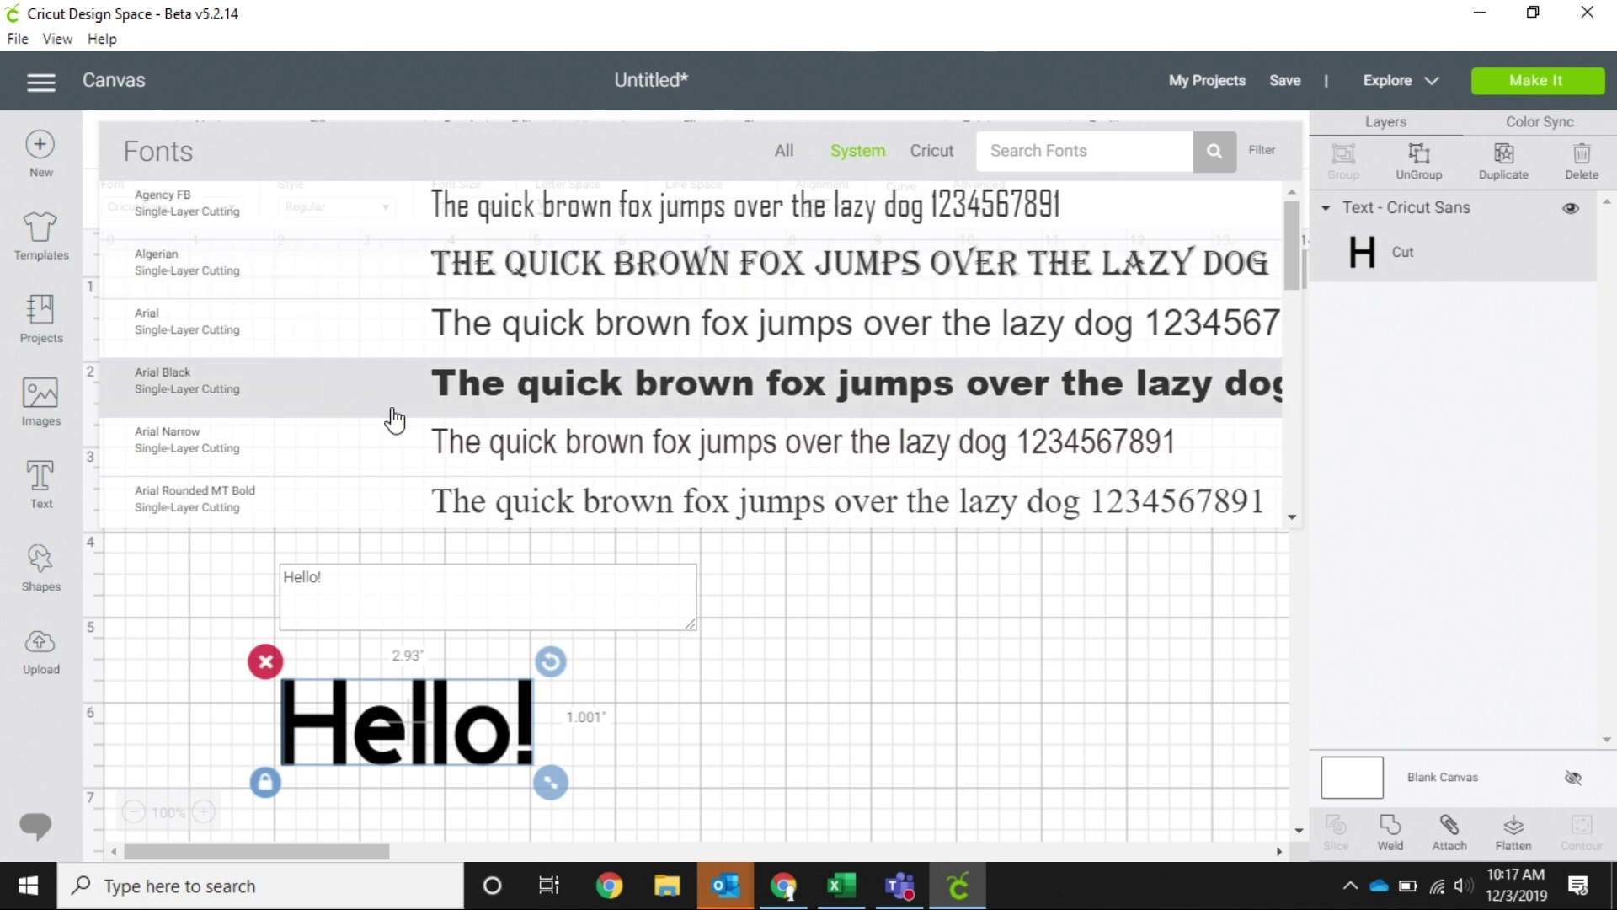
left_click(935, 151)
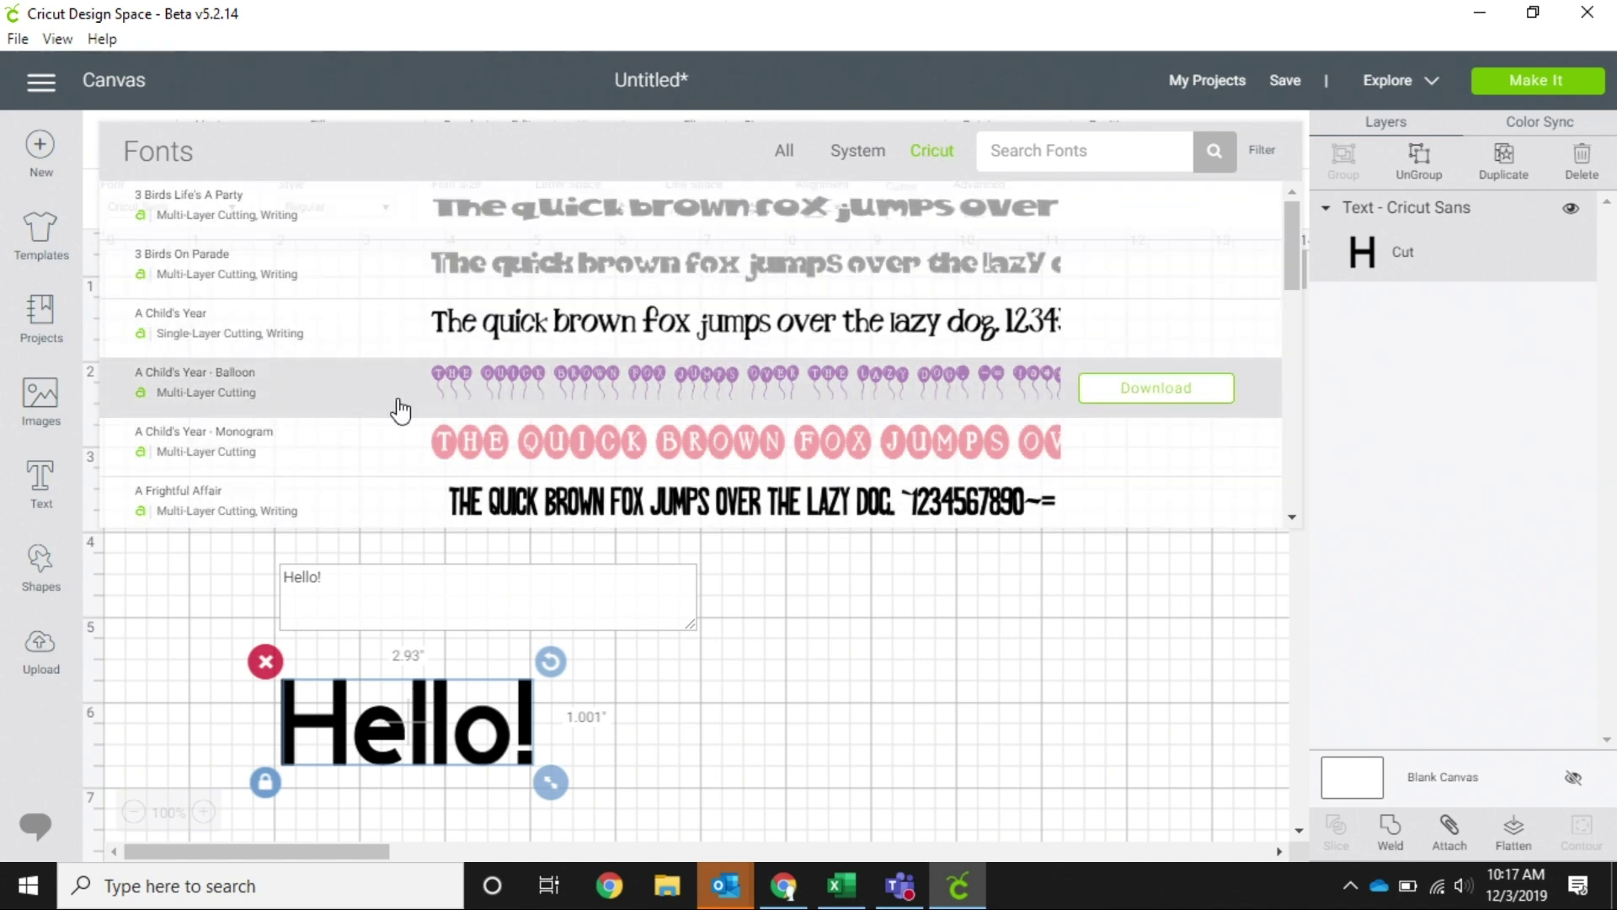
left_click(1266, 157)
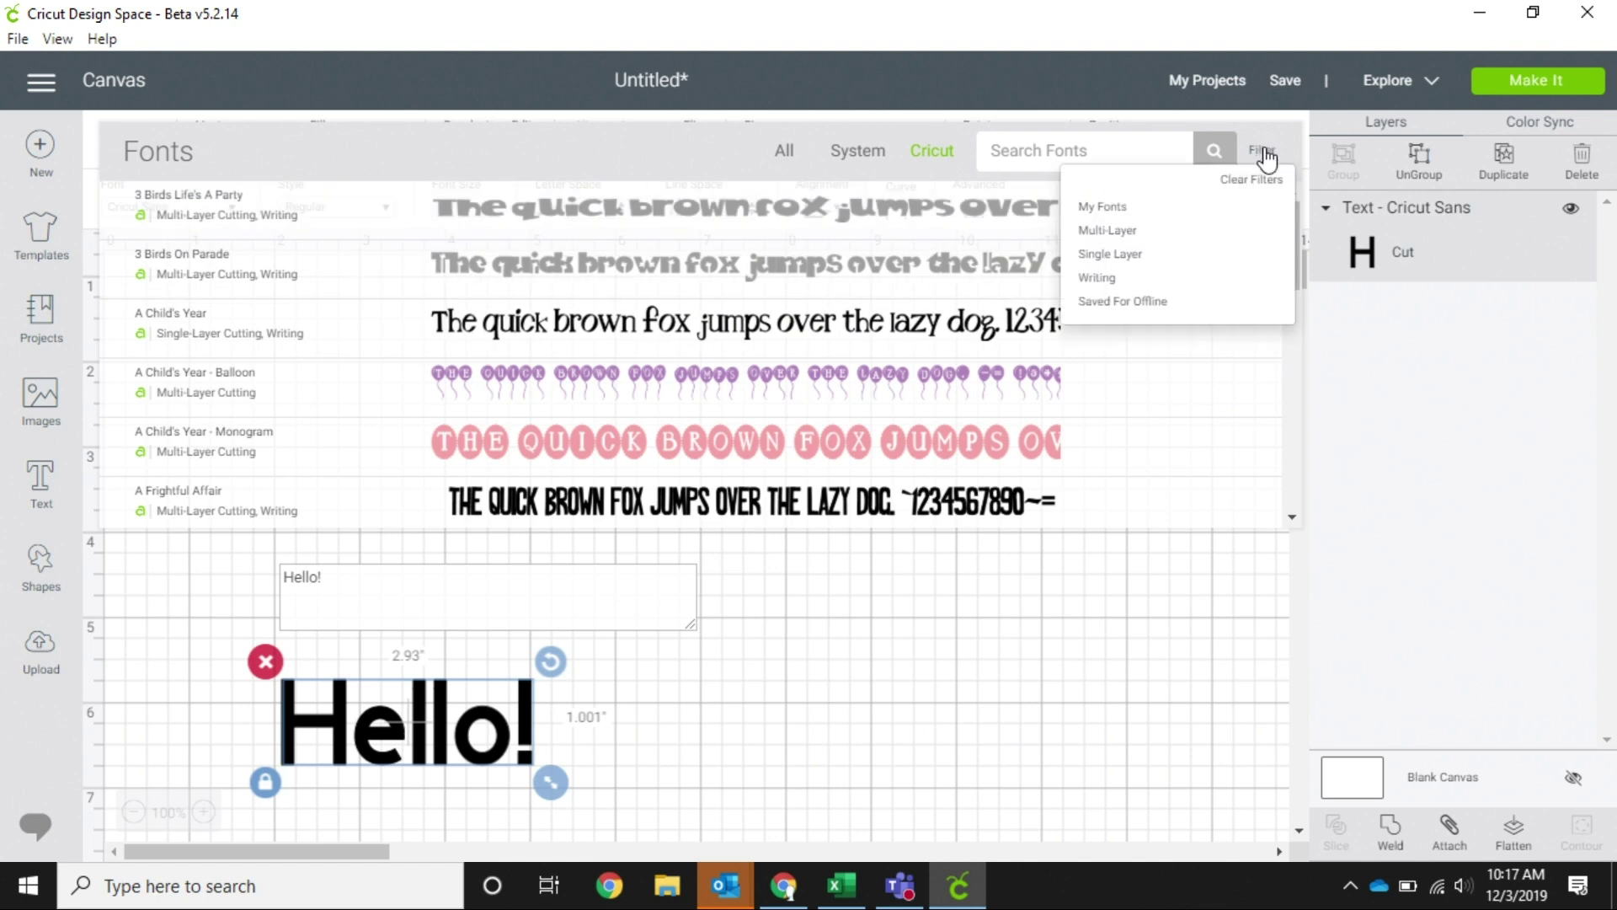
left_click(1095, 281)
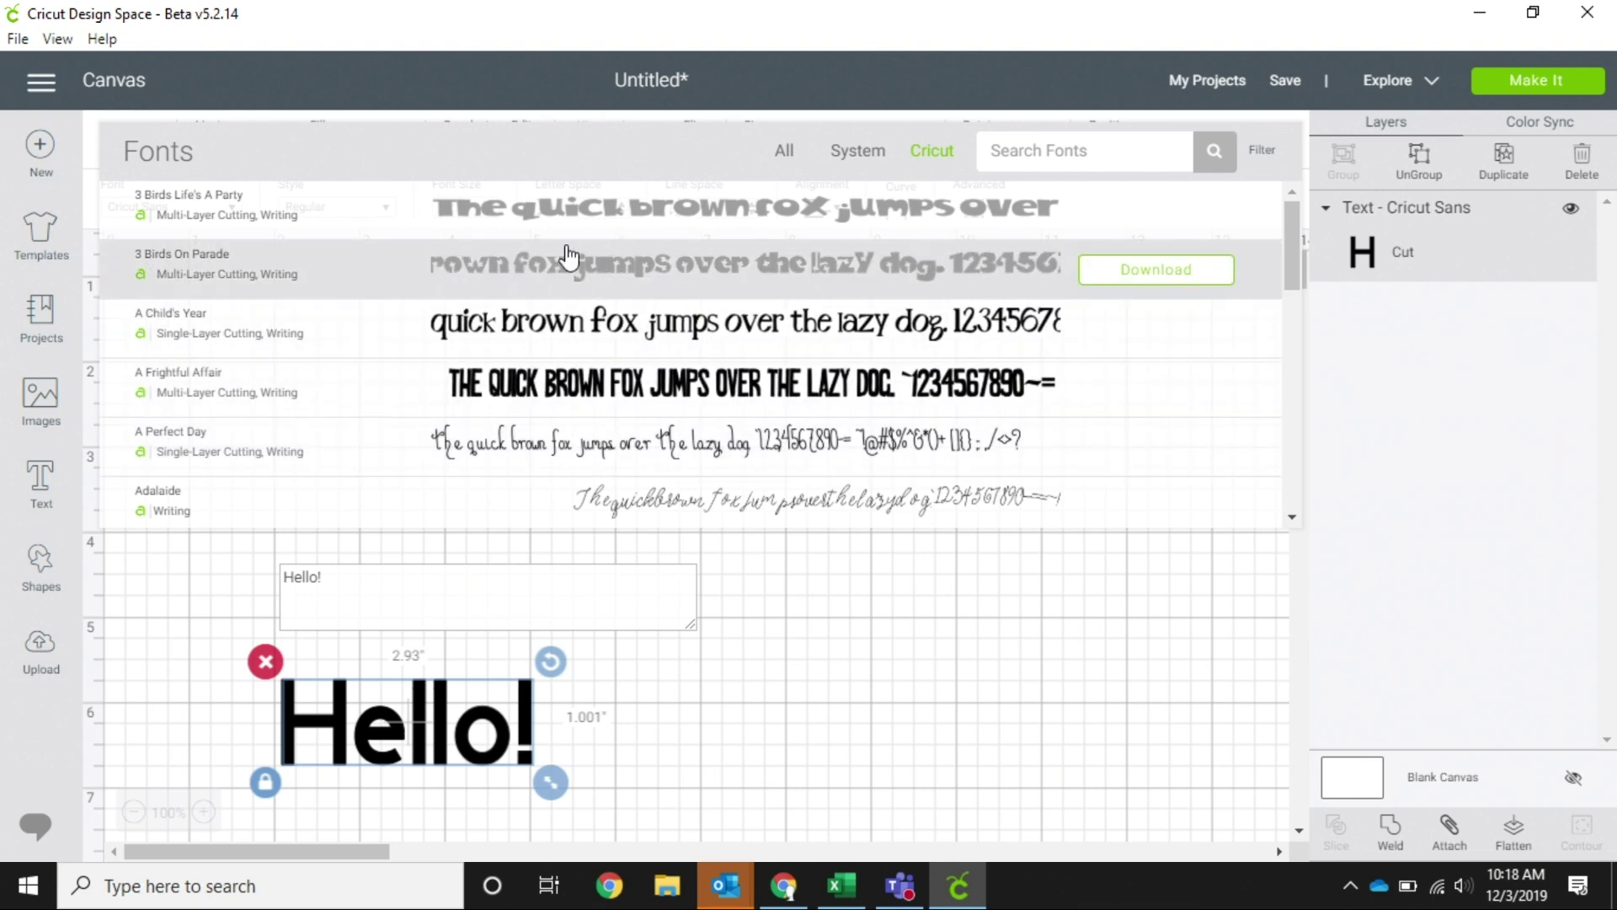
left_click(566, 240)
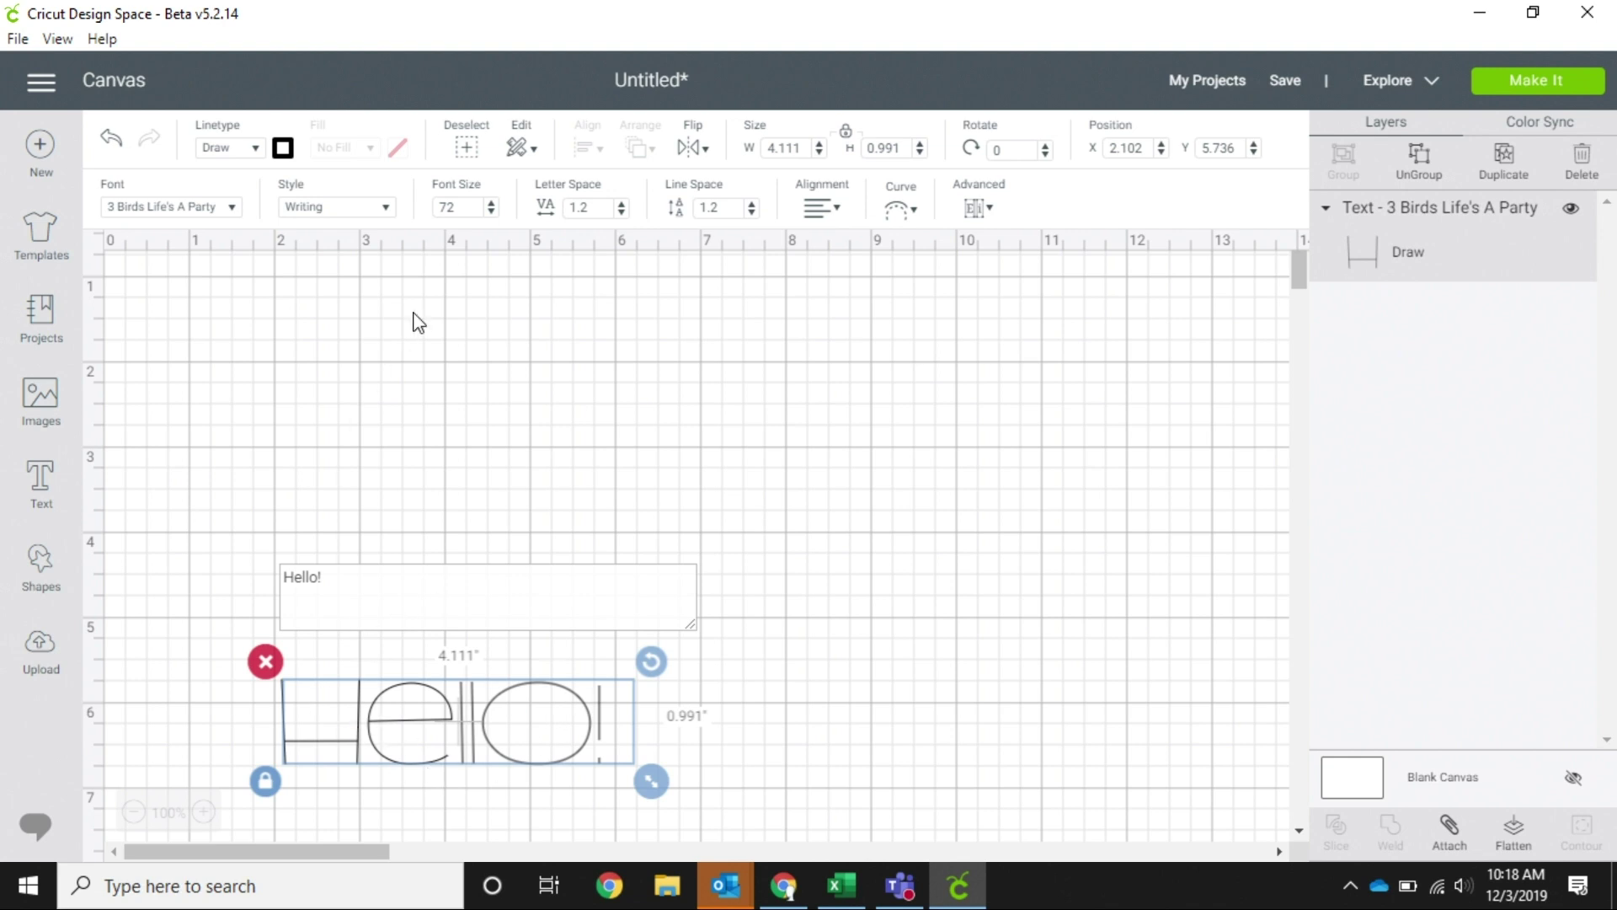
Step: Remove the Writing filter from the font list and close the Fonts panel
left_click(385, 208)
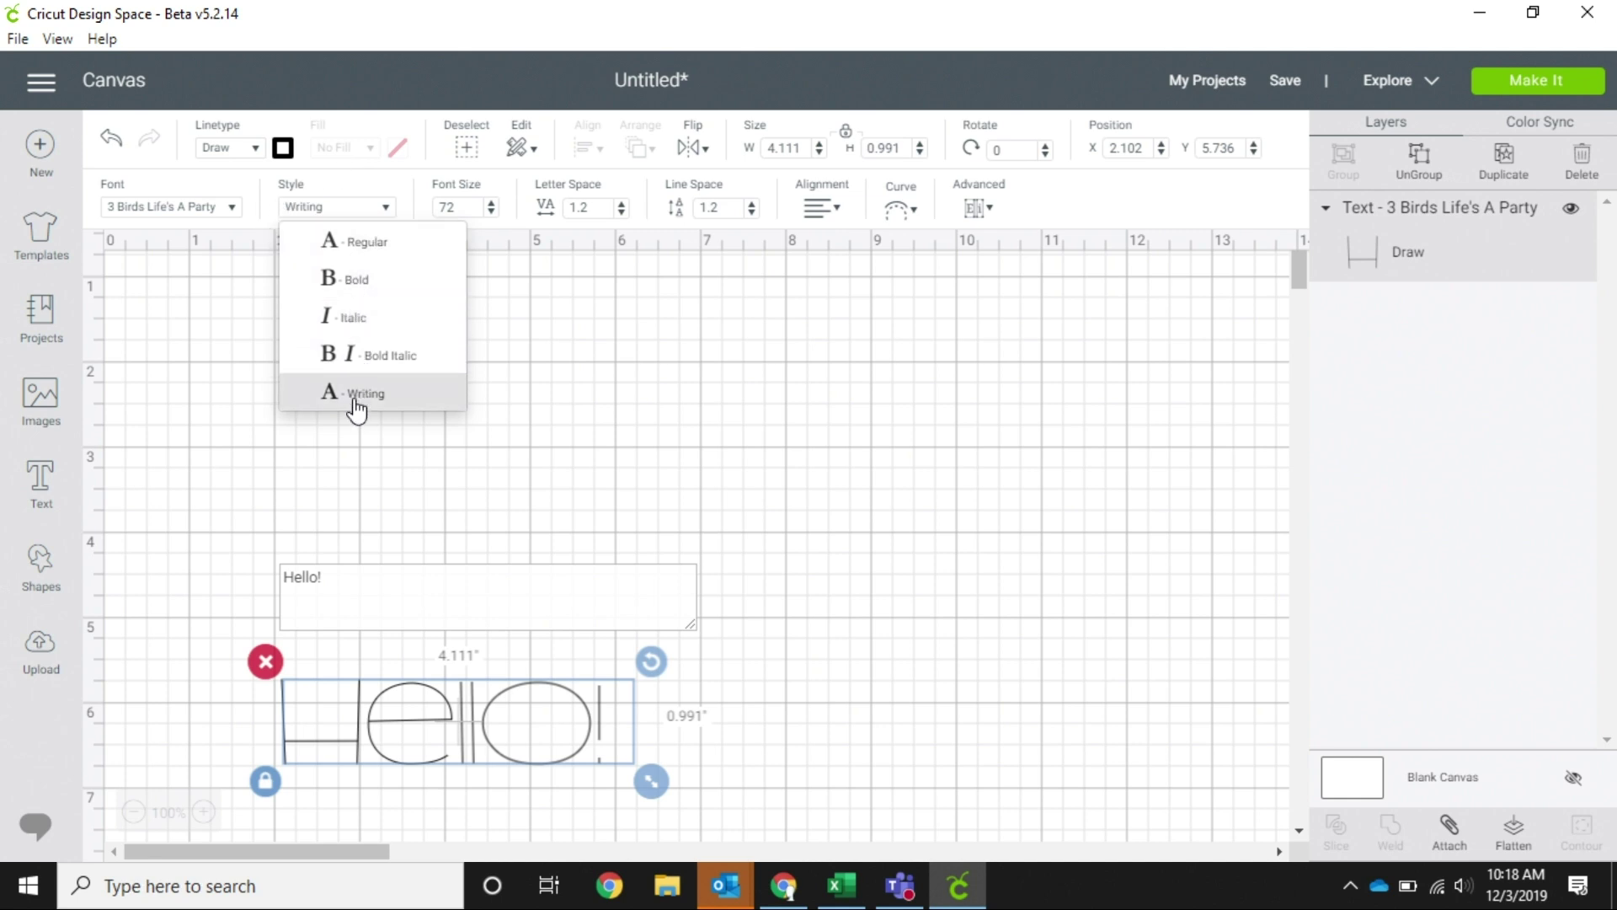
left_click(408, 211)
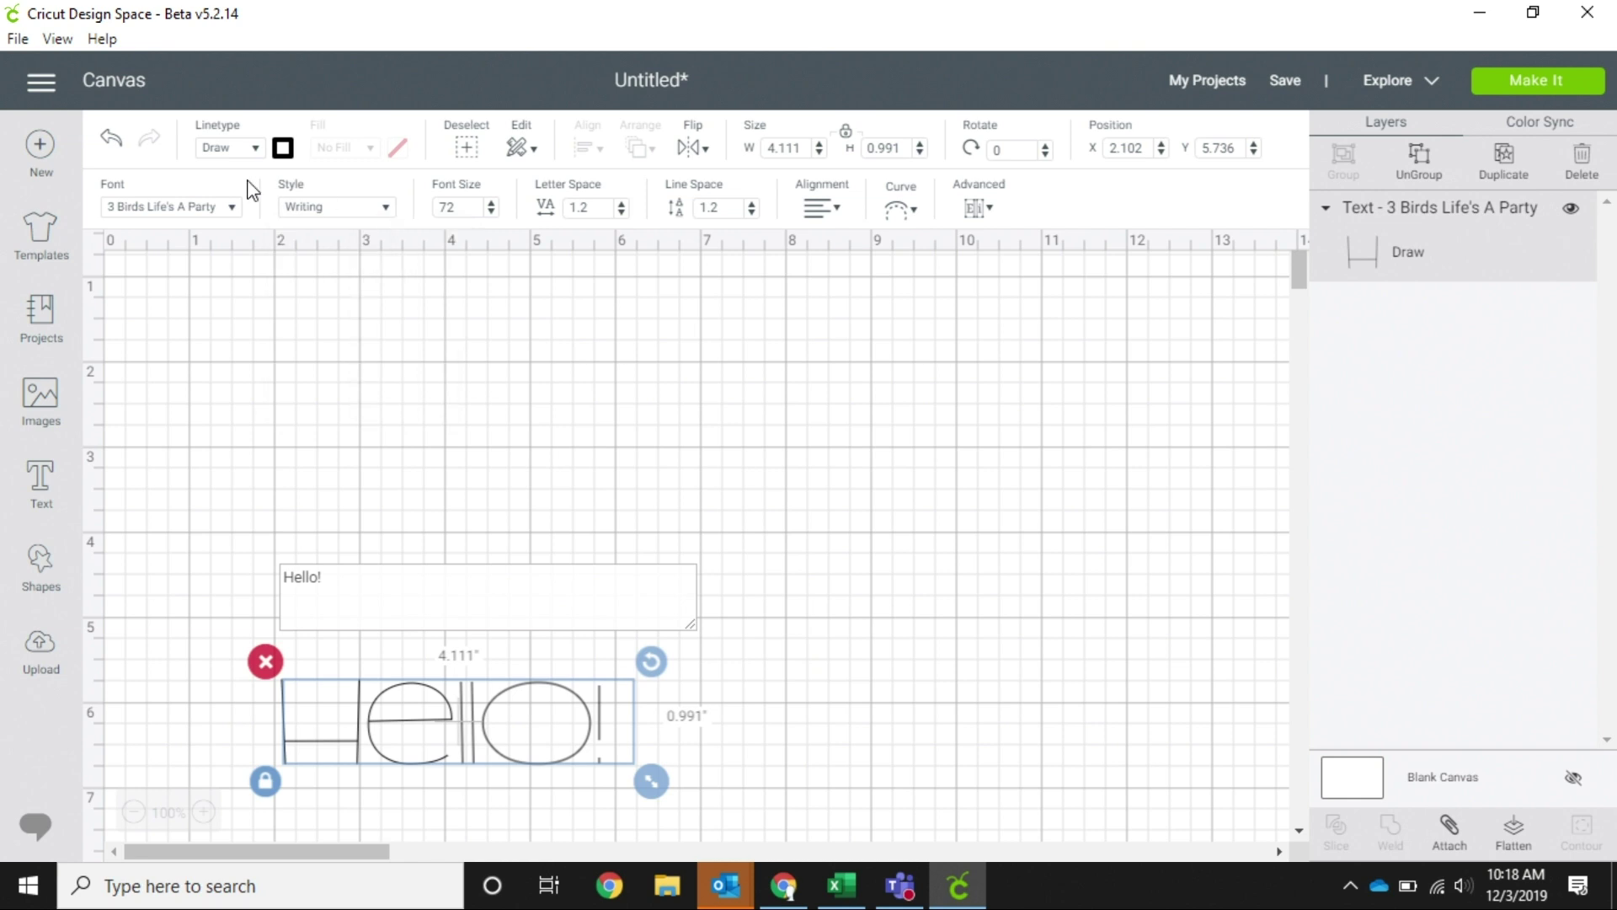
left_click(228, 207)
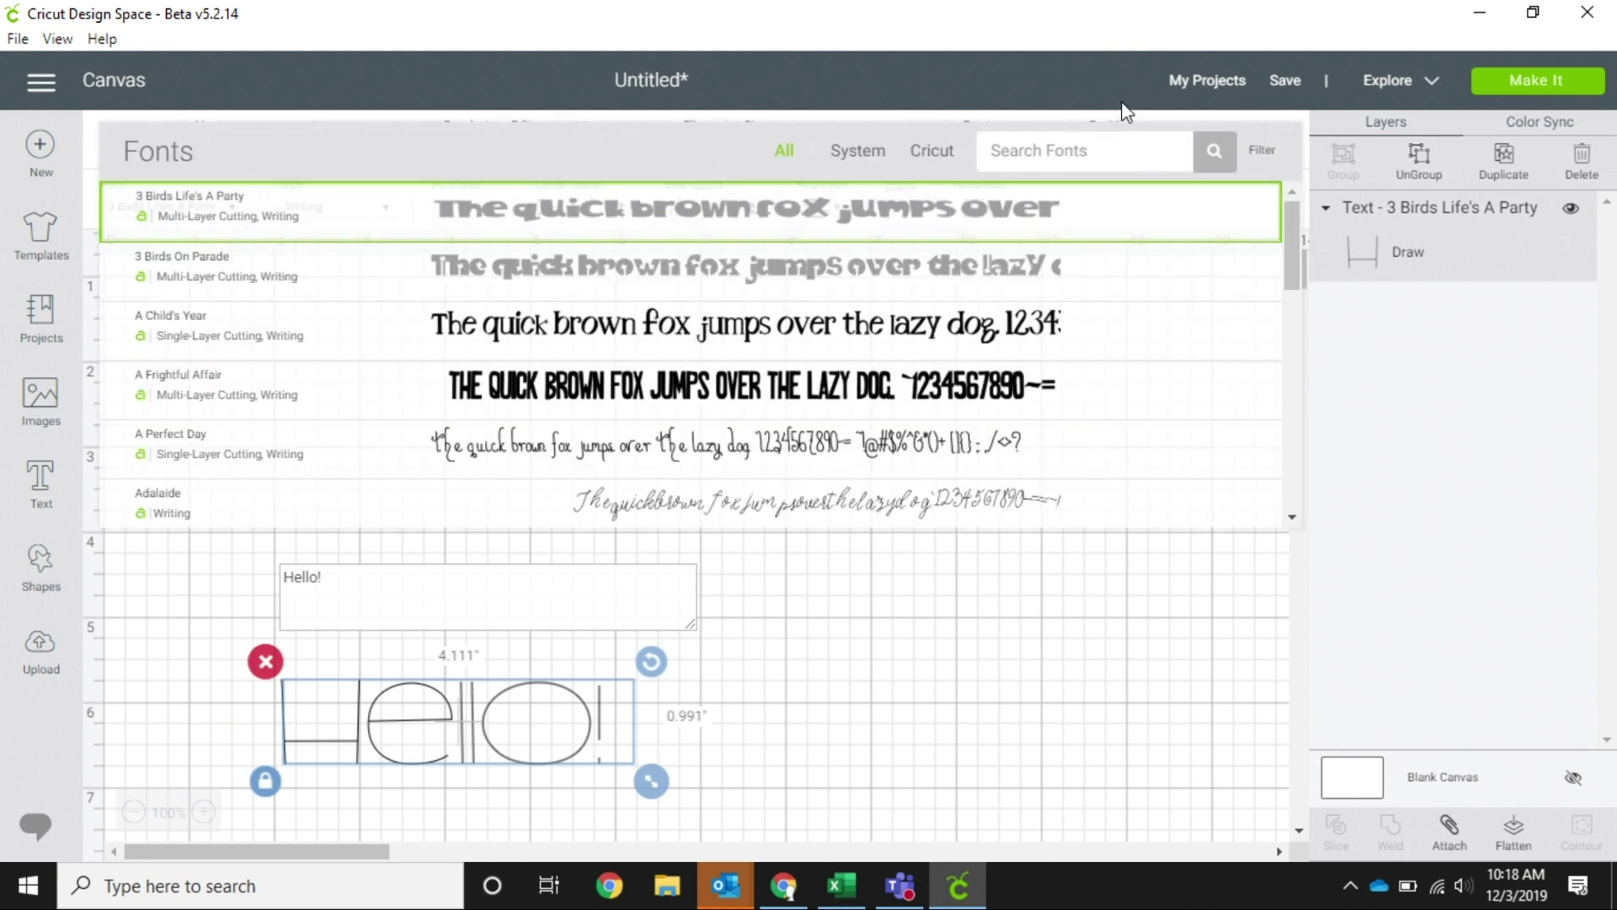
left_click(1267, 159)
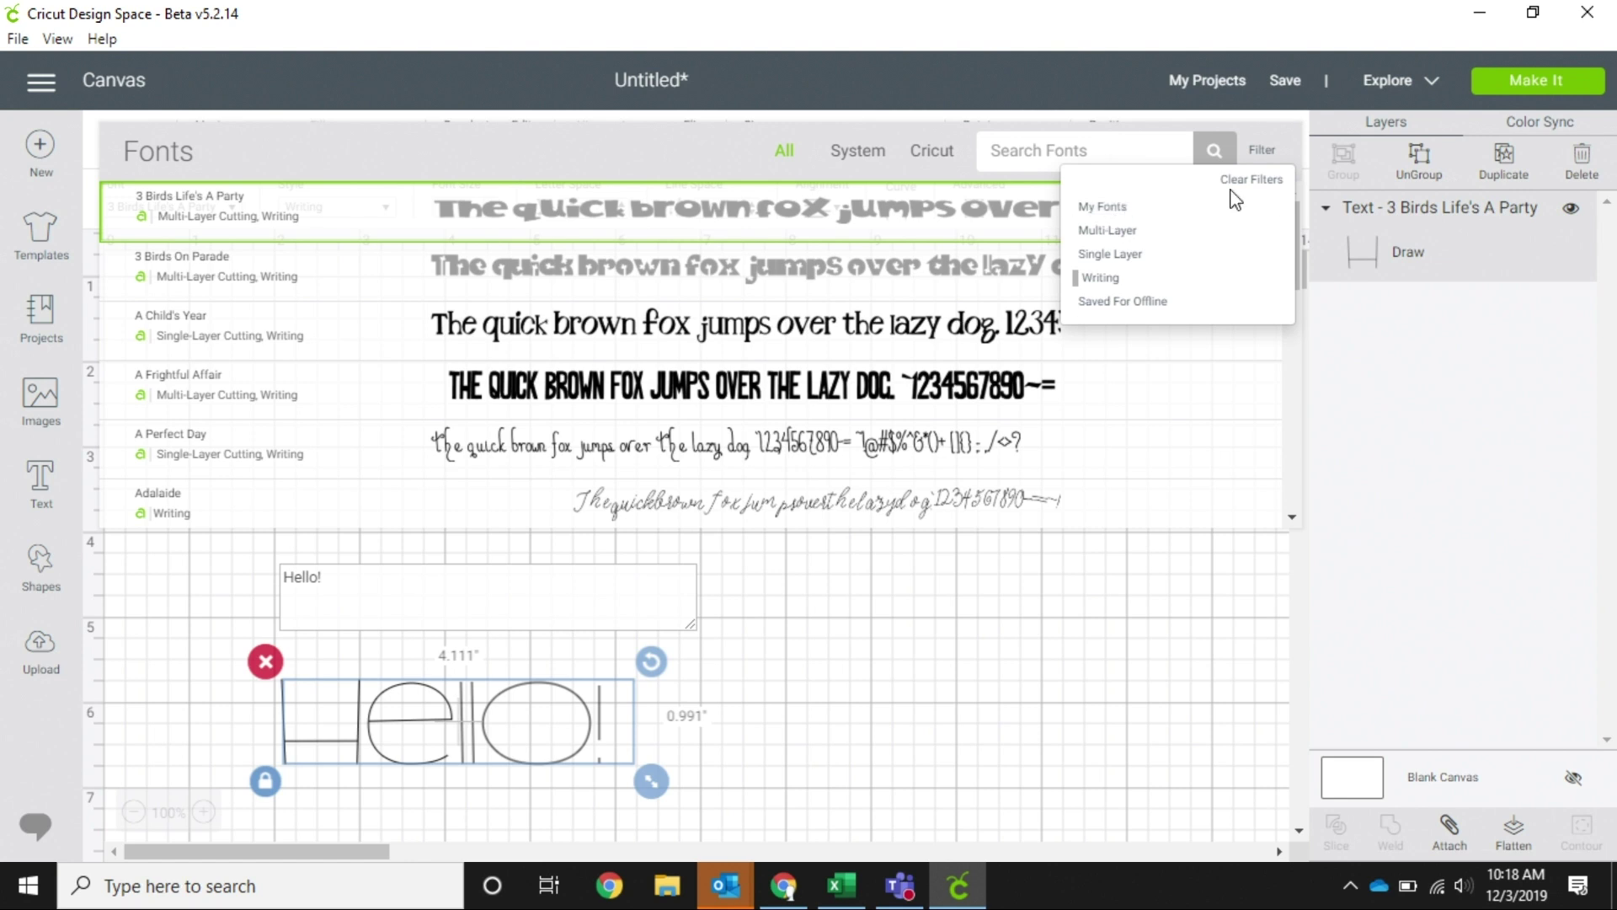
left_click(1261, 186)
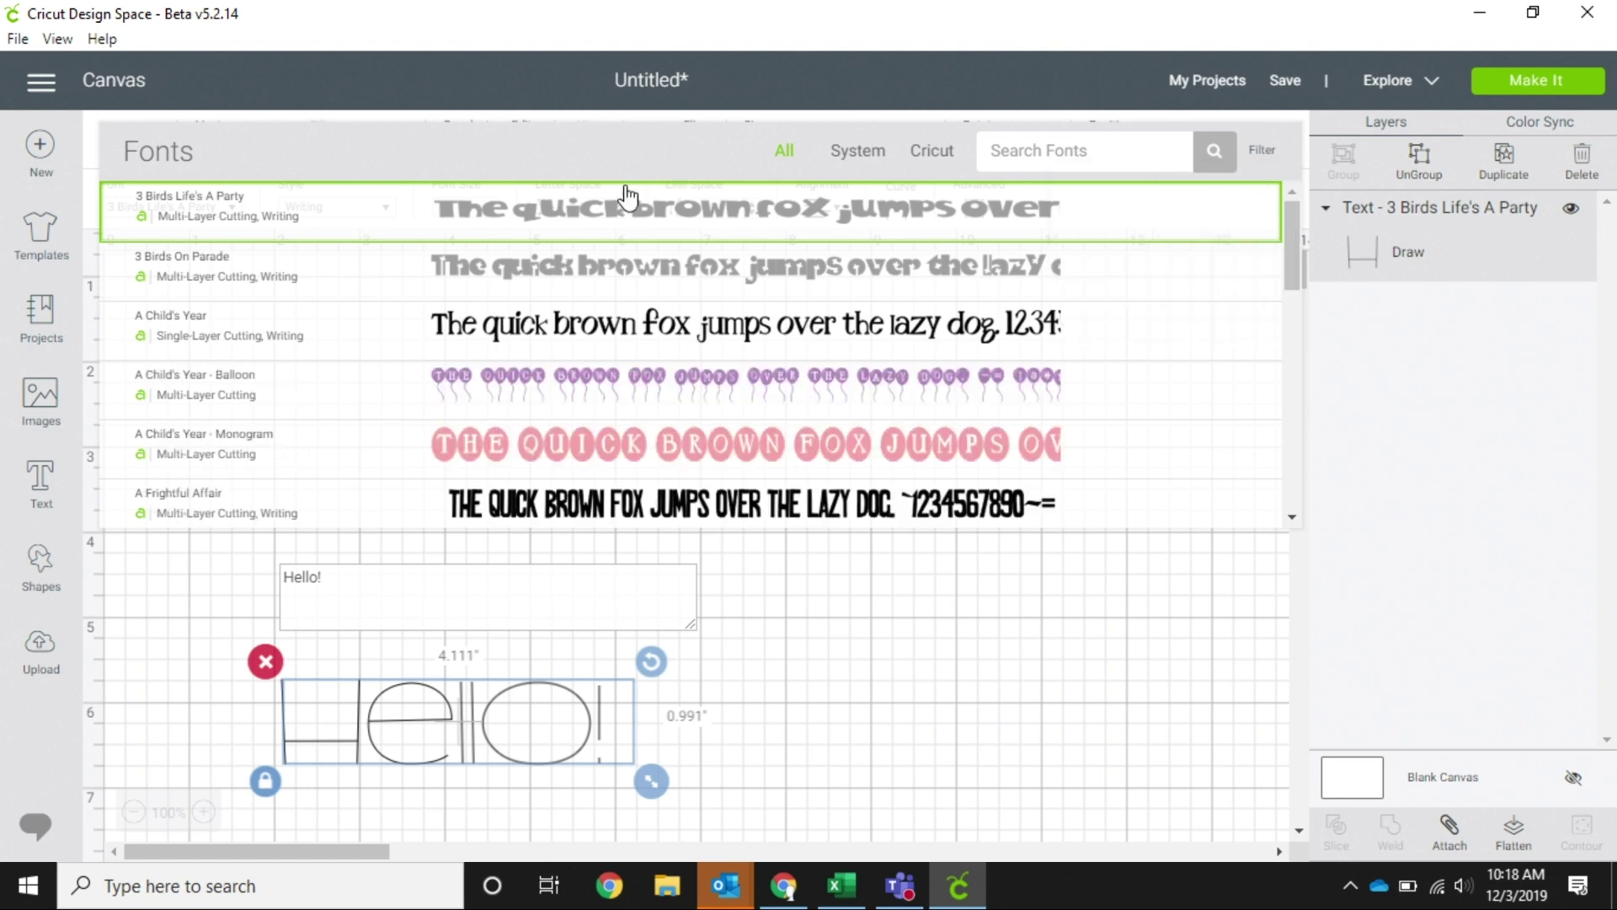
left_click(537, 224)
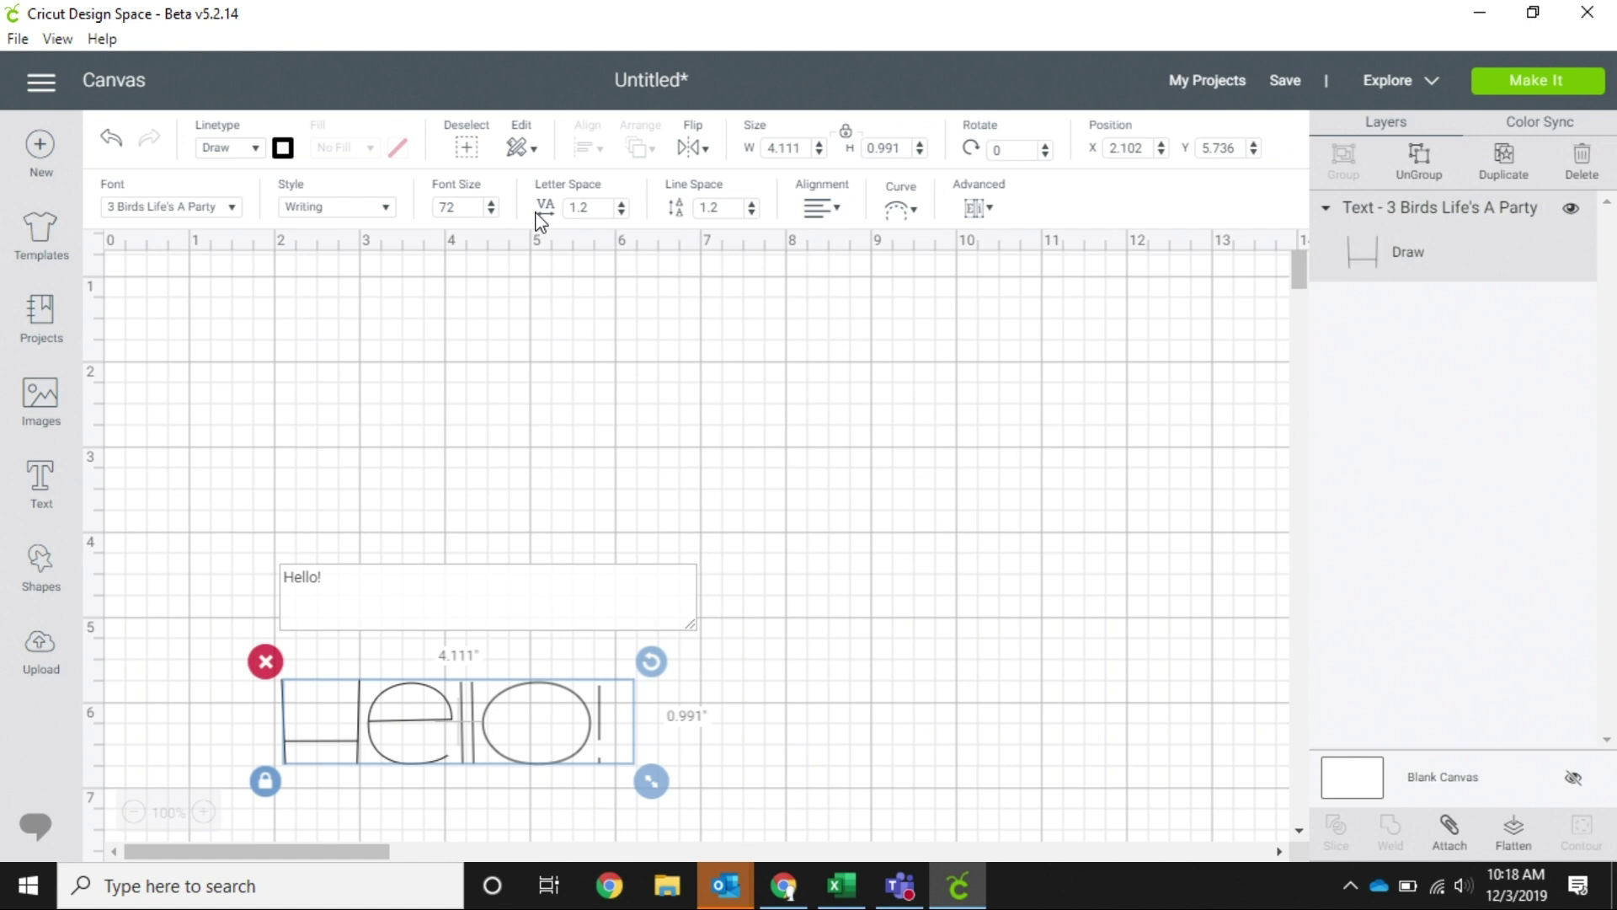
Step: Set Hello! to the Regular style and move it up near the top of the mat
left_click(389, 210)
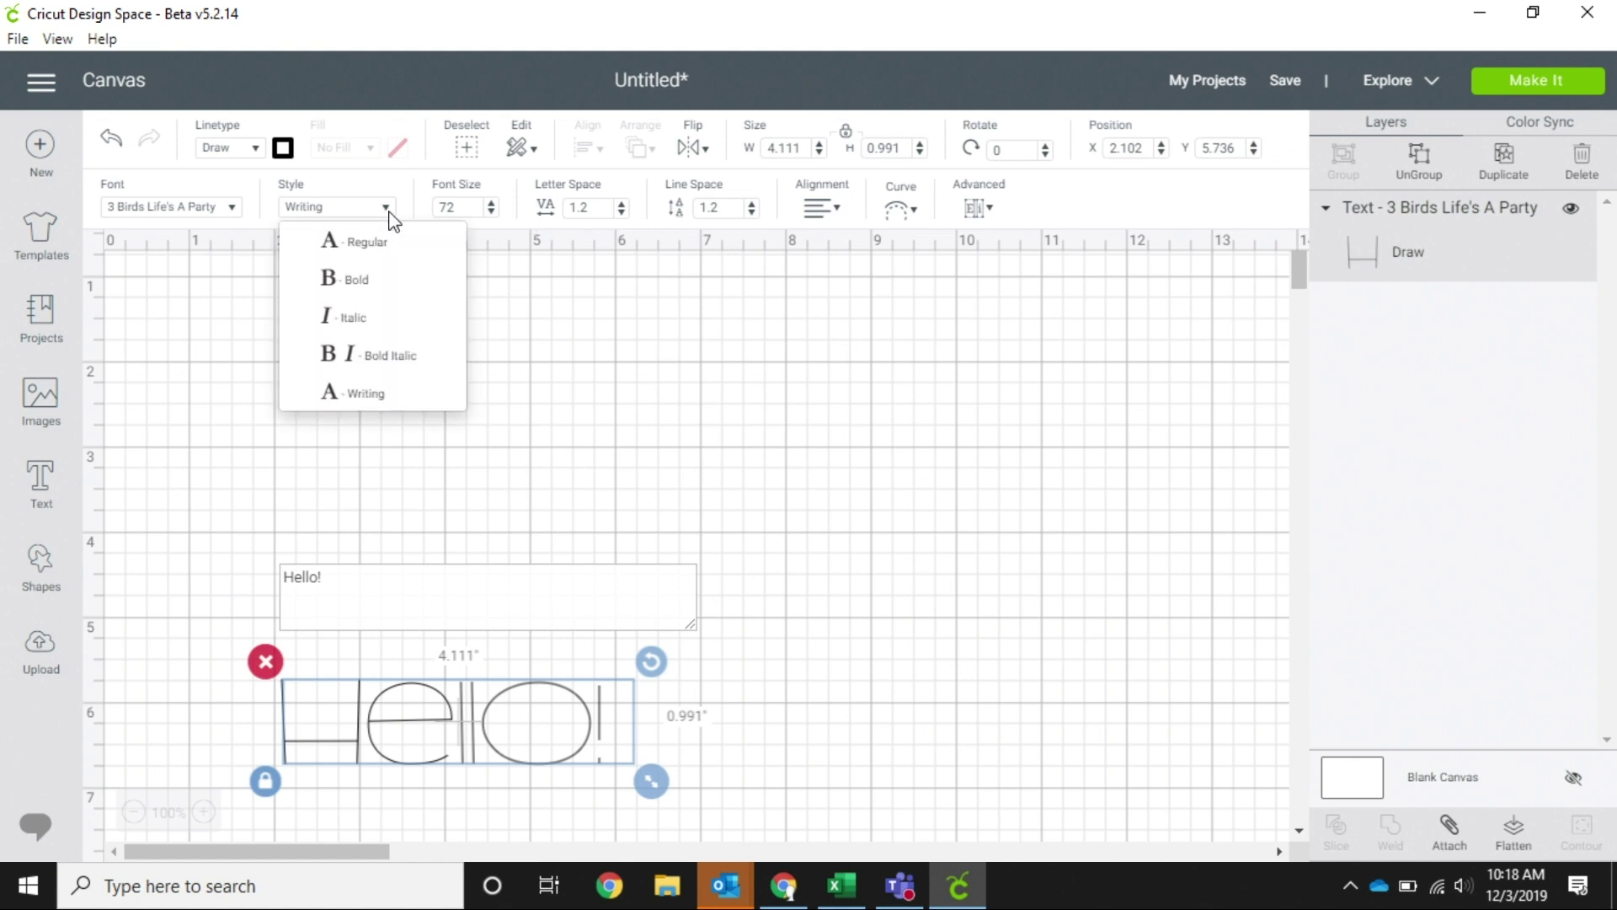
left_click(365, 243)
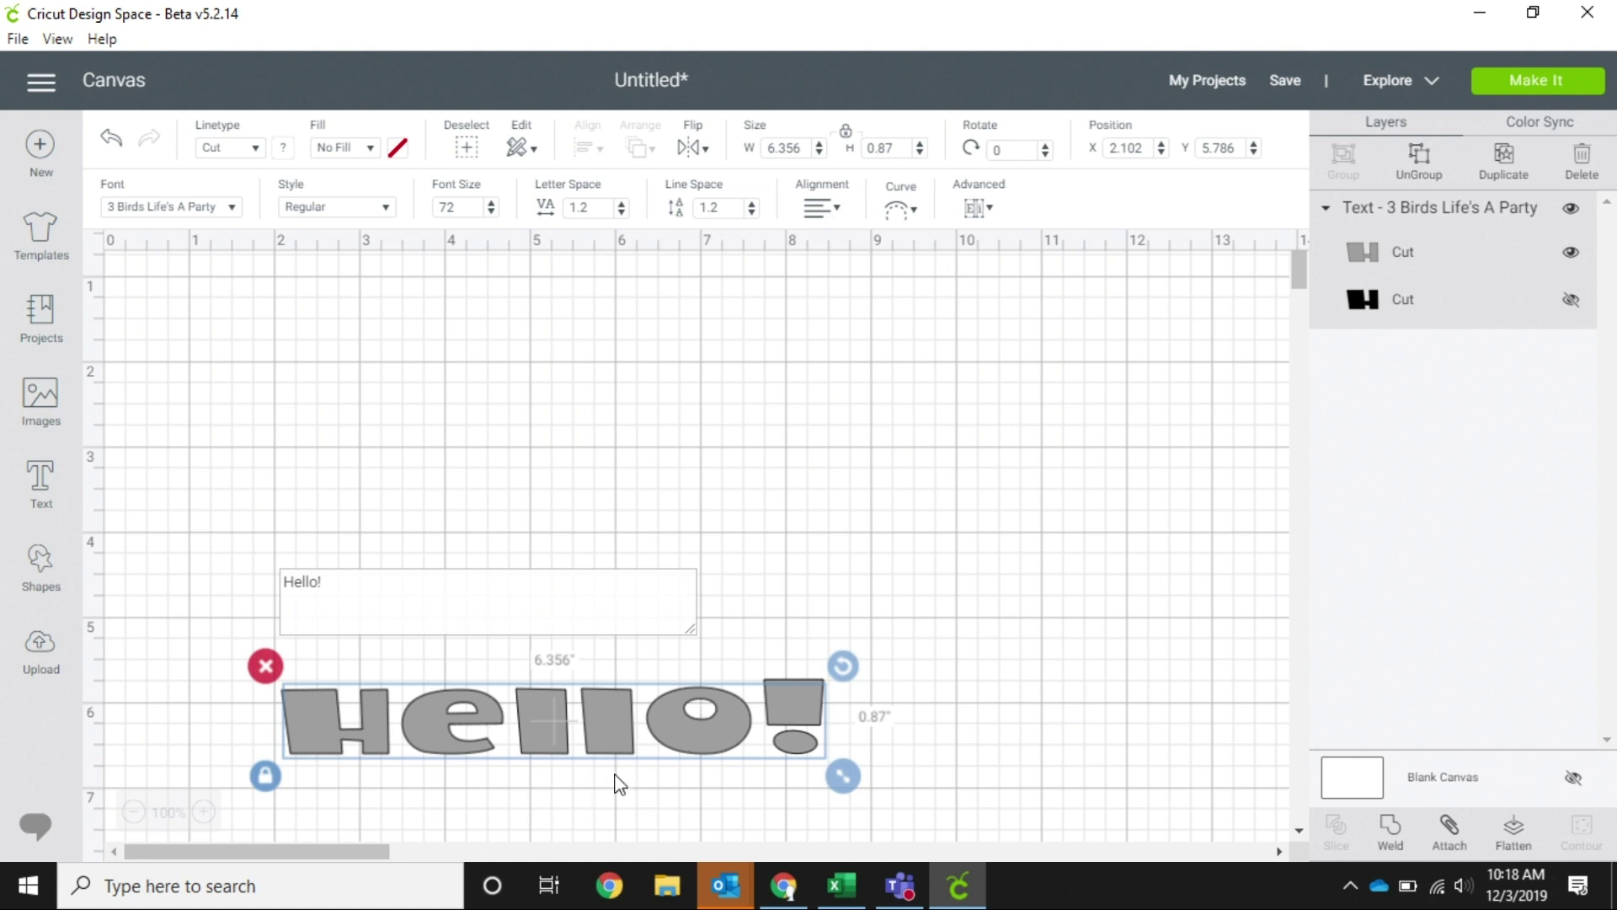
left_click(388, 209)
left_click(360, 394)
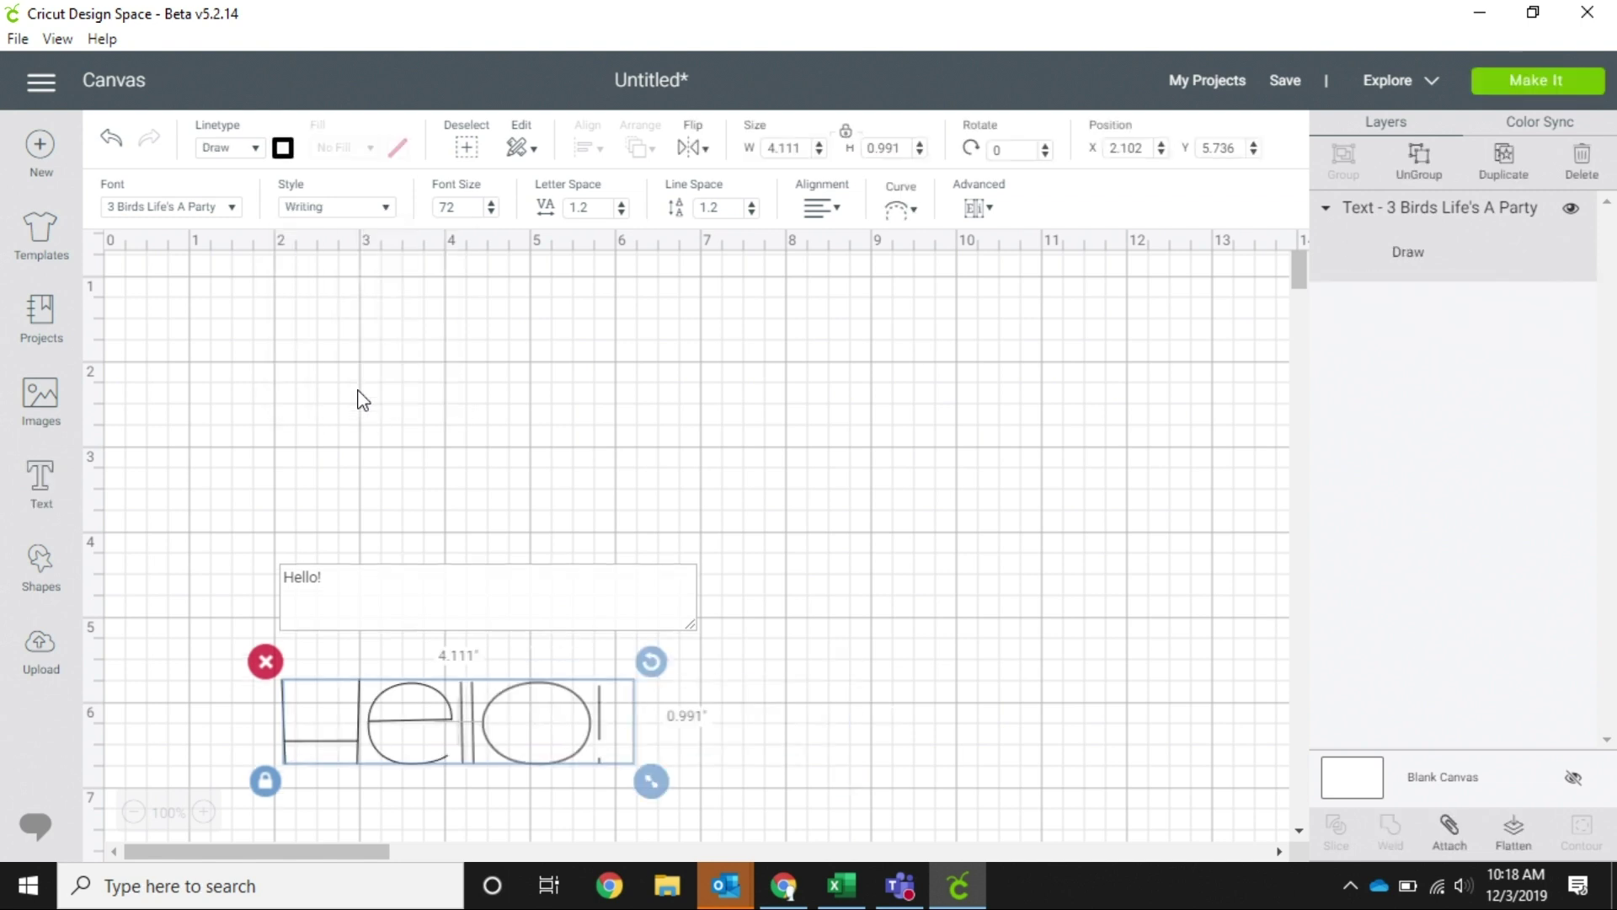
left_click(387, 210)
left_click(375, 244)
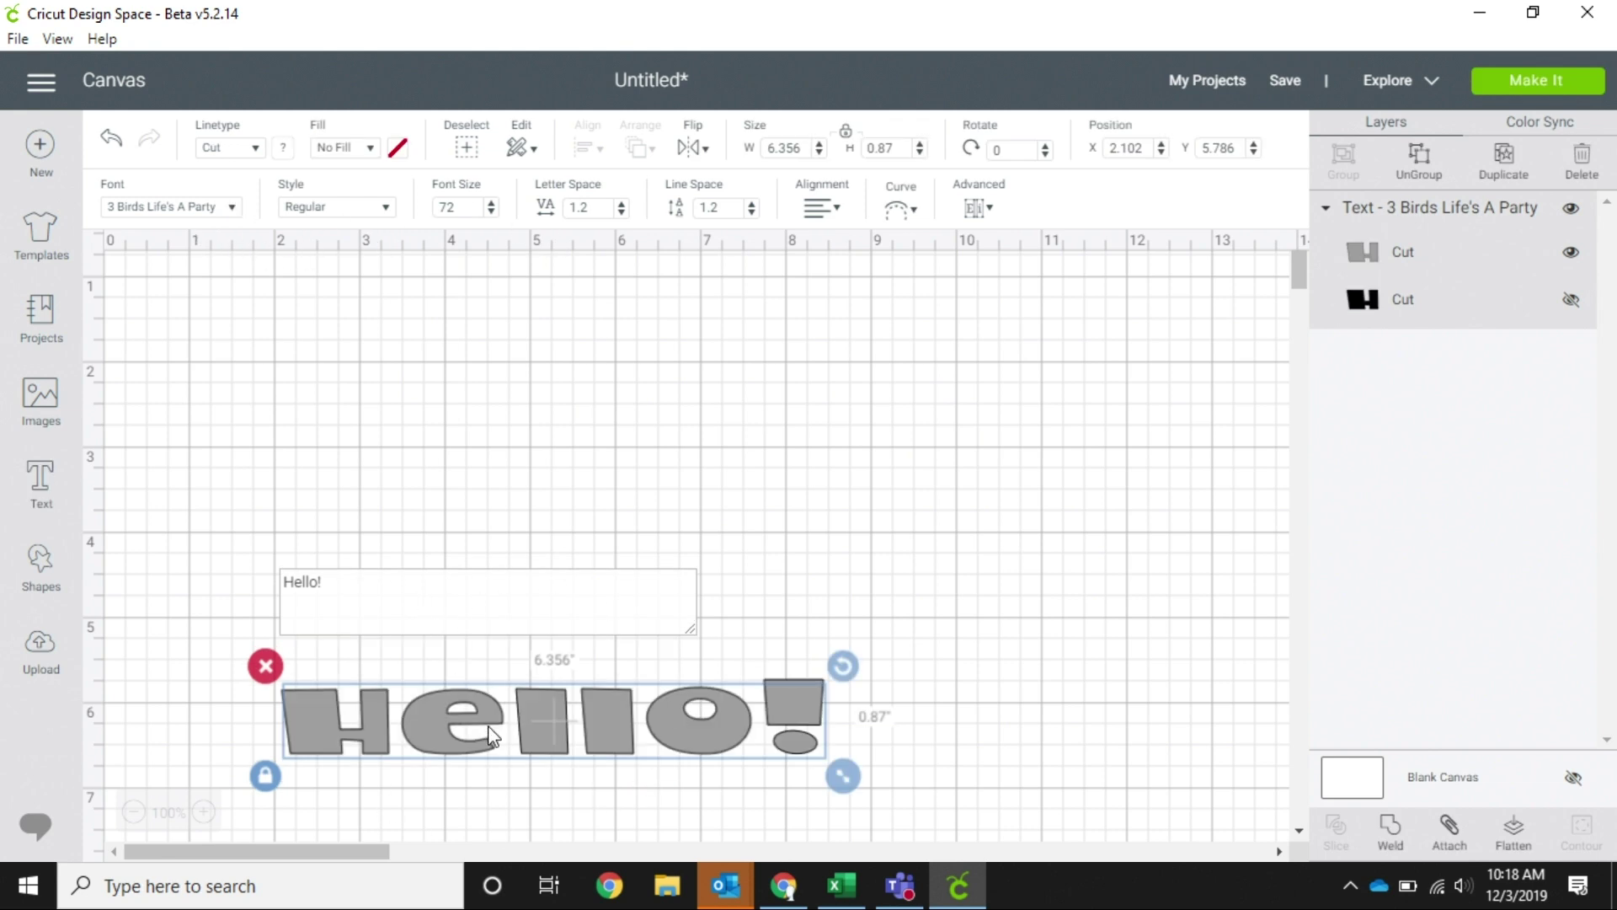
left_click_drag(493, 736, 570, 403)
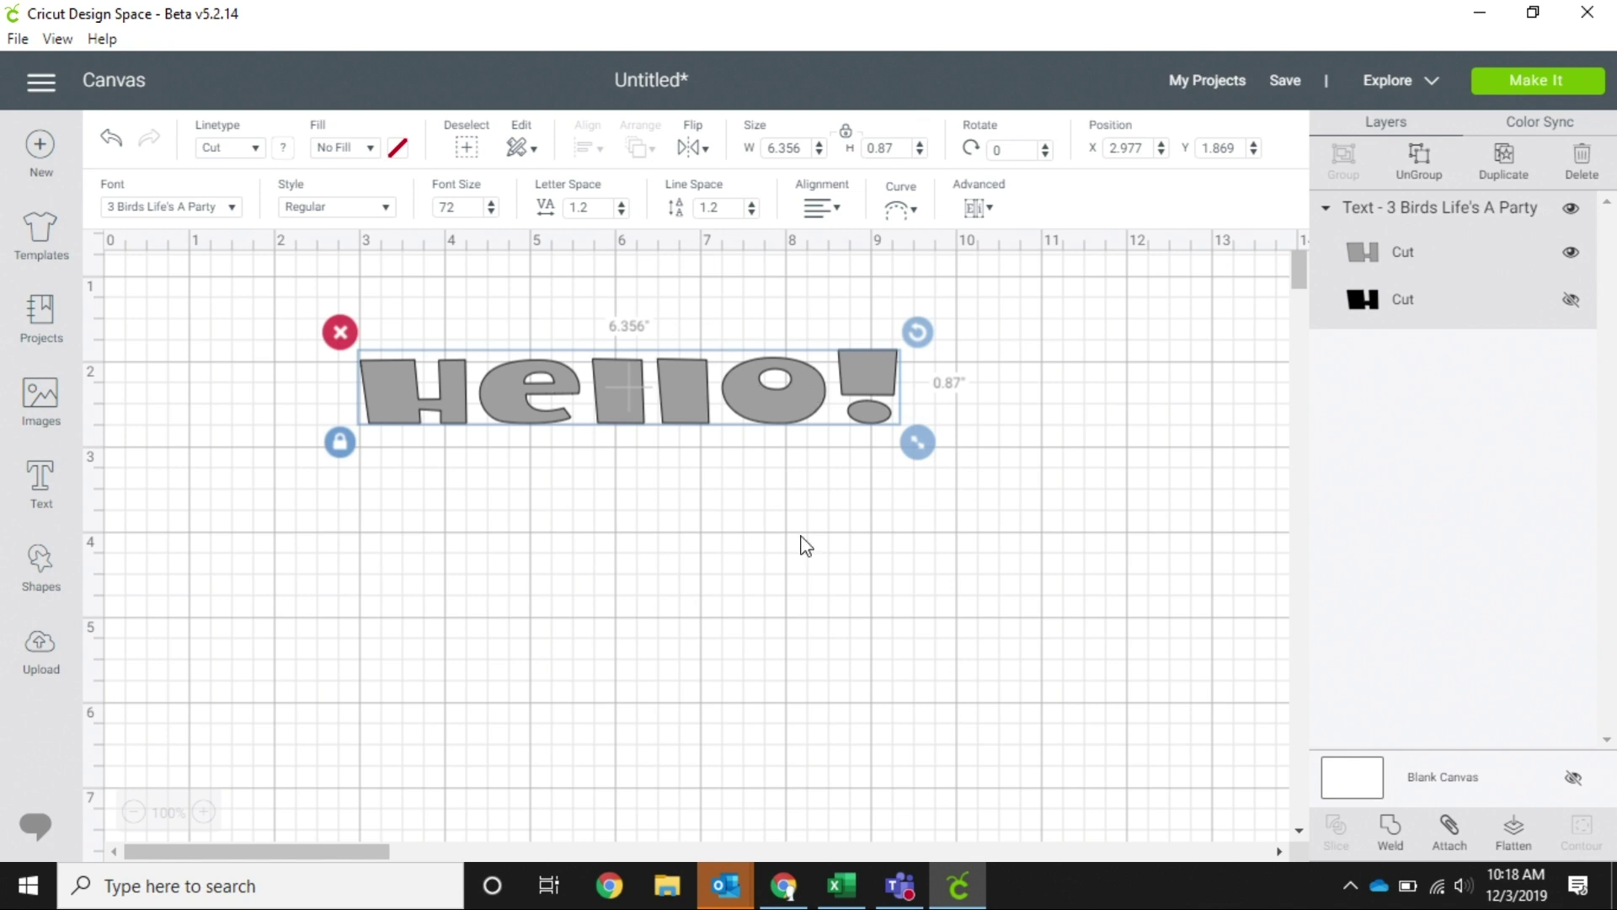
Step: Enlarge the Hello! text, setting its width to 8 inches
left_click(924, 453)
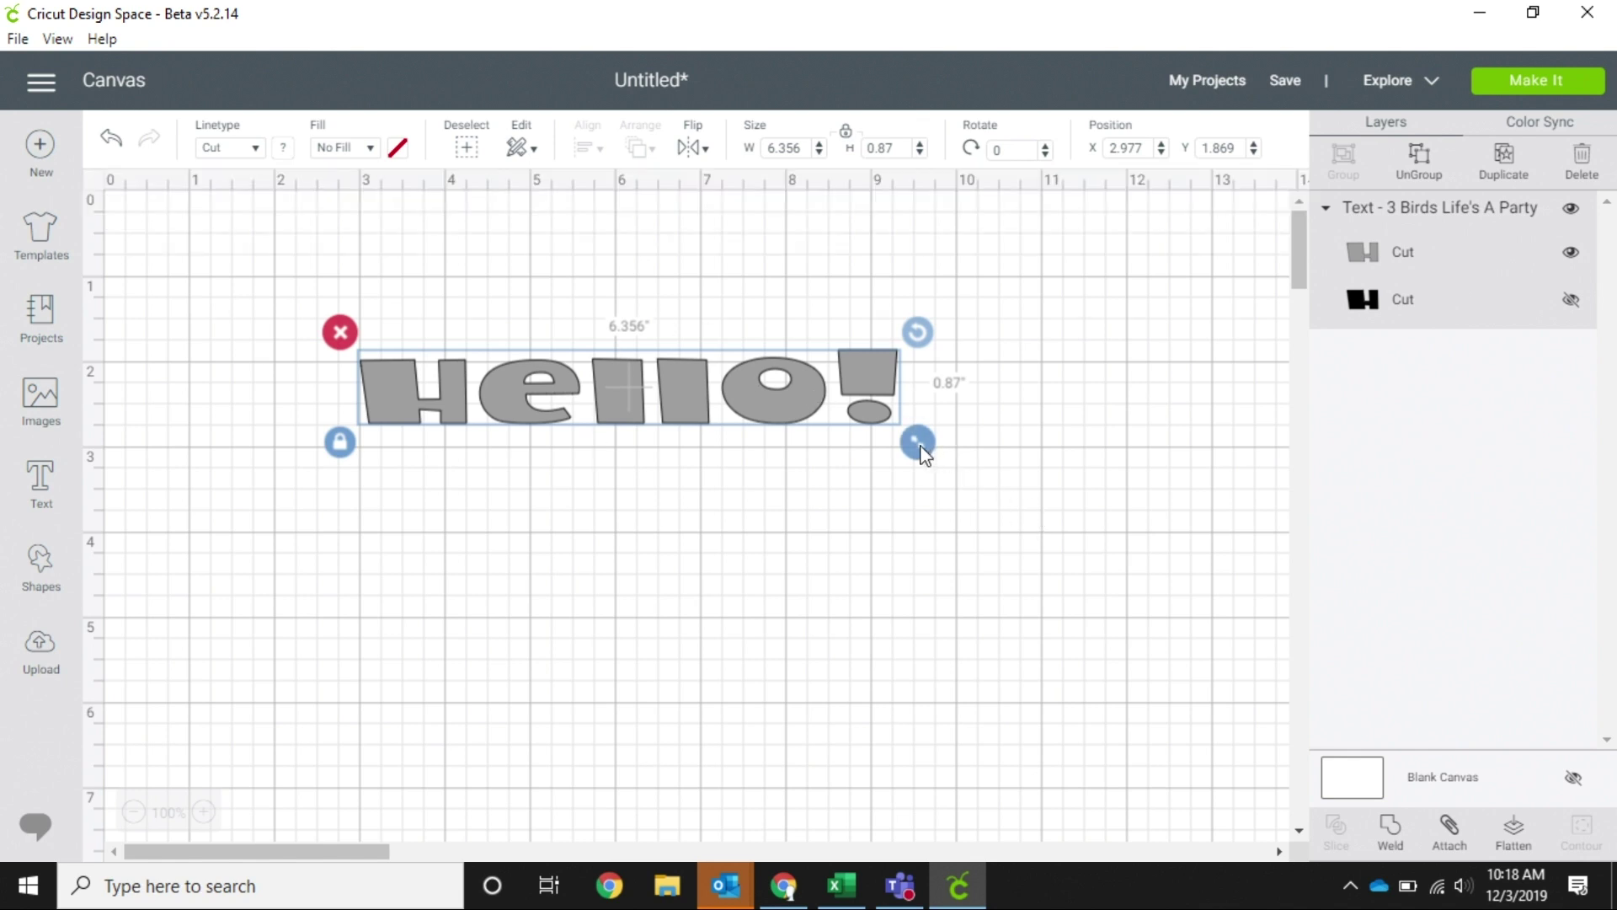
left_click_drag(924, 455, 1162, 475)
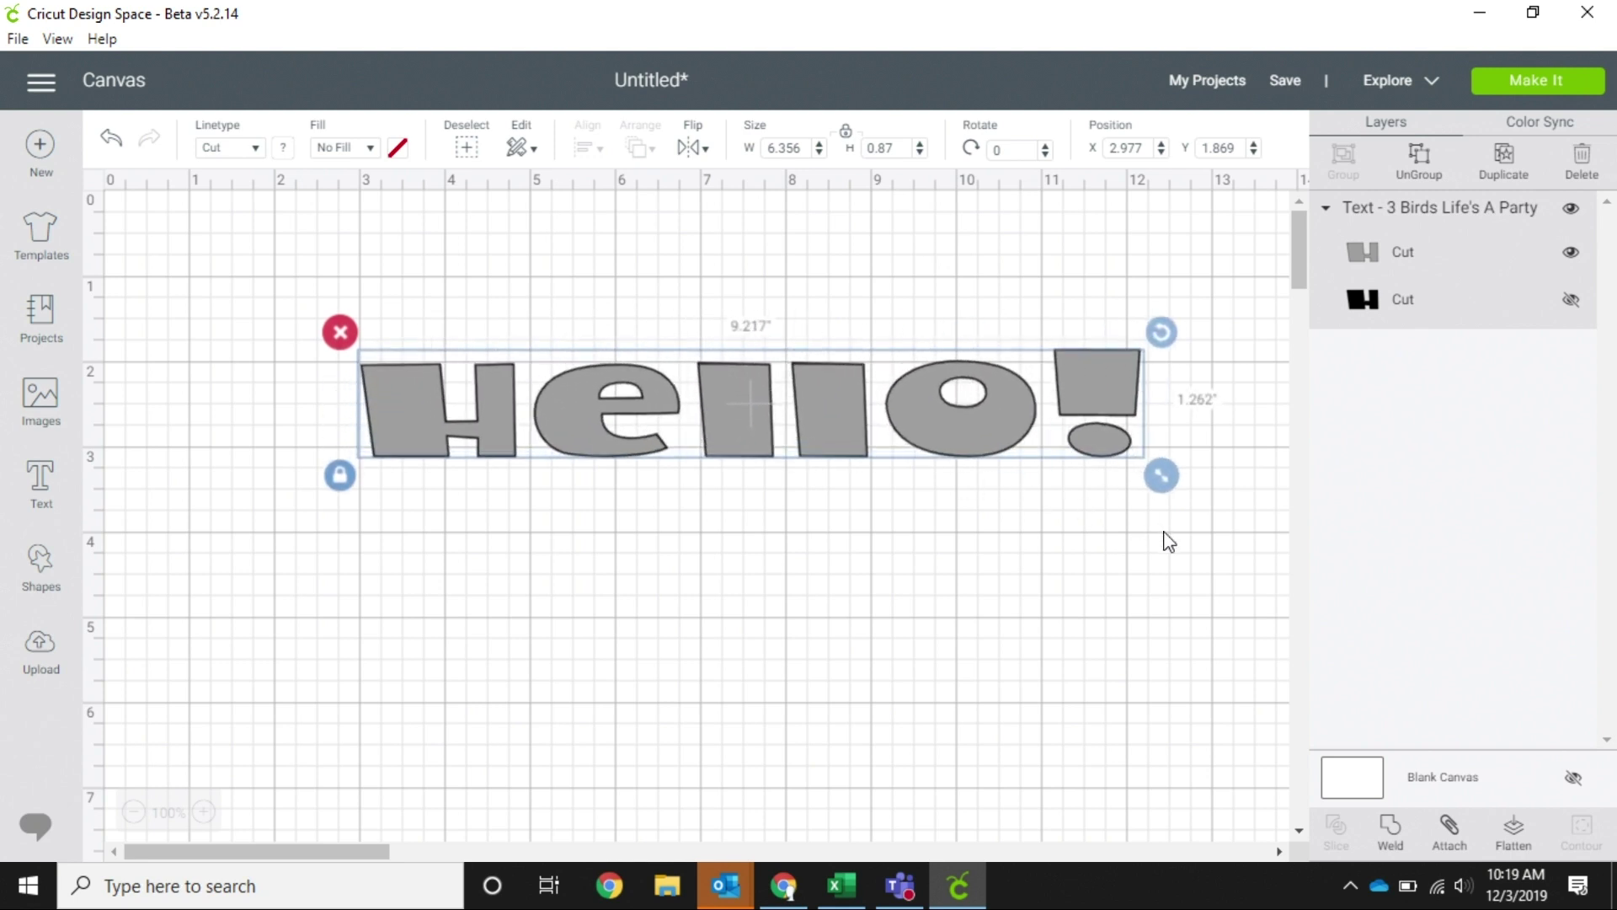
left_click_drag(1167, 538, 910, 549)
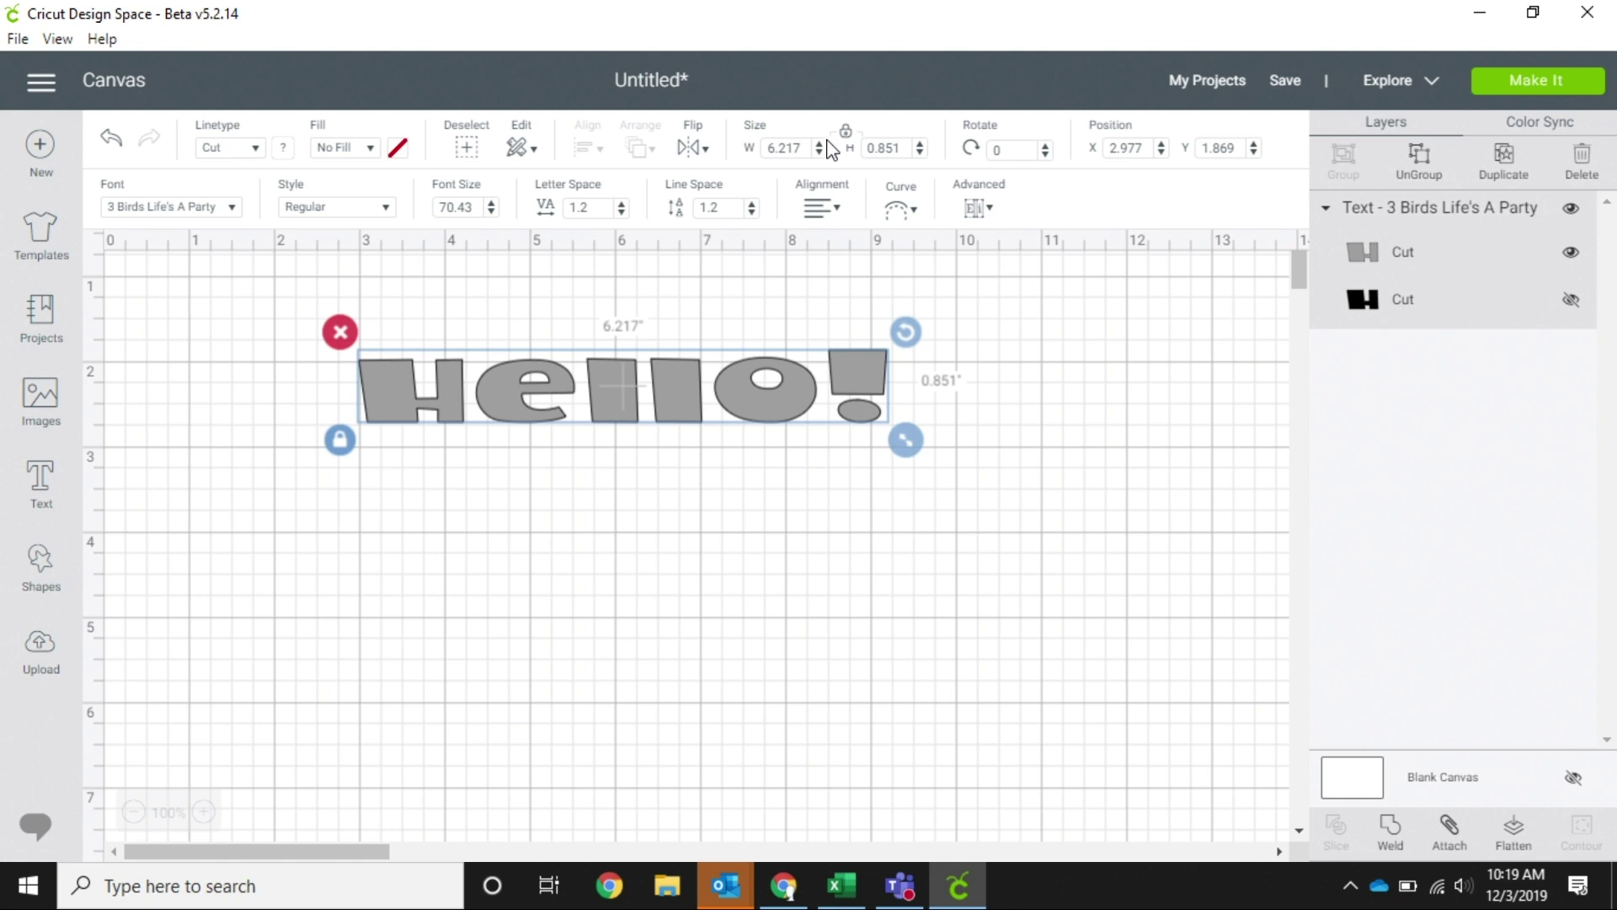
left_click_drag(807, 151, 742, 152)
type("8")
key("Return")
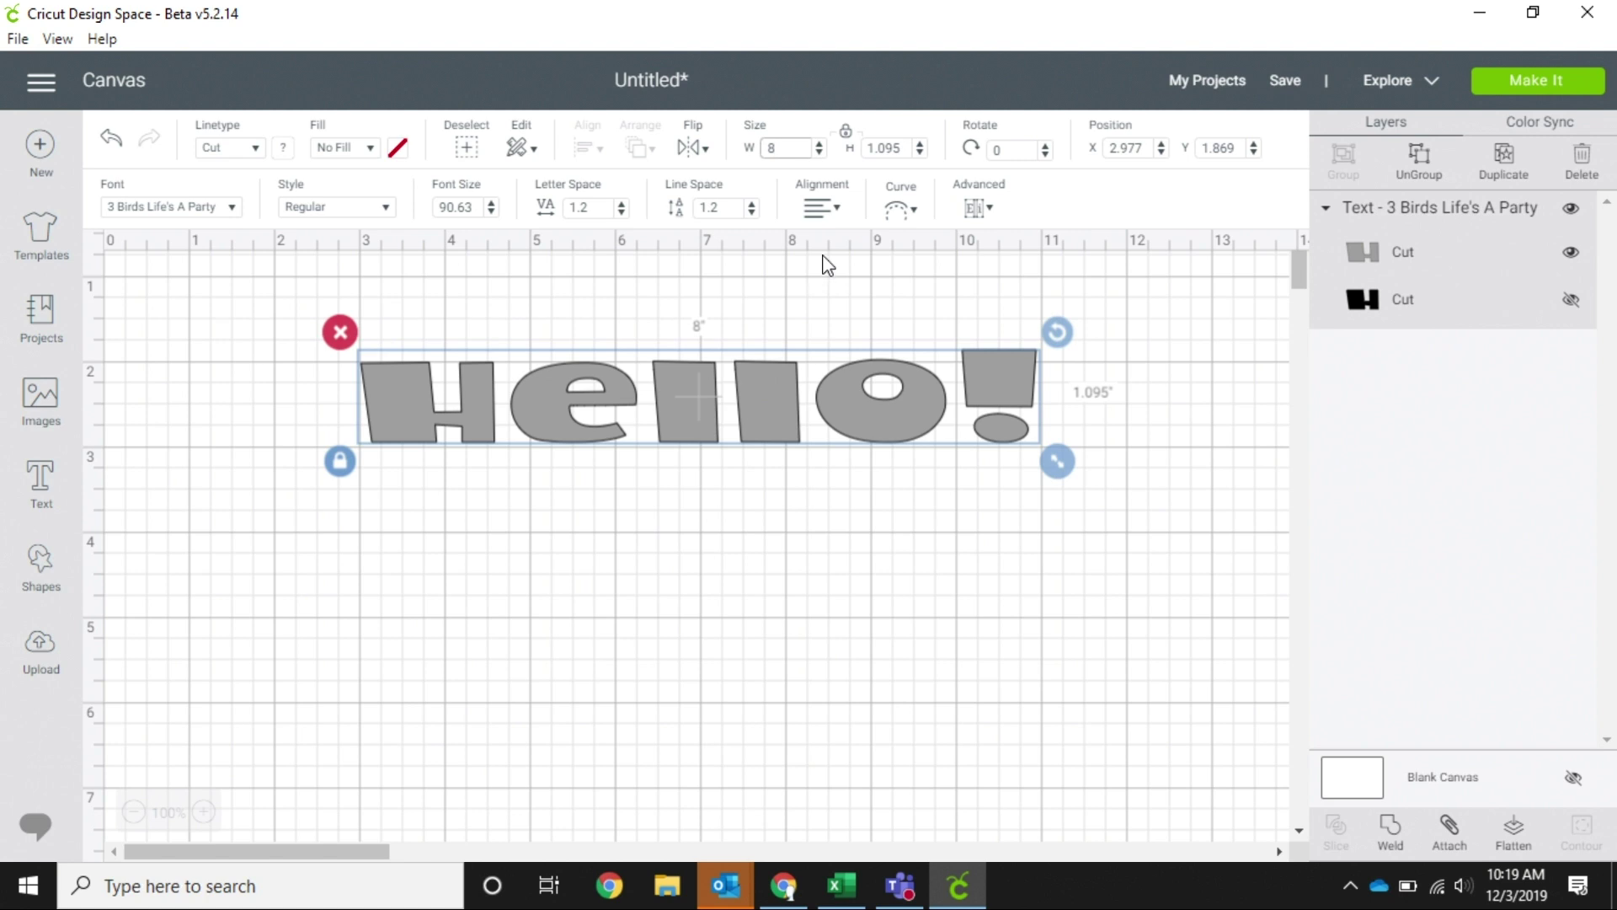
Step: Unlock proportions, try a 3 inch height, then stretch Hello! to about 7.361 × 2.069 in
left_click(848, 140)
left_click_drag(902, 145, 849, 155)
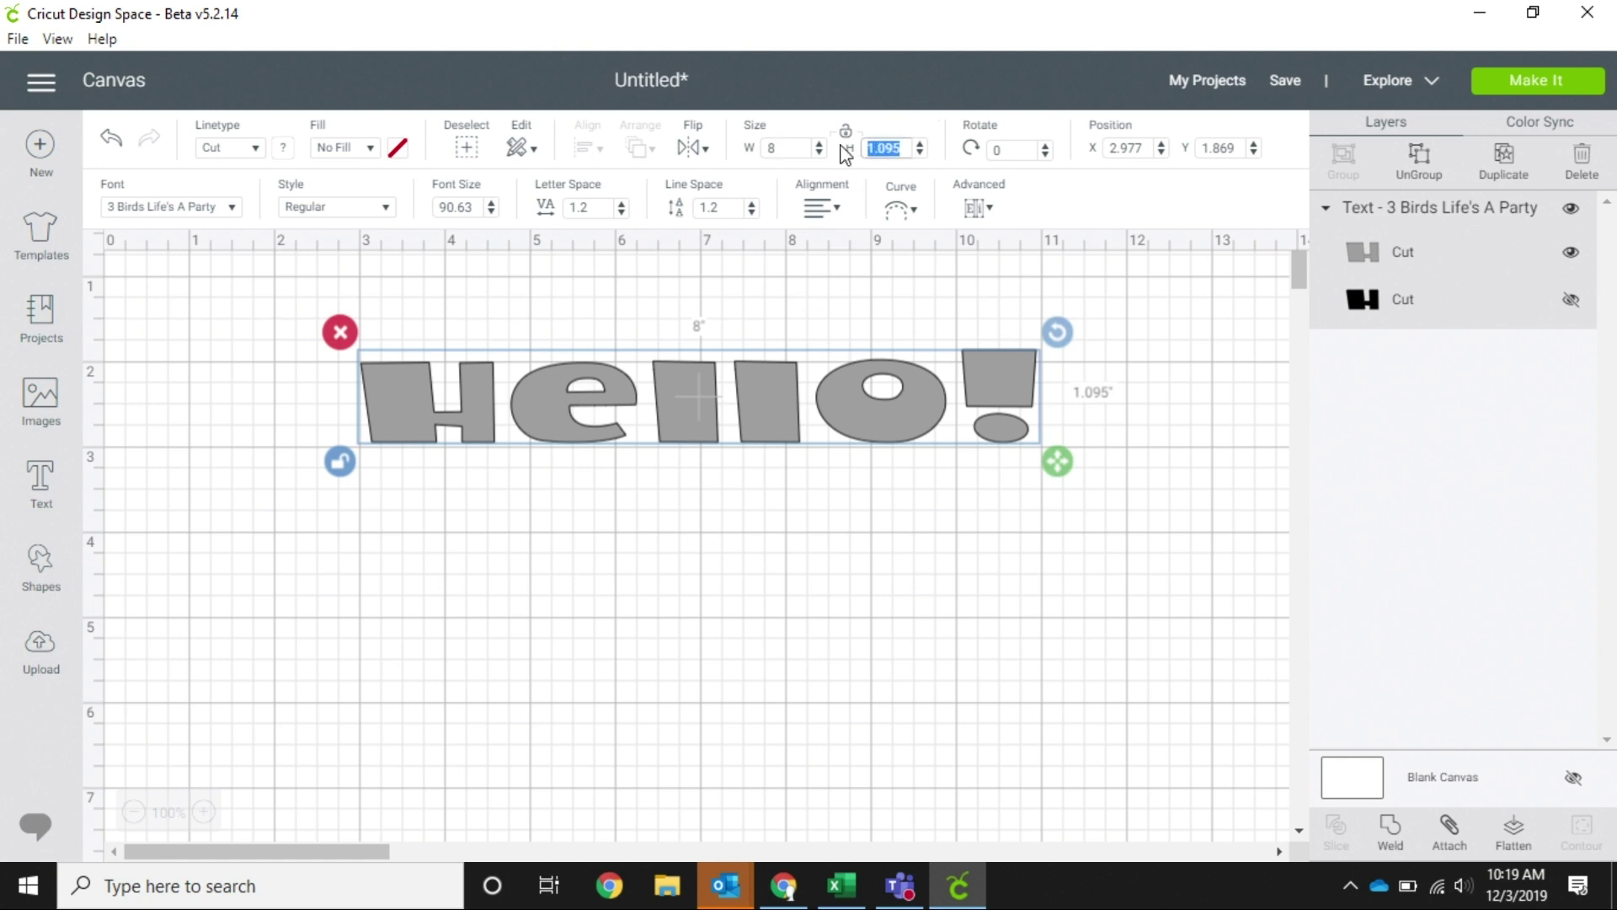
type("3")
key("Return")
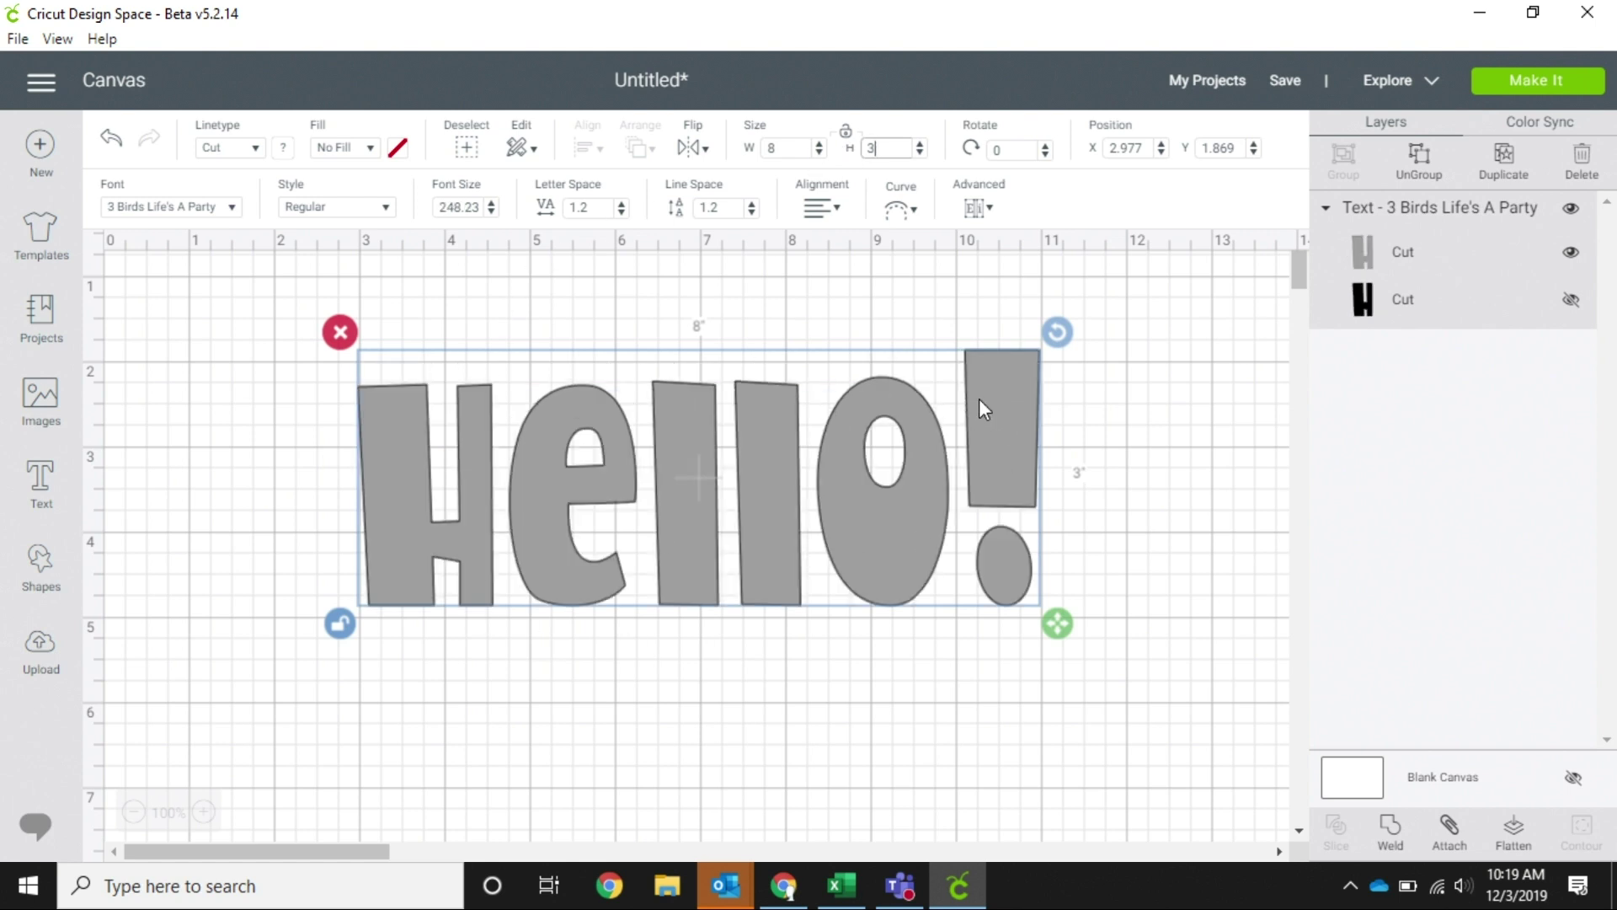
left_click(846, 135)
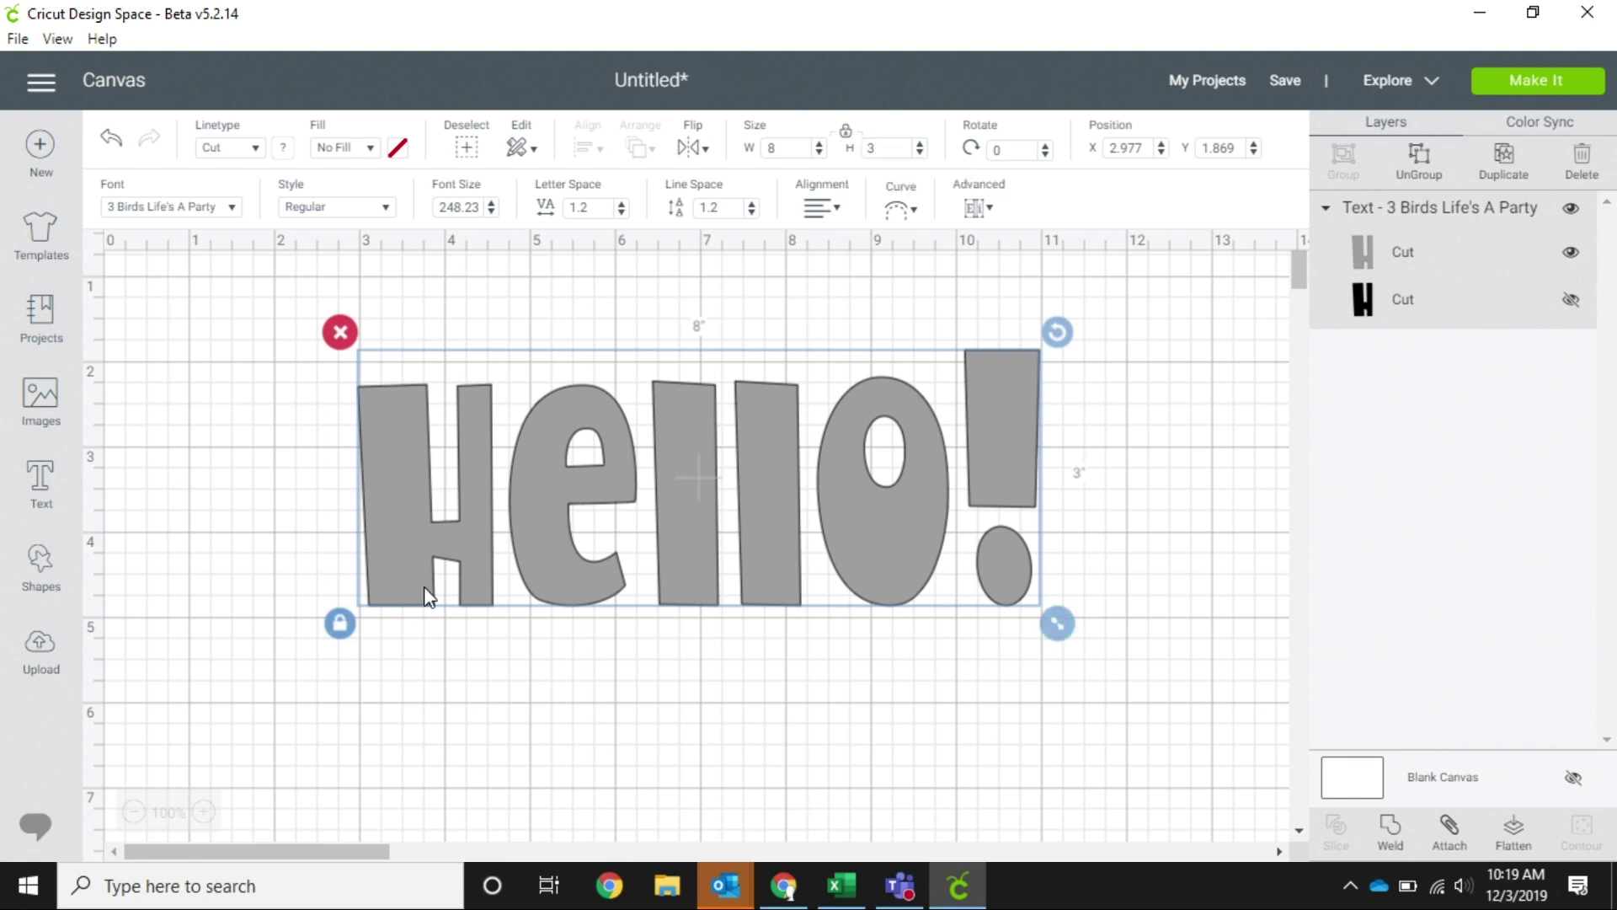
left_click(343, 626)
left_click_drag(1063, 633, 1005, 549)
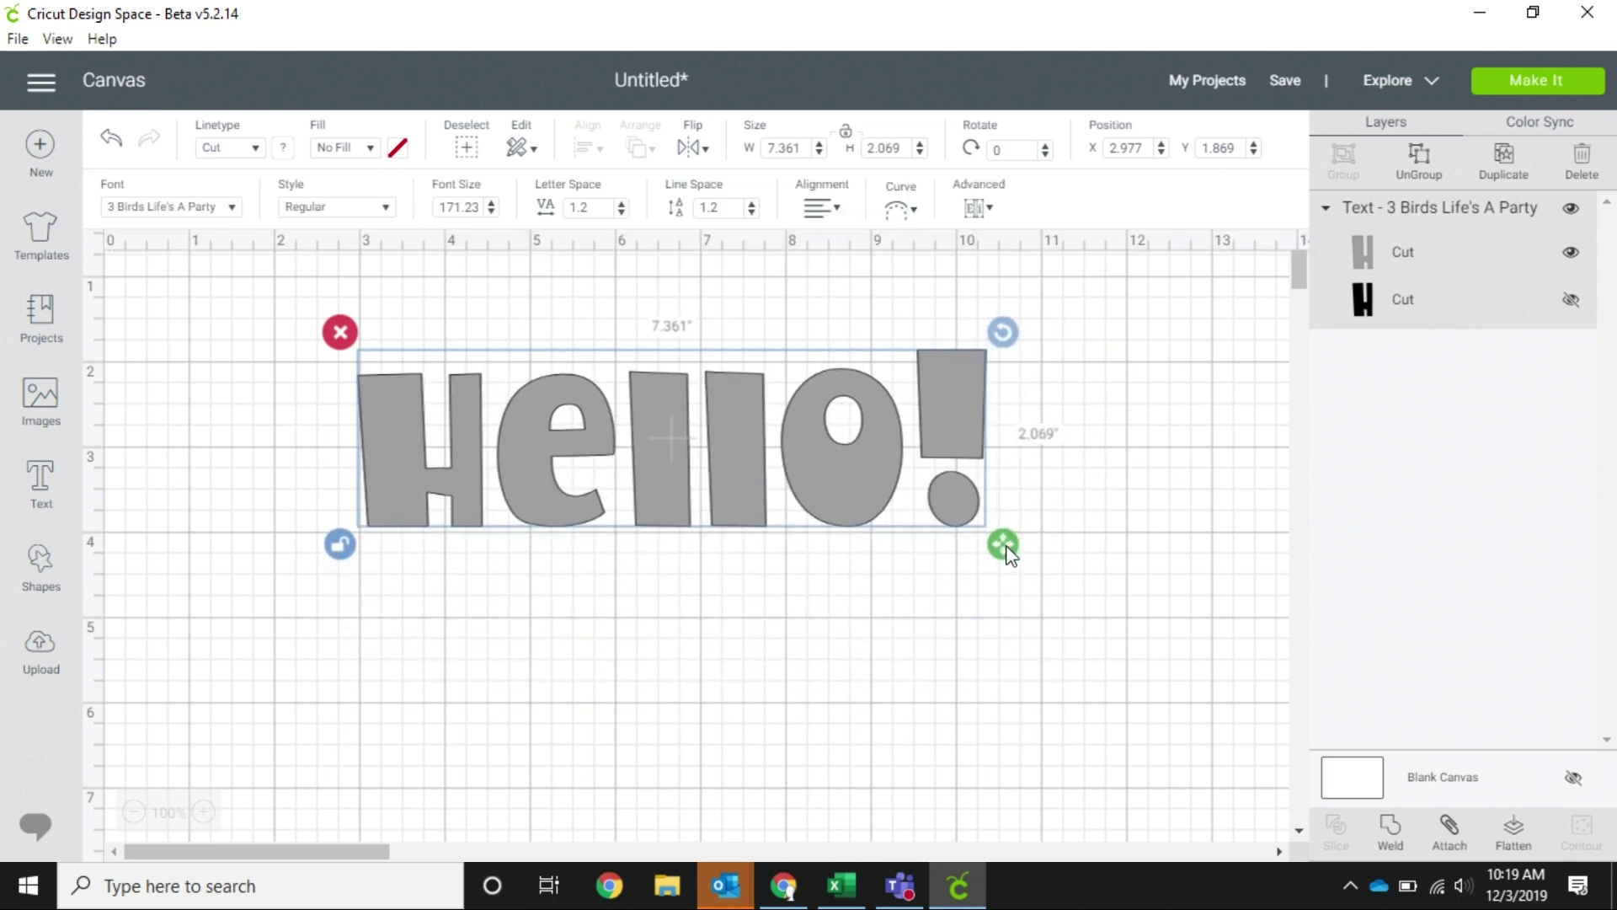
left_click(242, 542)
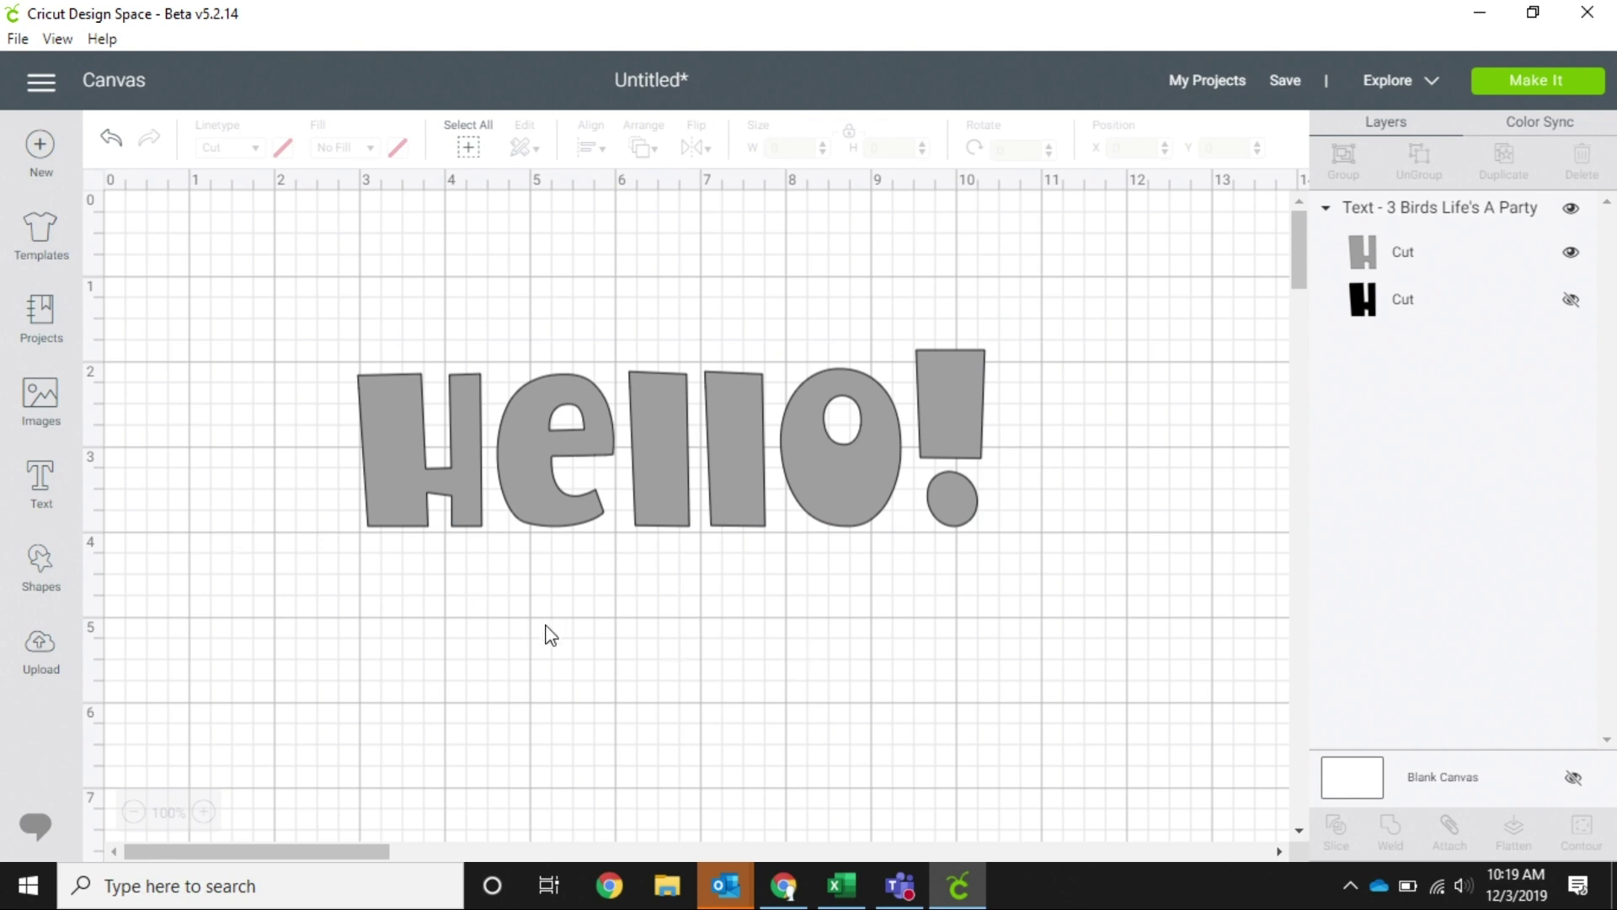
Step: Select Hello! and lower its letter spacing from 1.2 to 1, making it 7.257 in wide
left_click(665, 458)
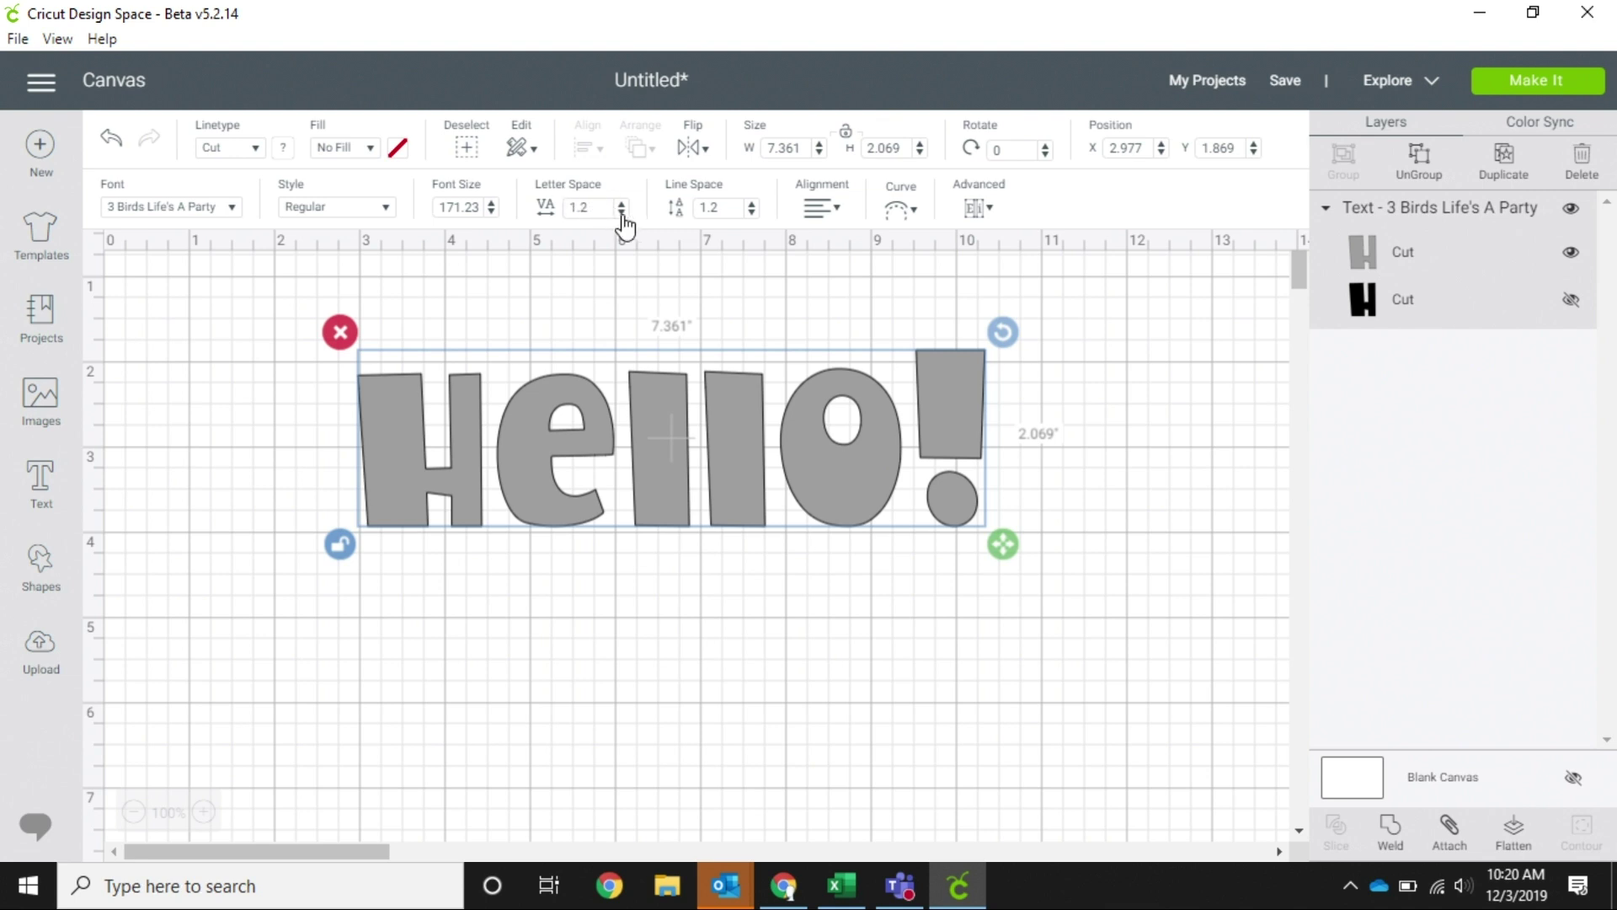
left_click(622, 212)
left_click(621, 212)
left_click(622, 211)
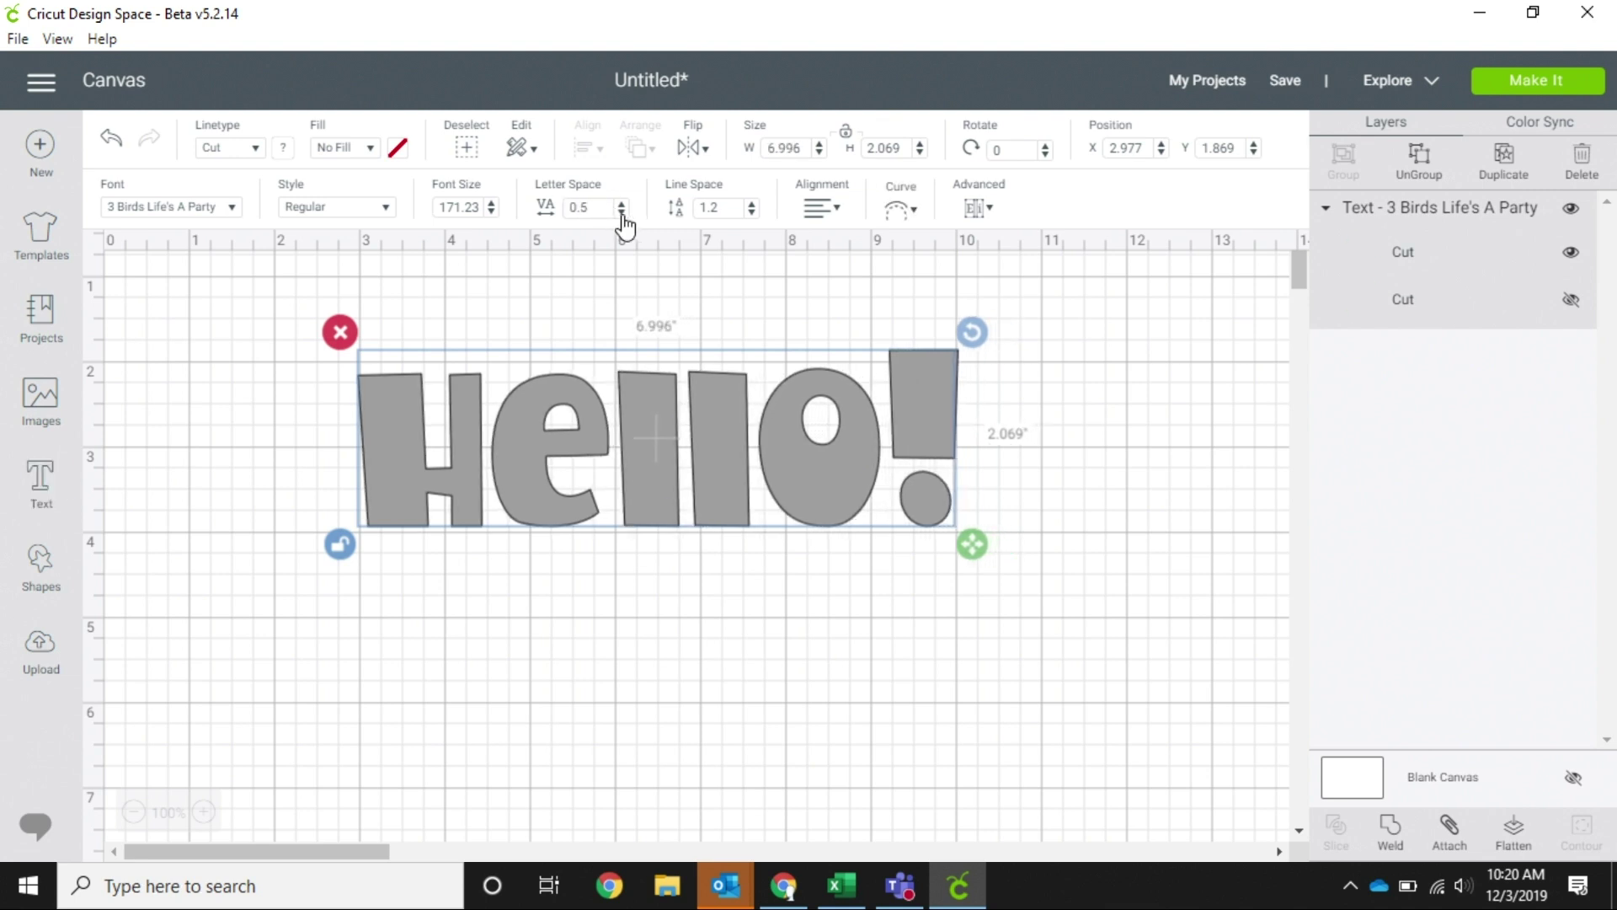
left_click(622, 211)
left_click(622, 212)
left_click(622, 211)
left_click(621, 211)
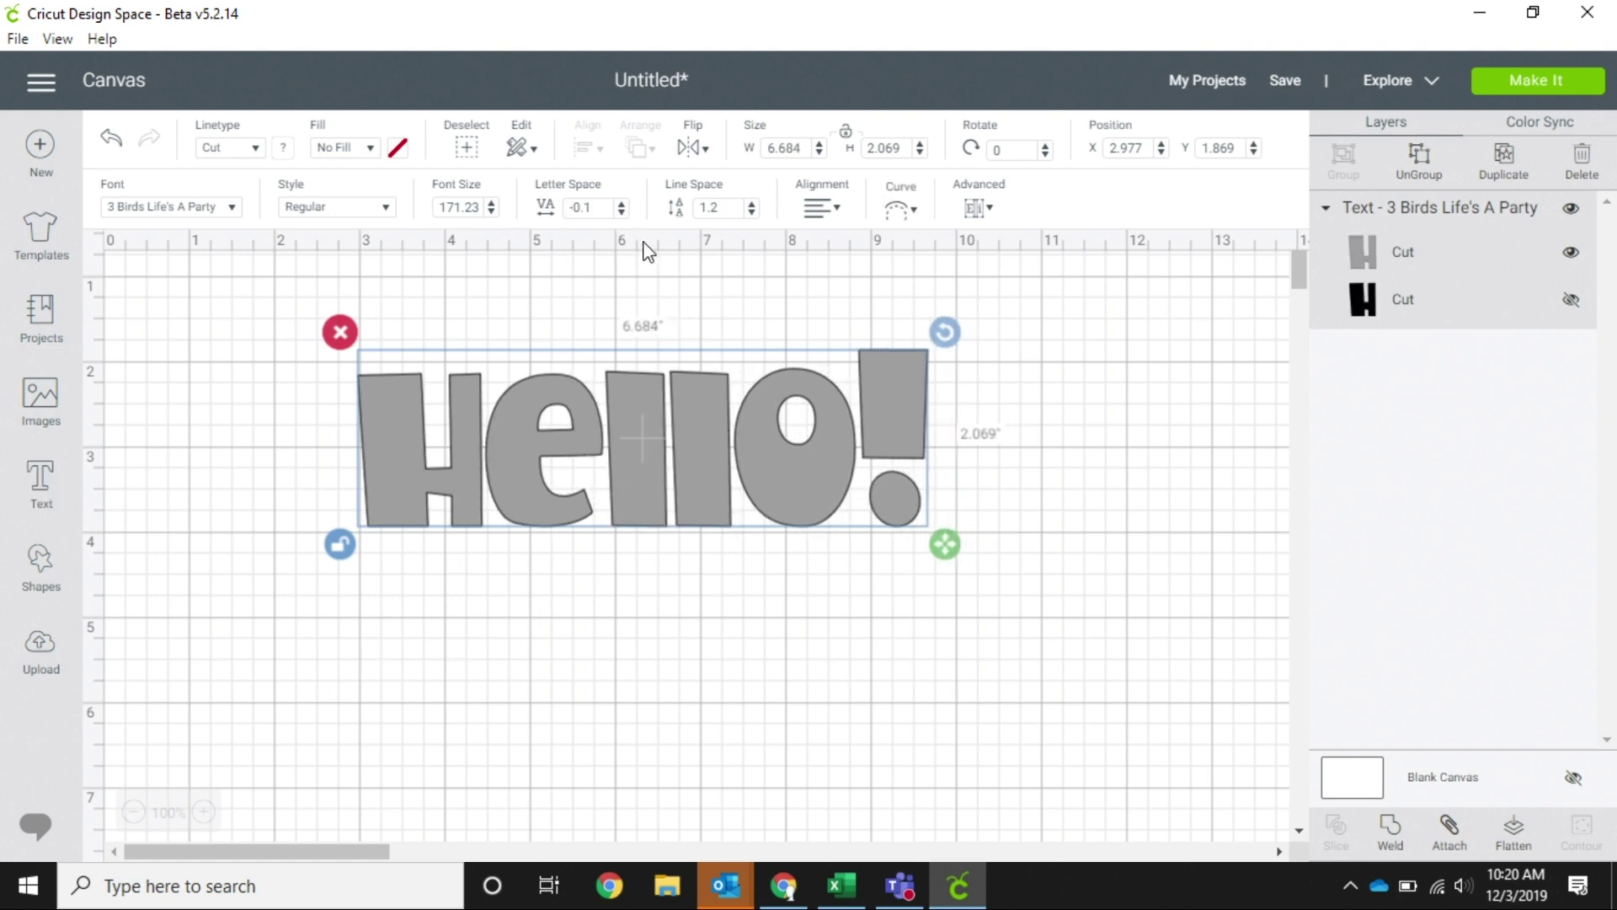
left_click_drag(600, 207, 548, 210)
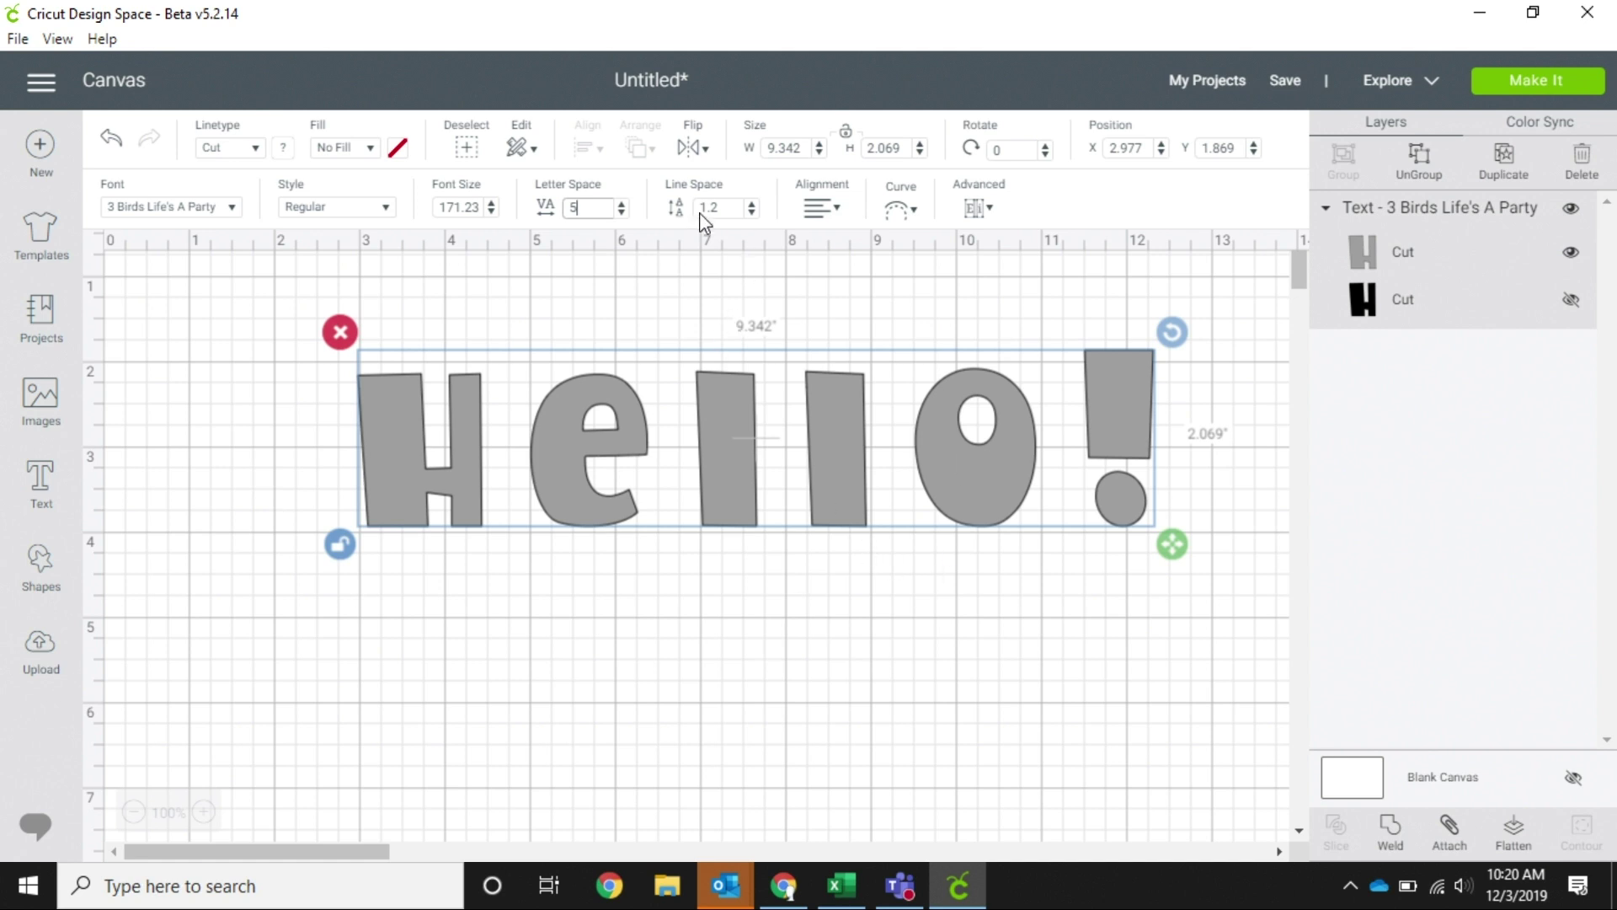
left_click(621, 211)
left_click(621, 212)
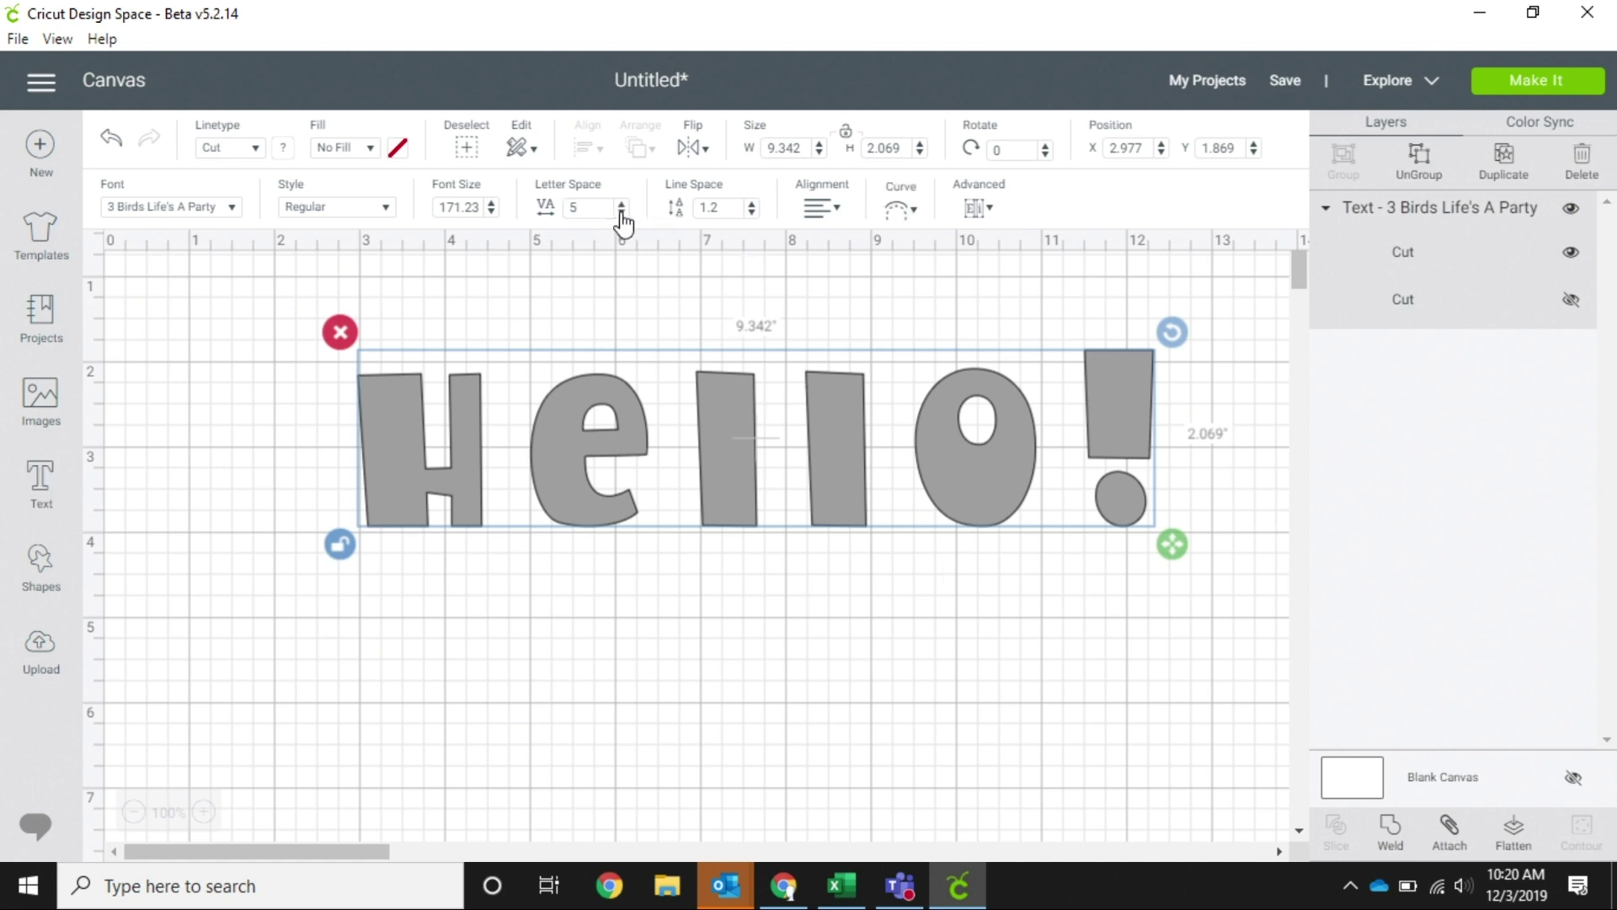
left_click(622, 211)
left_click(622, 211)
left_click(622, 211)
left_click(622, 211)
left_click(622, 212)
left_click(621, 212)
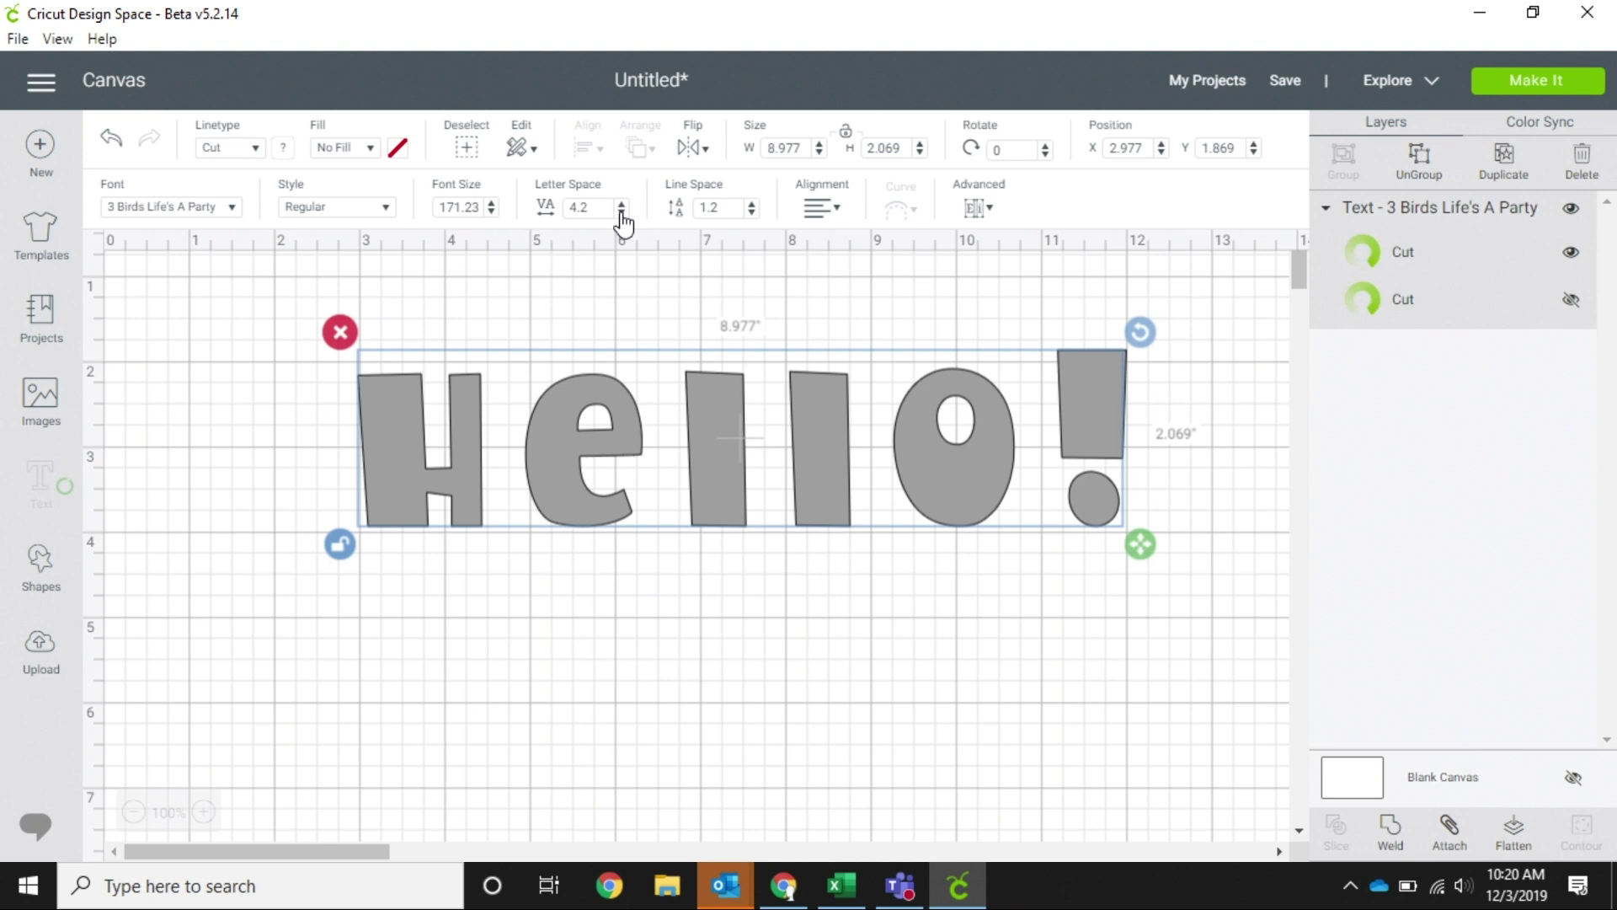
left_click(621, 211)
left_click(621, 211)
left_click(622, 212)
left_click(621, 212)
left_click(622, 211)
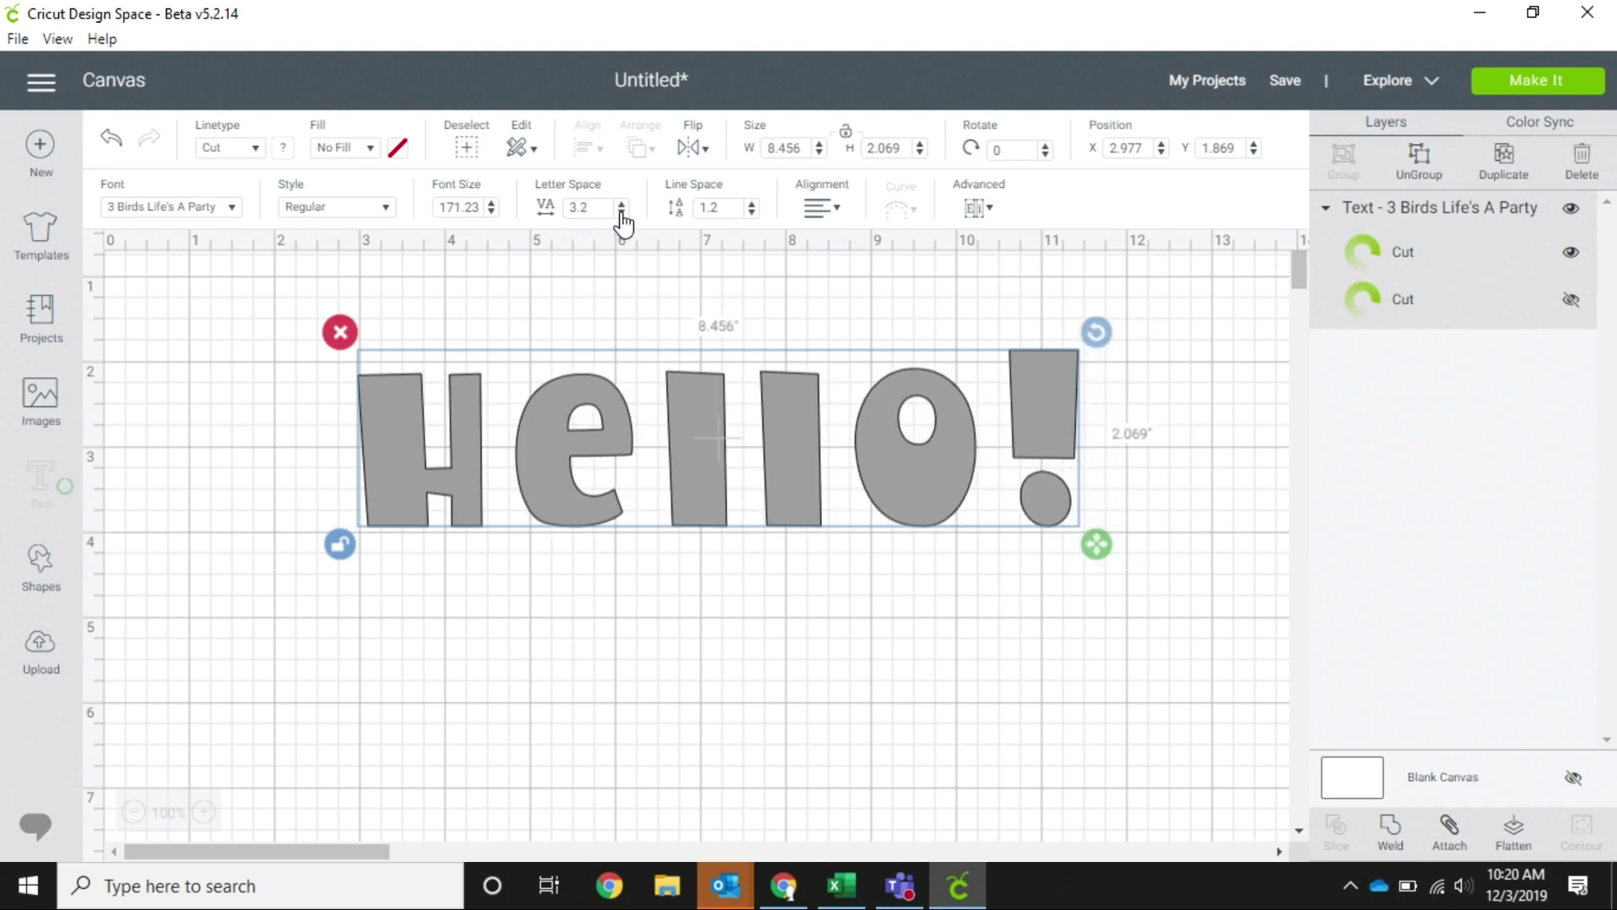
left_click(621, 212)
left_click(622, 211)
left_click(622, 212)
left_click(622, 211)
left_click(622, 212)
left_click(622, 211)
left_click(622, 211)
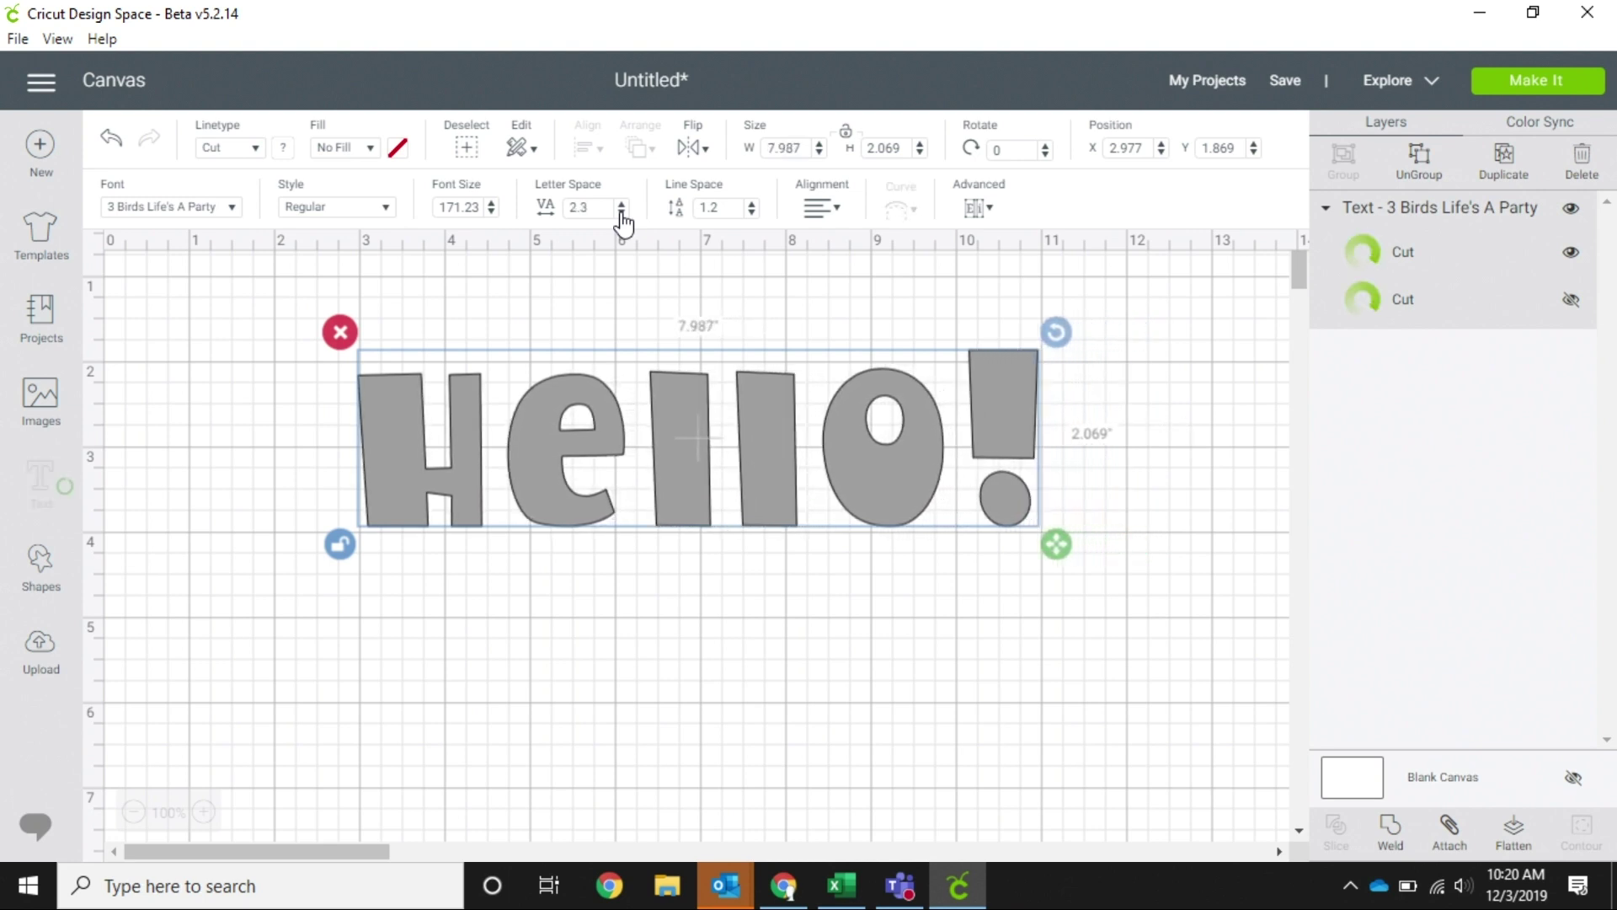
left_click(621, 212)
left_click(622, 212)
left_click(622, 212)
left_click(621, 212)
left_click(622, 211)
left_click(622, 211)
left_click(622, 212)
left_click(622, 211)
left_click(622, 211)
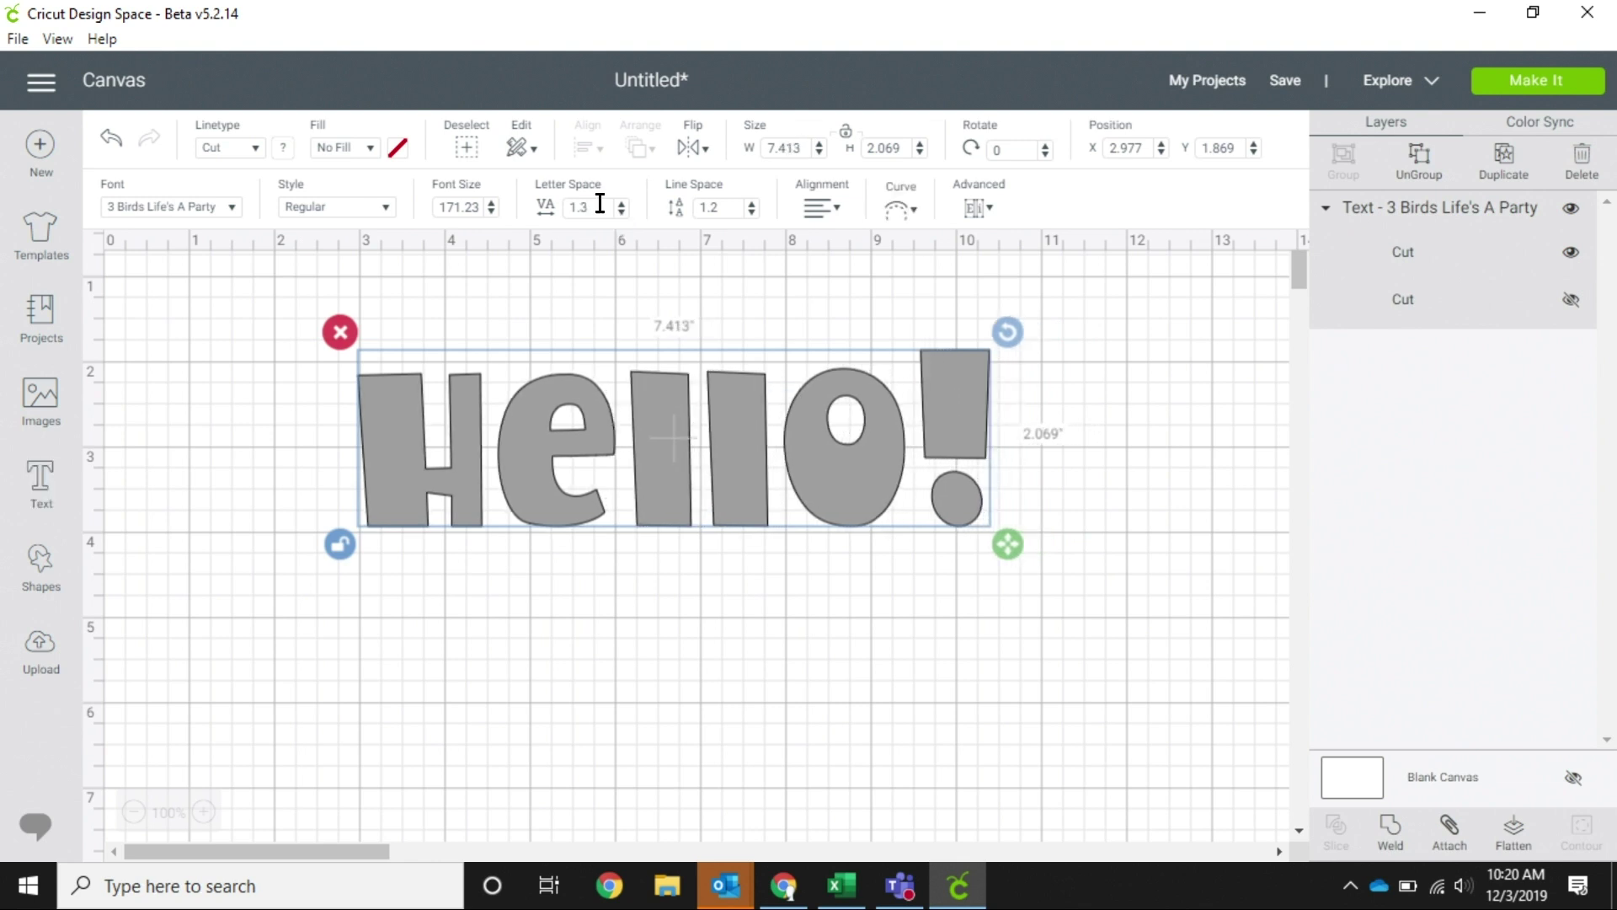
key("Return")
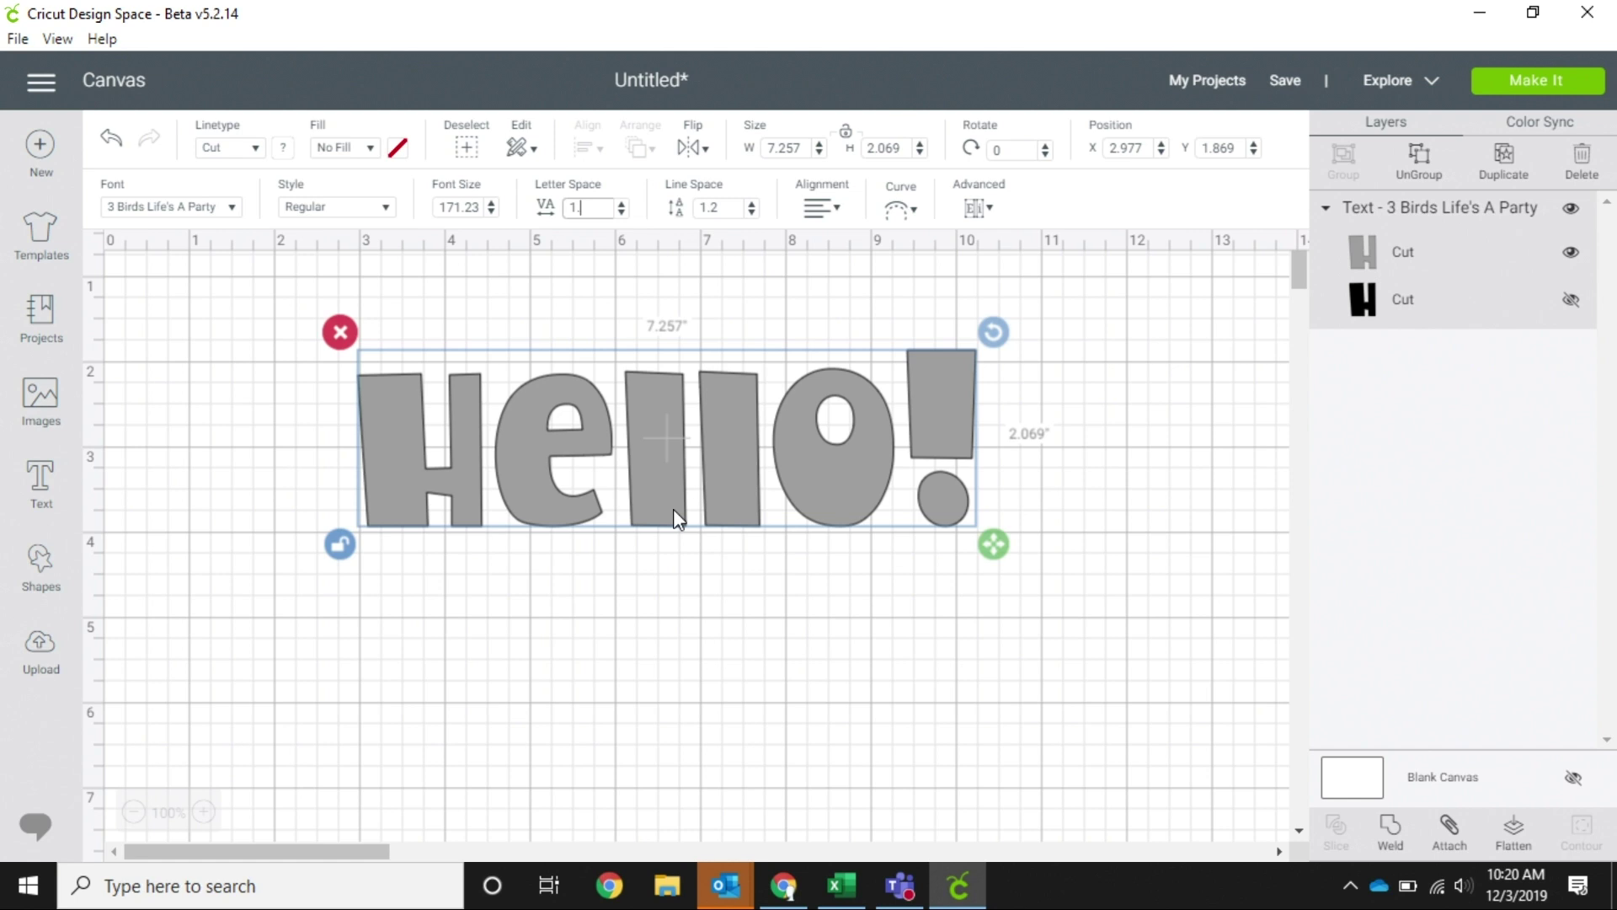
Step: Hide the black outline layer of the Hello! text
left_click(397, 148)
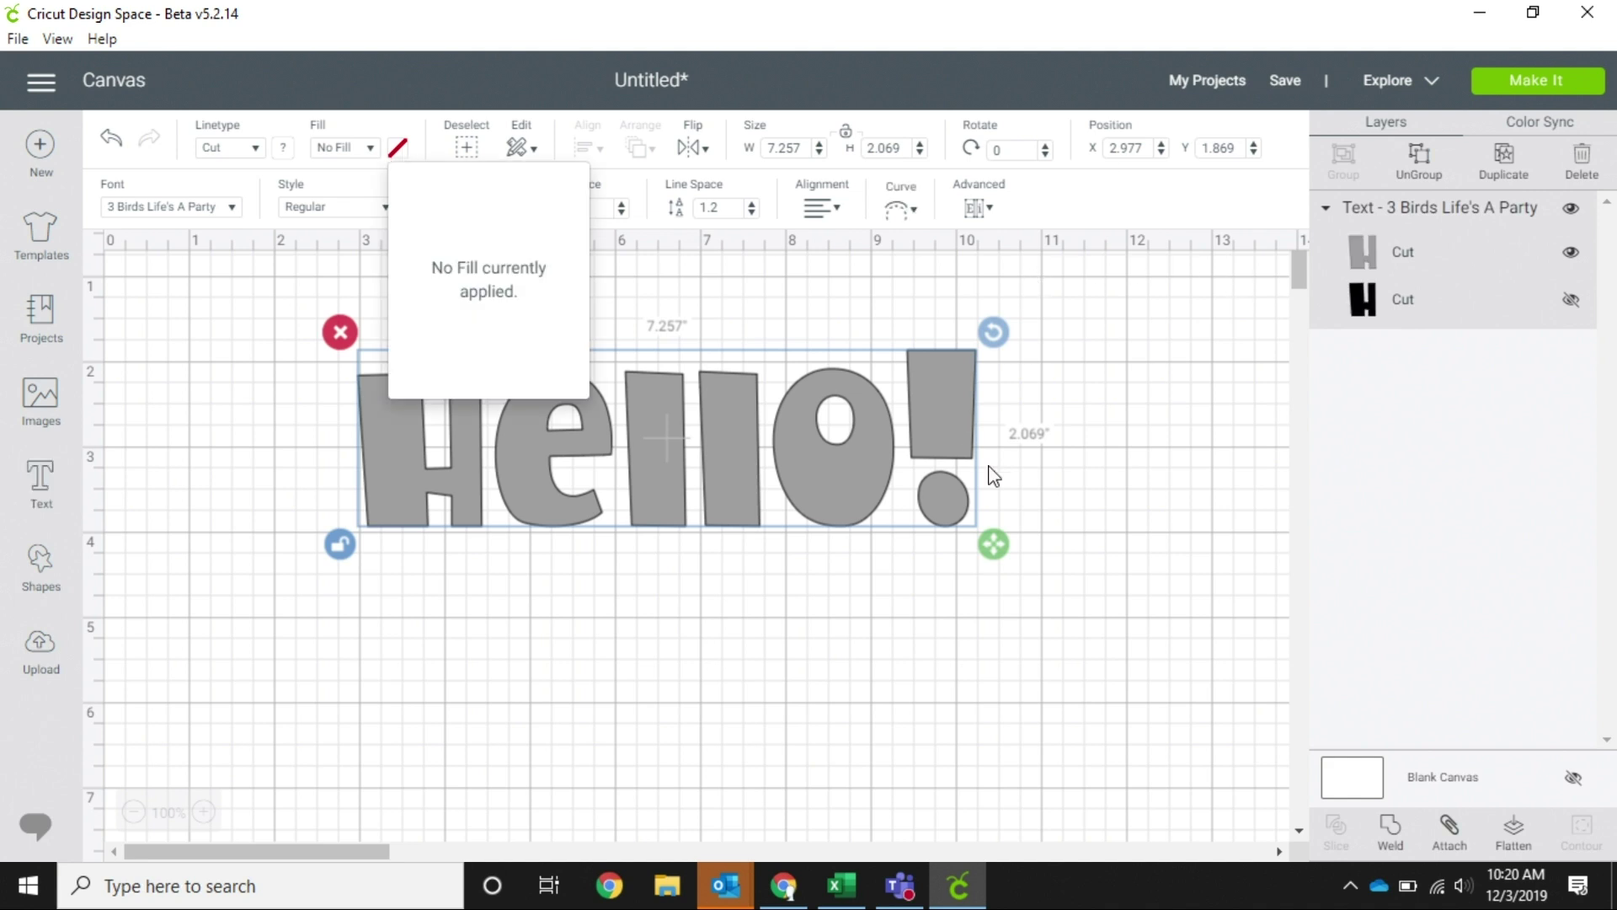
left_click(1100, 404)
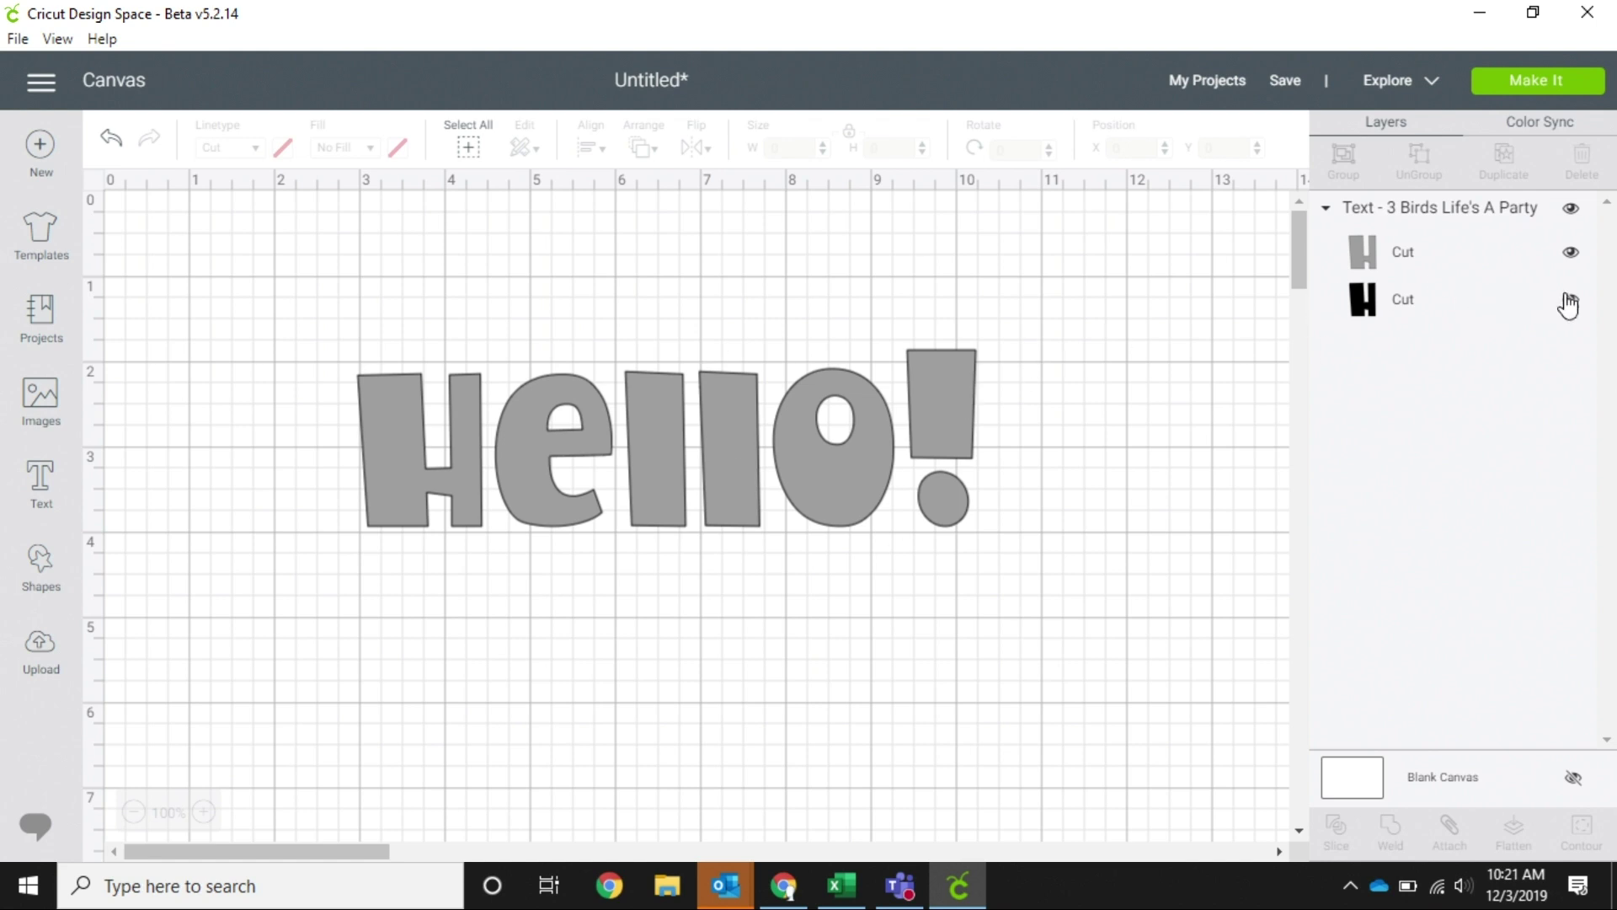
left_click(1568, 303)
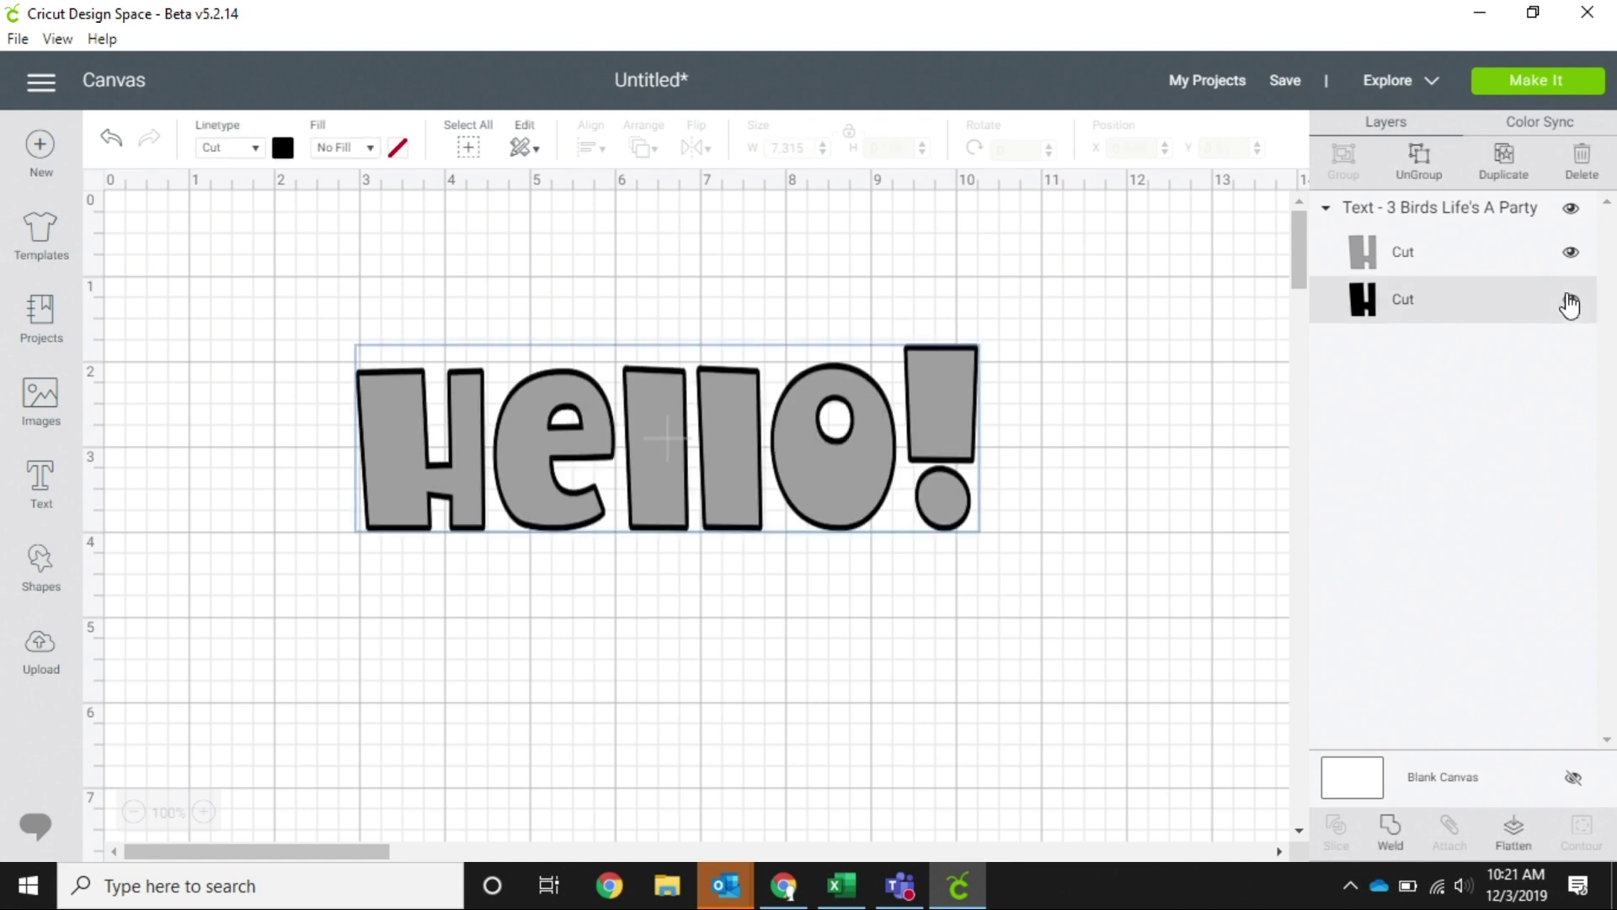
left_click(1569, 300)
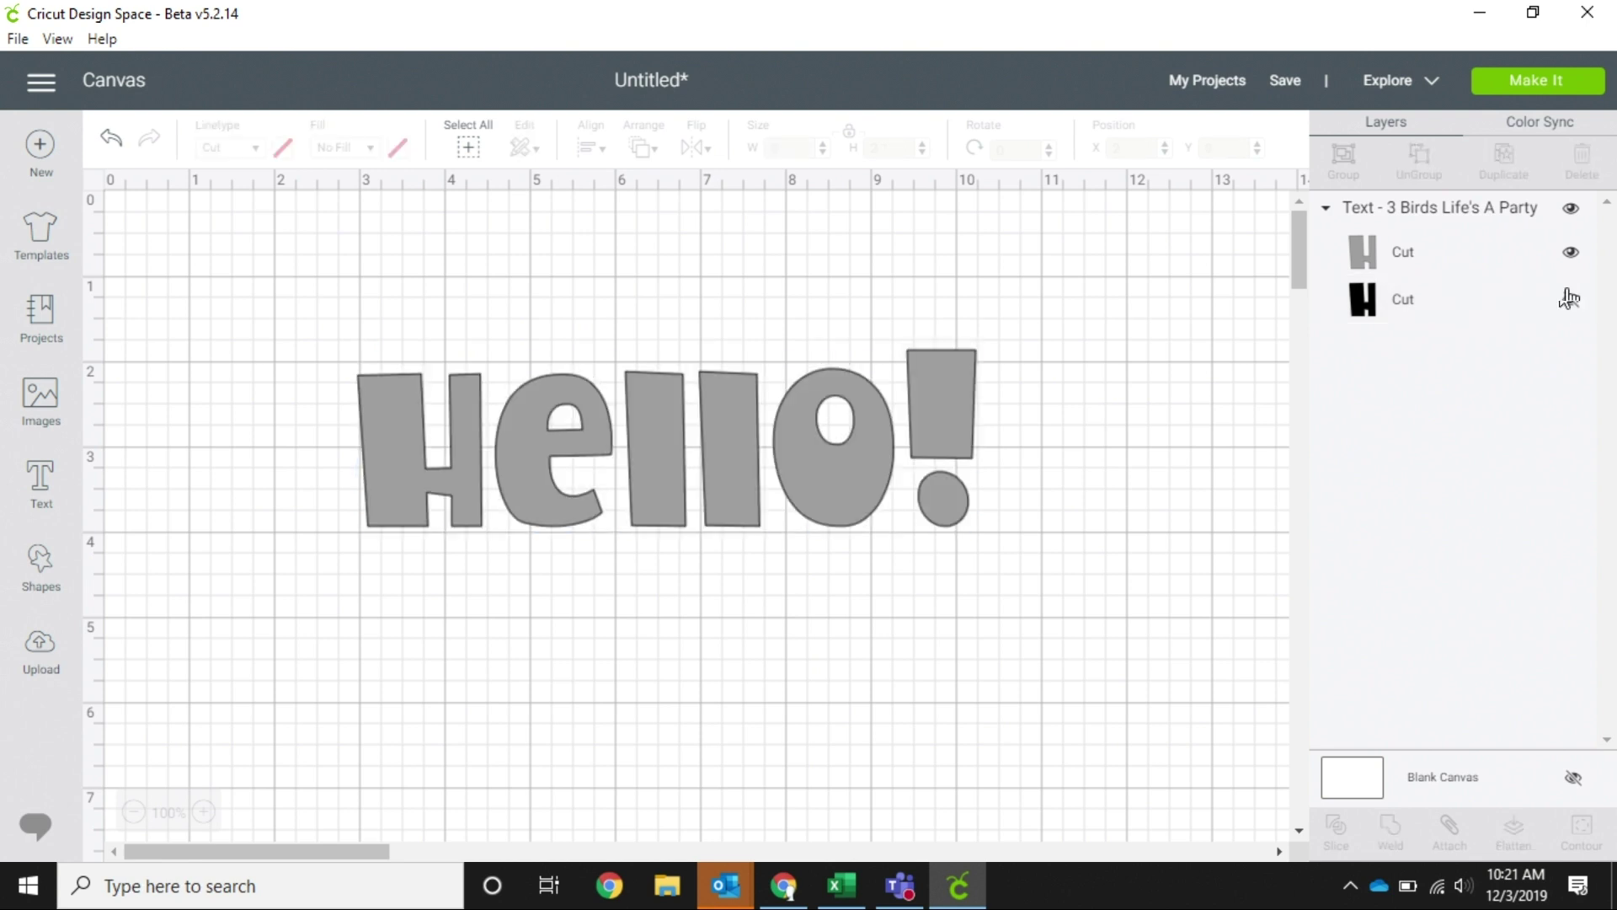
Step: Colour the grey Hello! cut layer red
left_click(1408, 253)
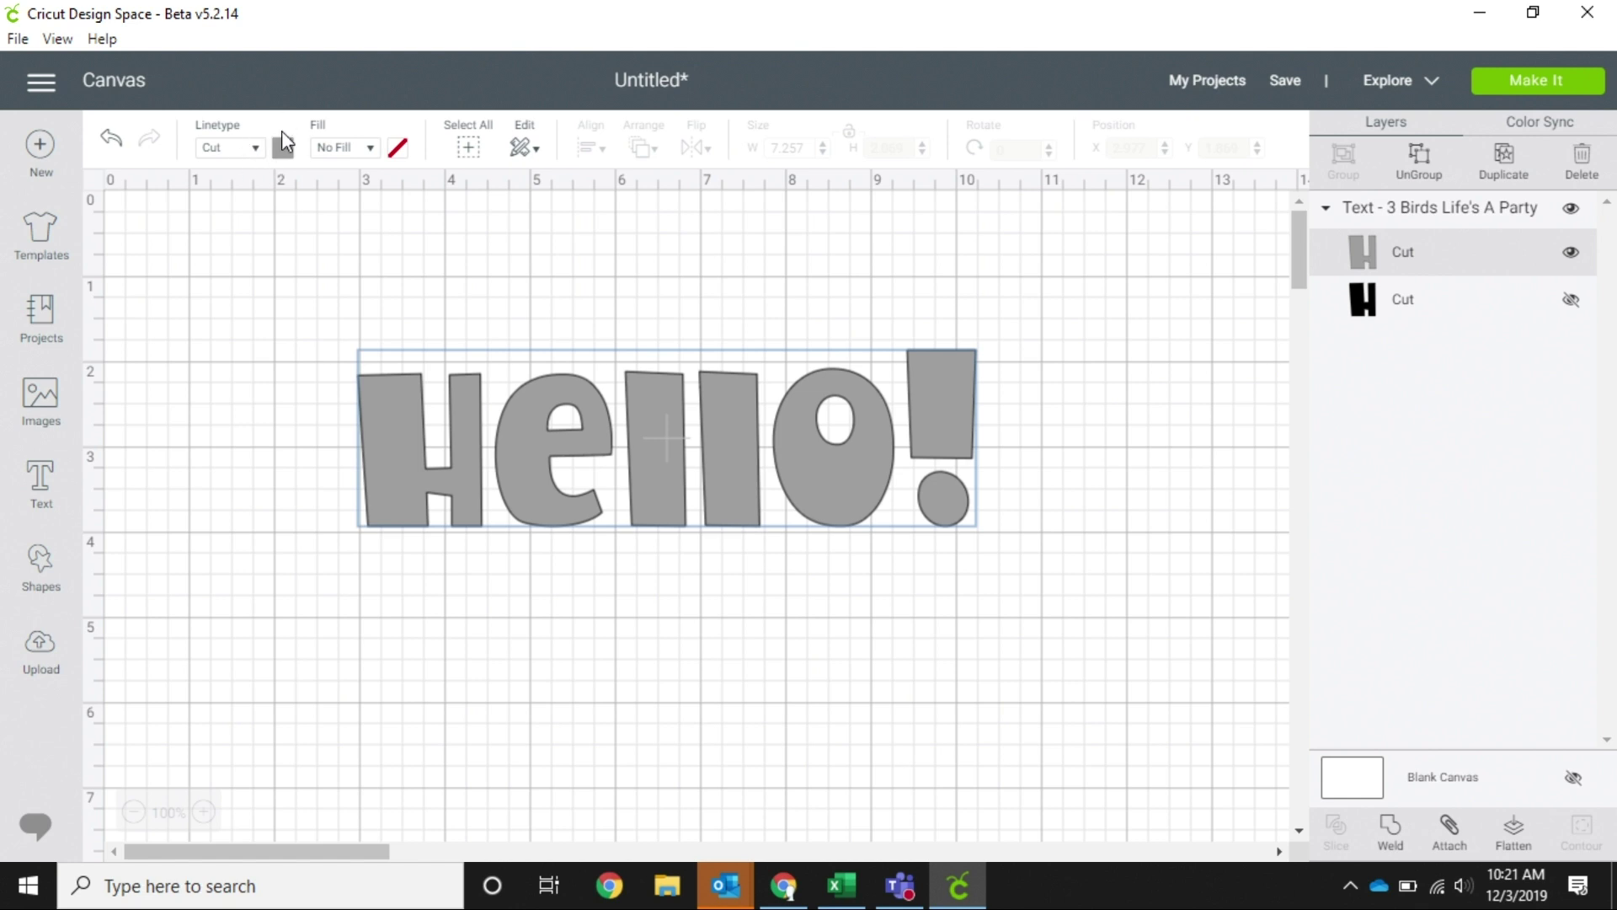
left_click(284, 152)
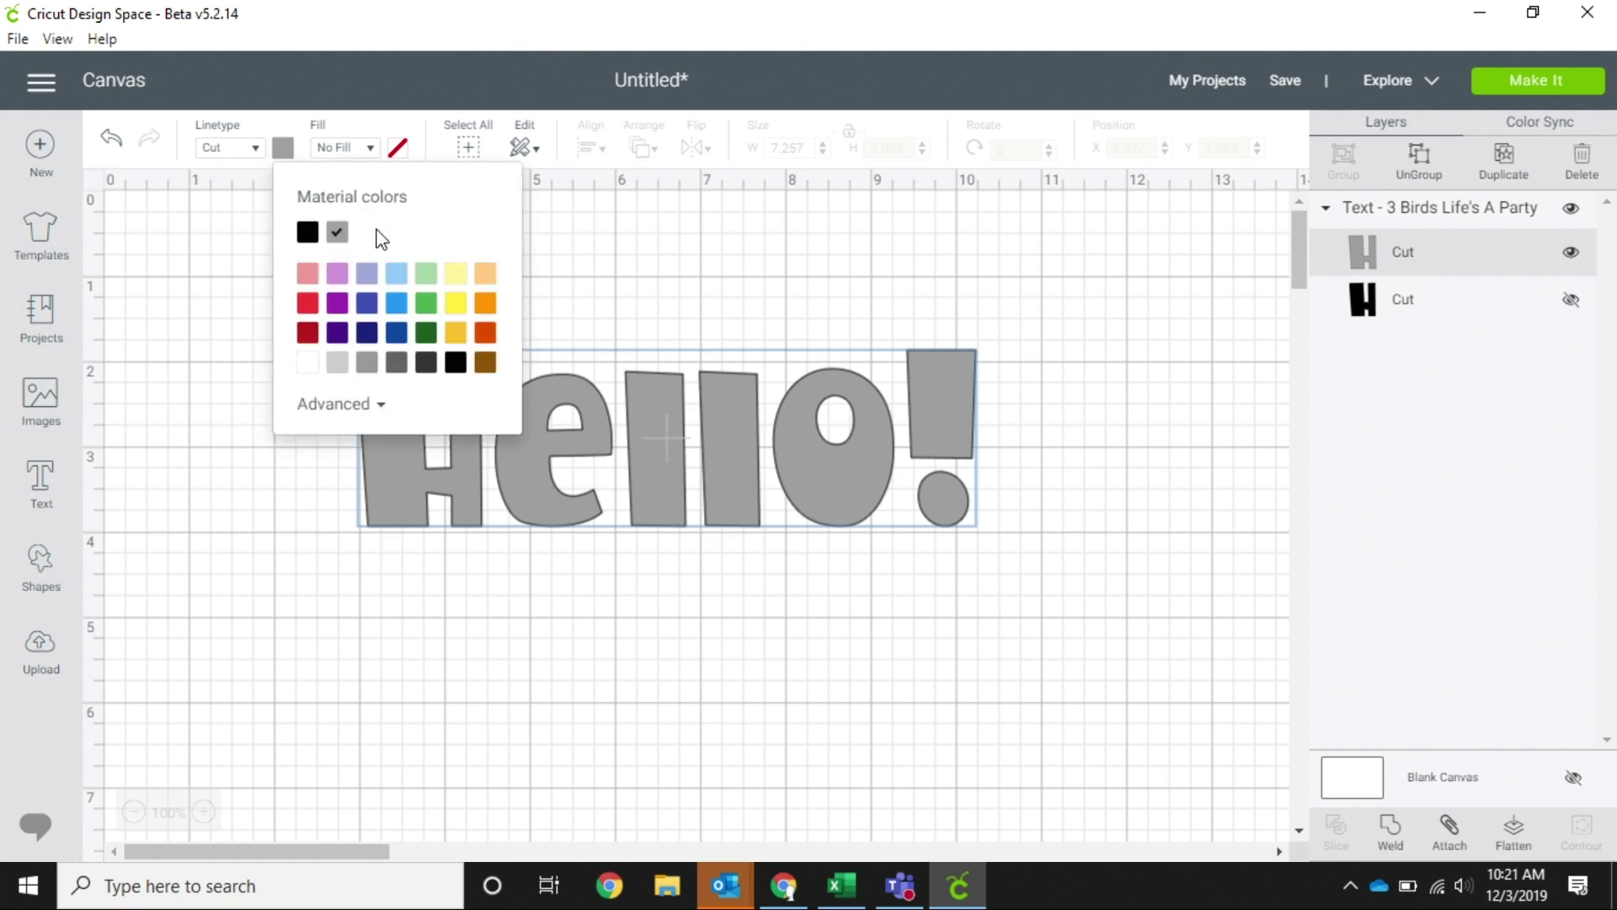
left_click(397, 316)
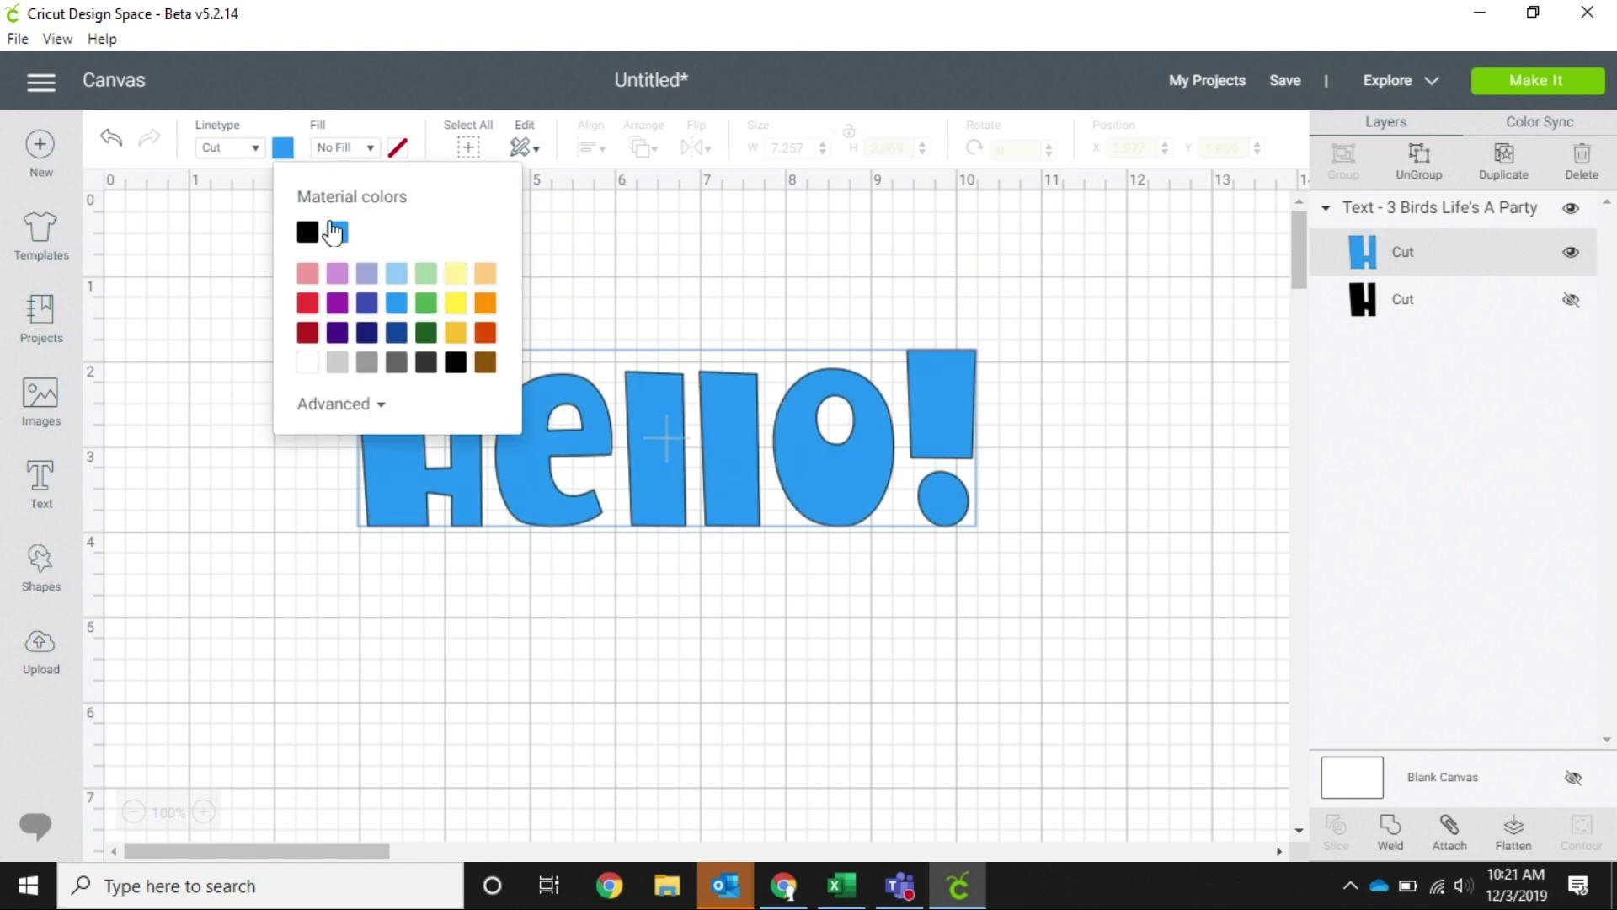
left_click(309, 313)
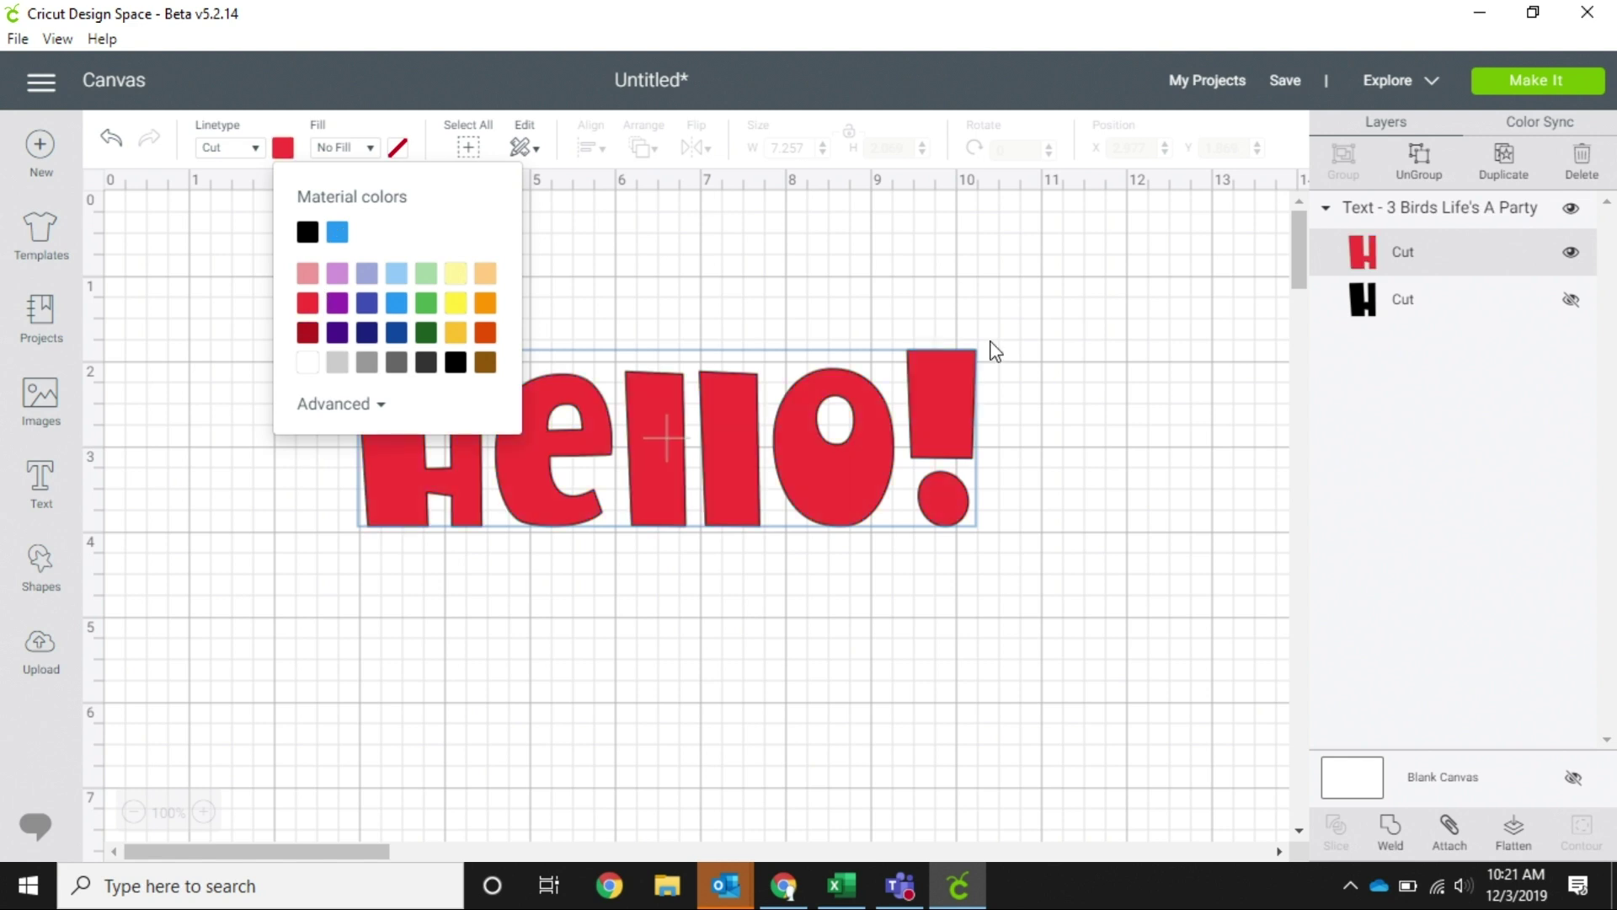
left_click(1066, 453)
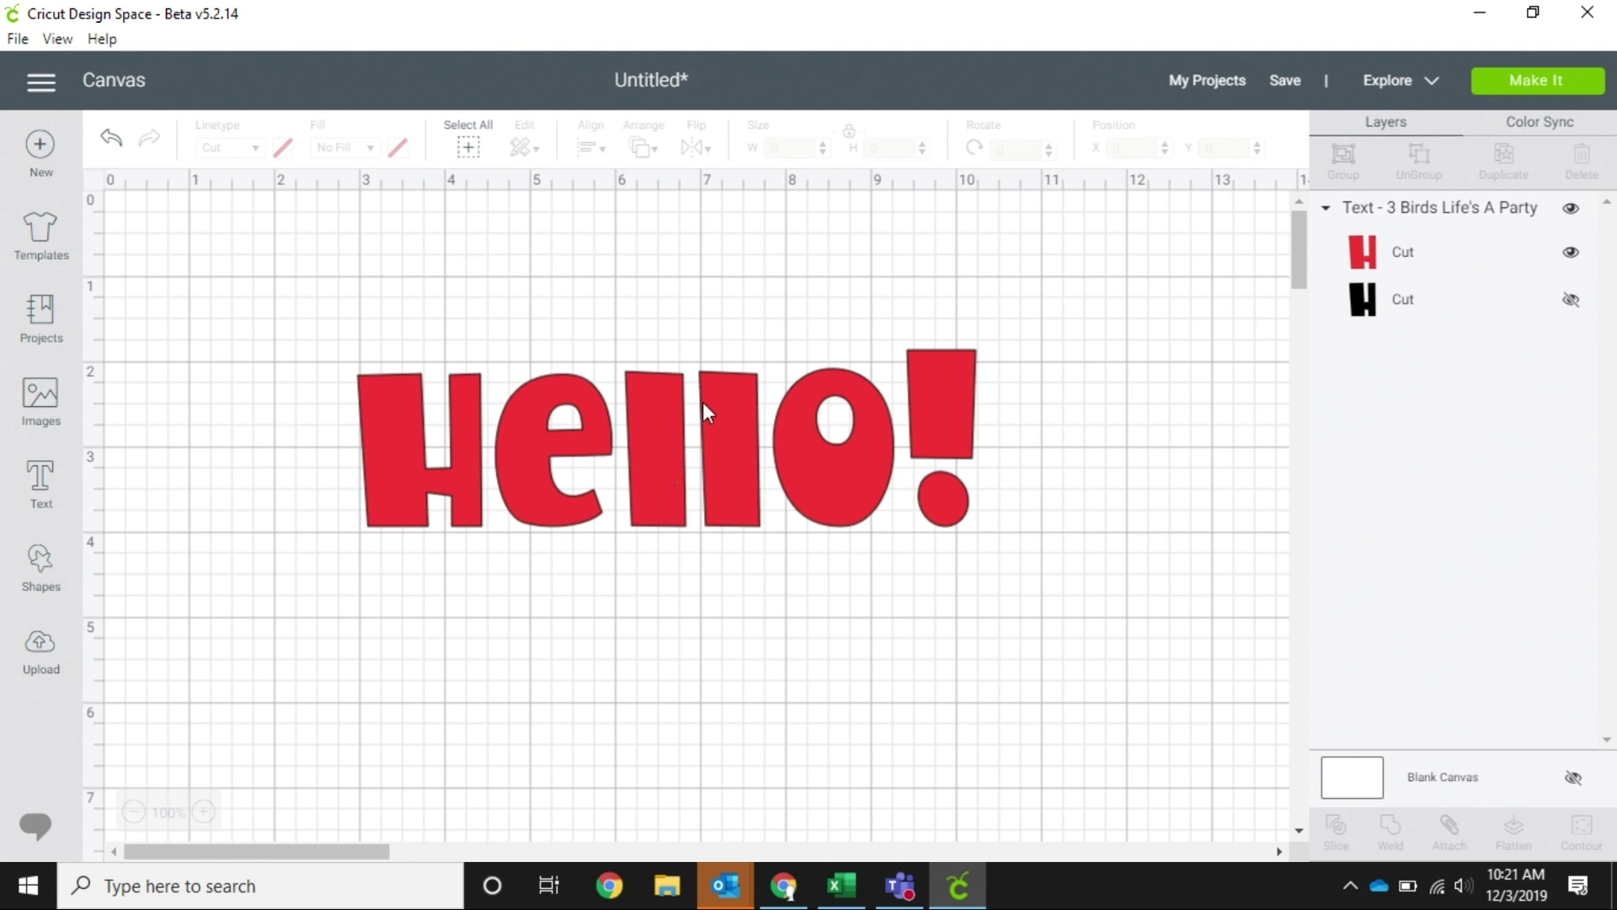
left_click(684, 497)
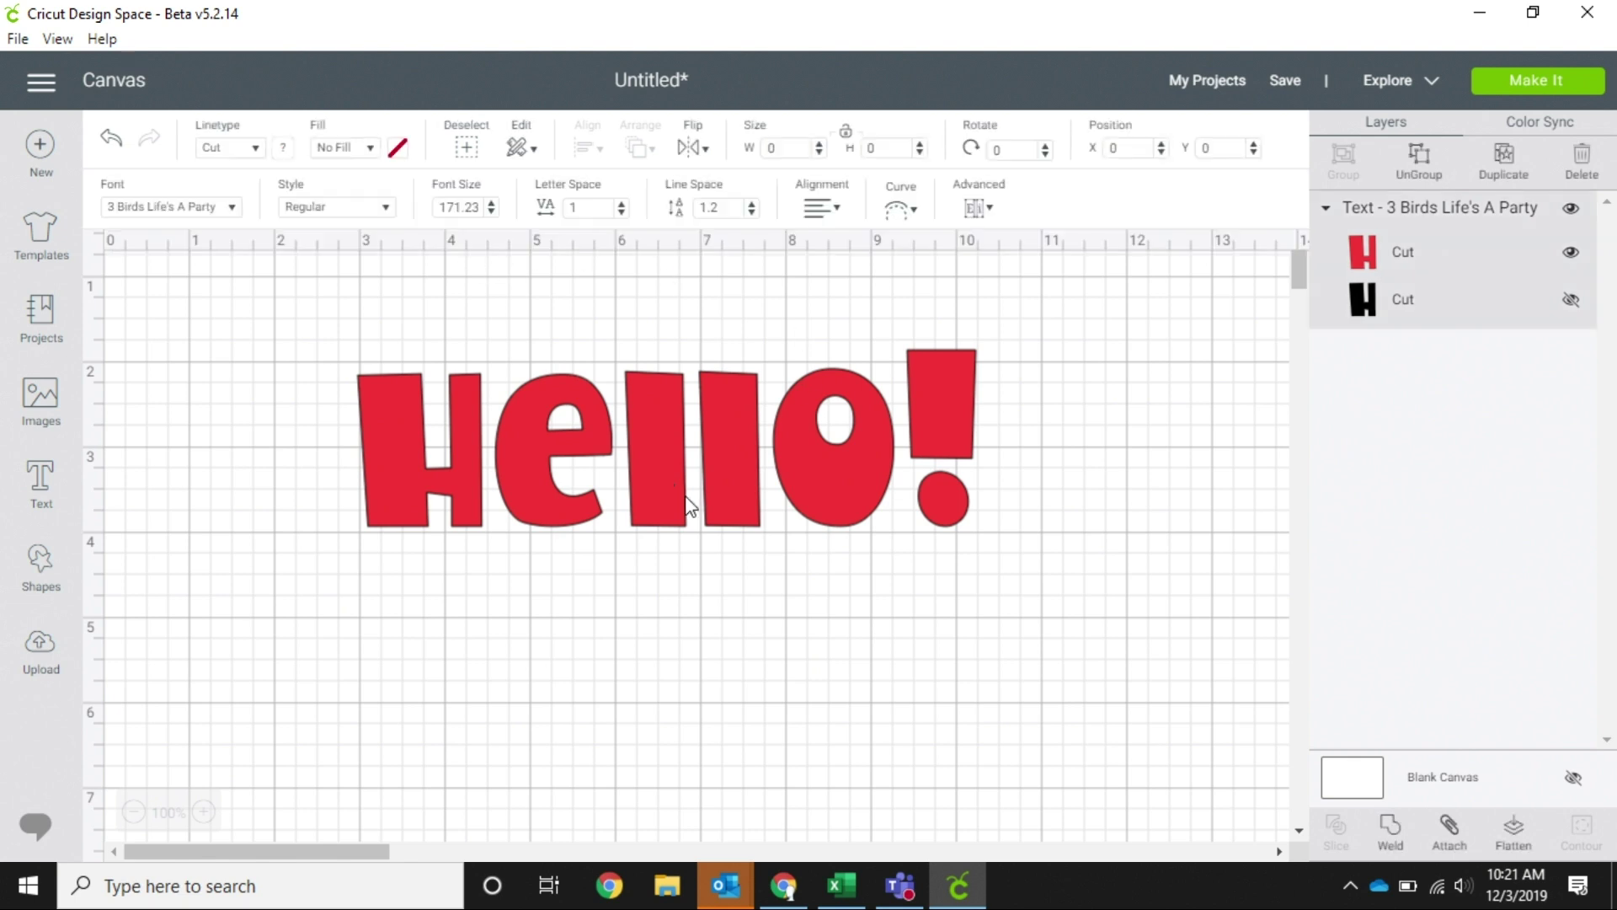
Step: Switch Hello! to the Writing style and set its letter spacing to 3
left_click(388, 209)
left_click(362, 394)
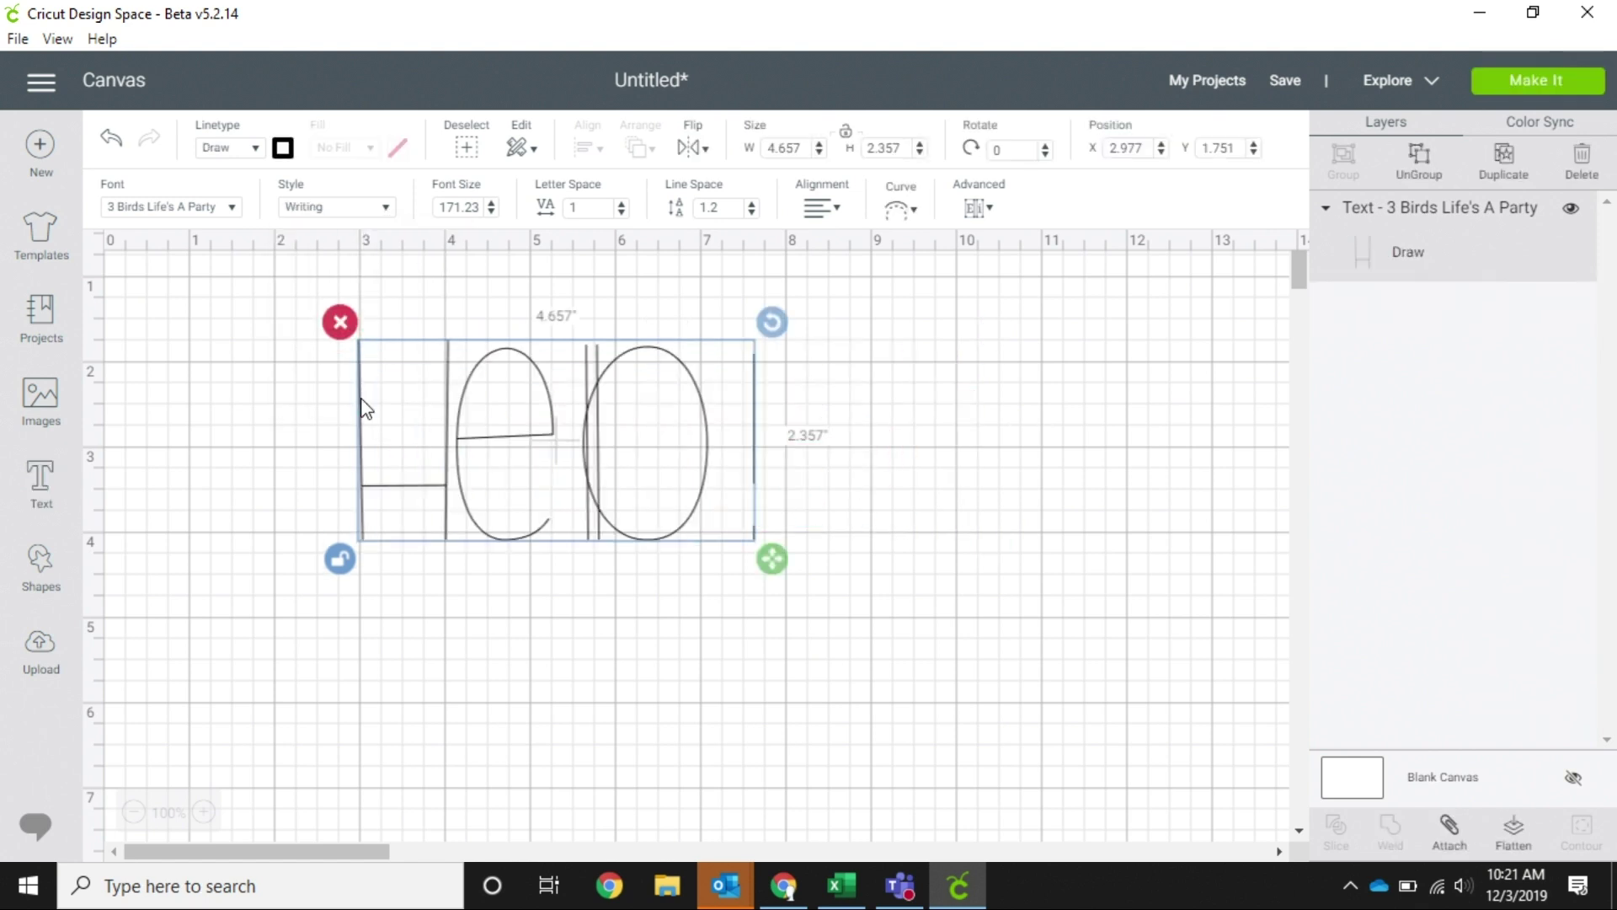
left_click(589, 214)
type("3")
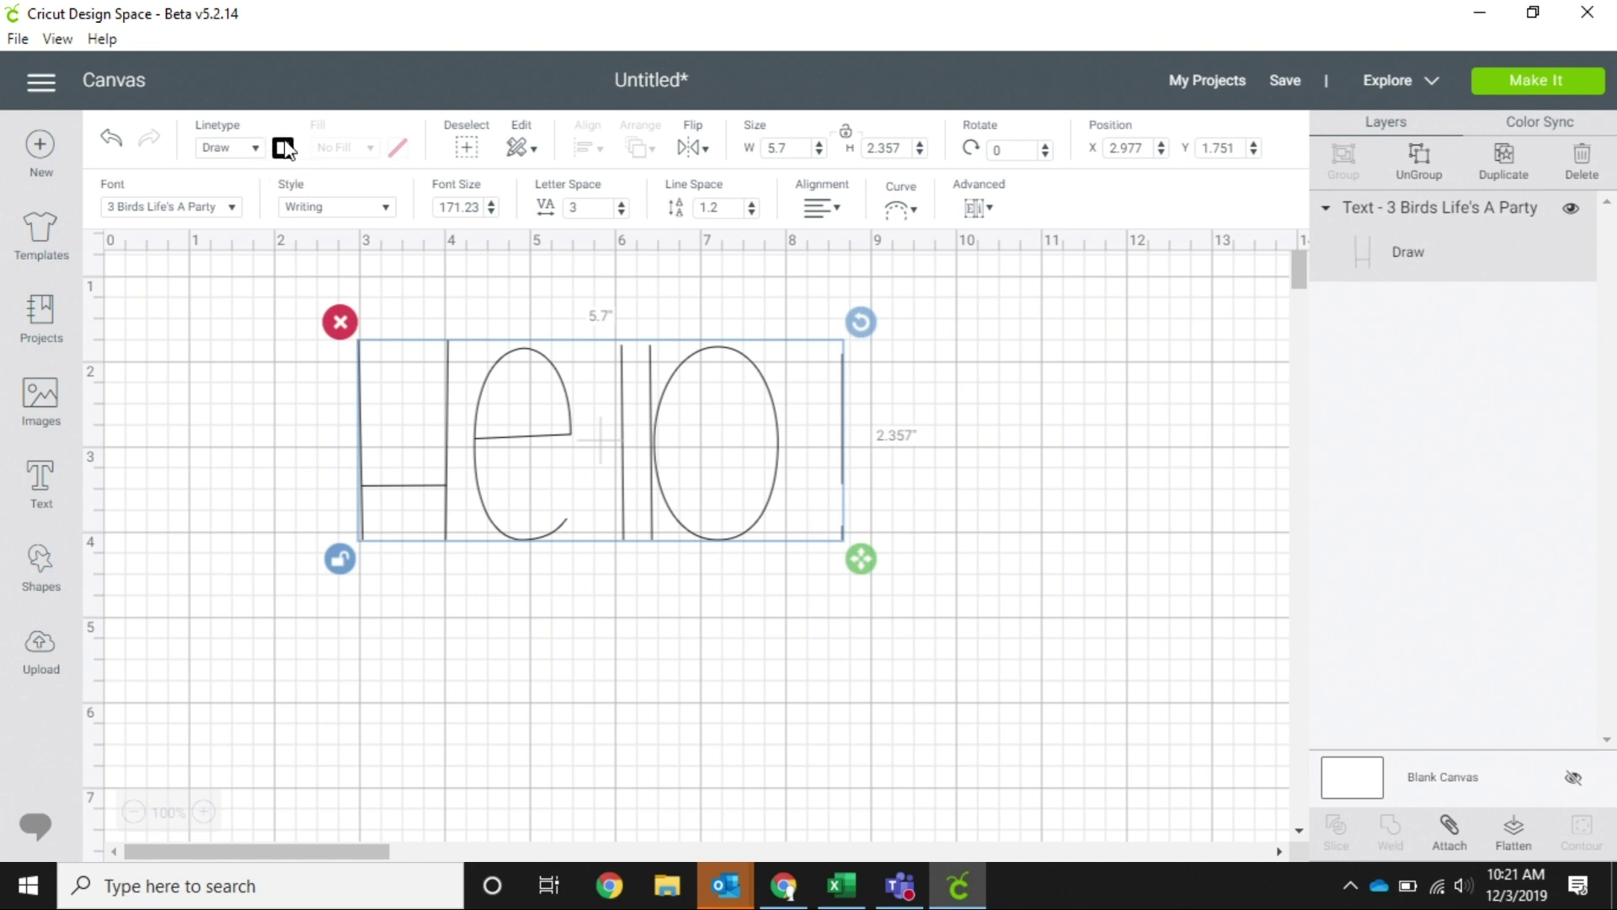
Step: Make Hello! draw with a green Fine Point (0.4mm) pen
left_click(283, 148)
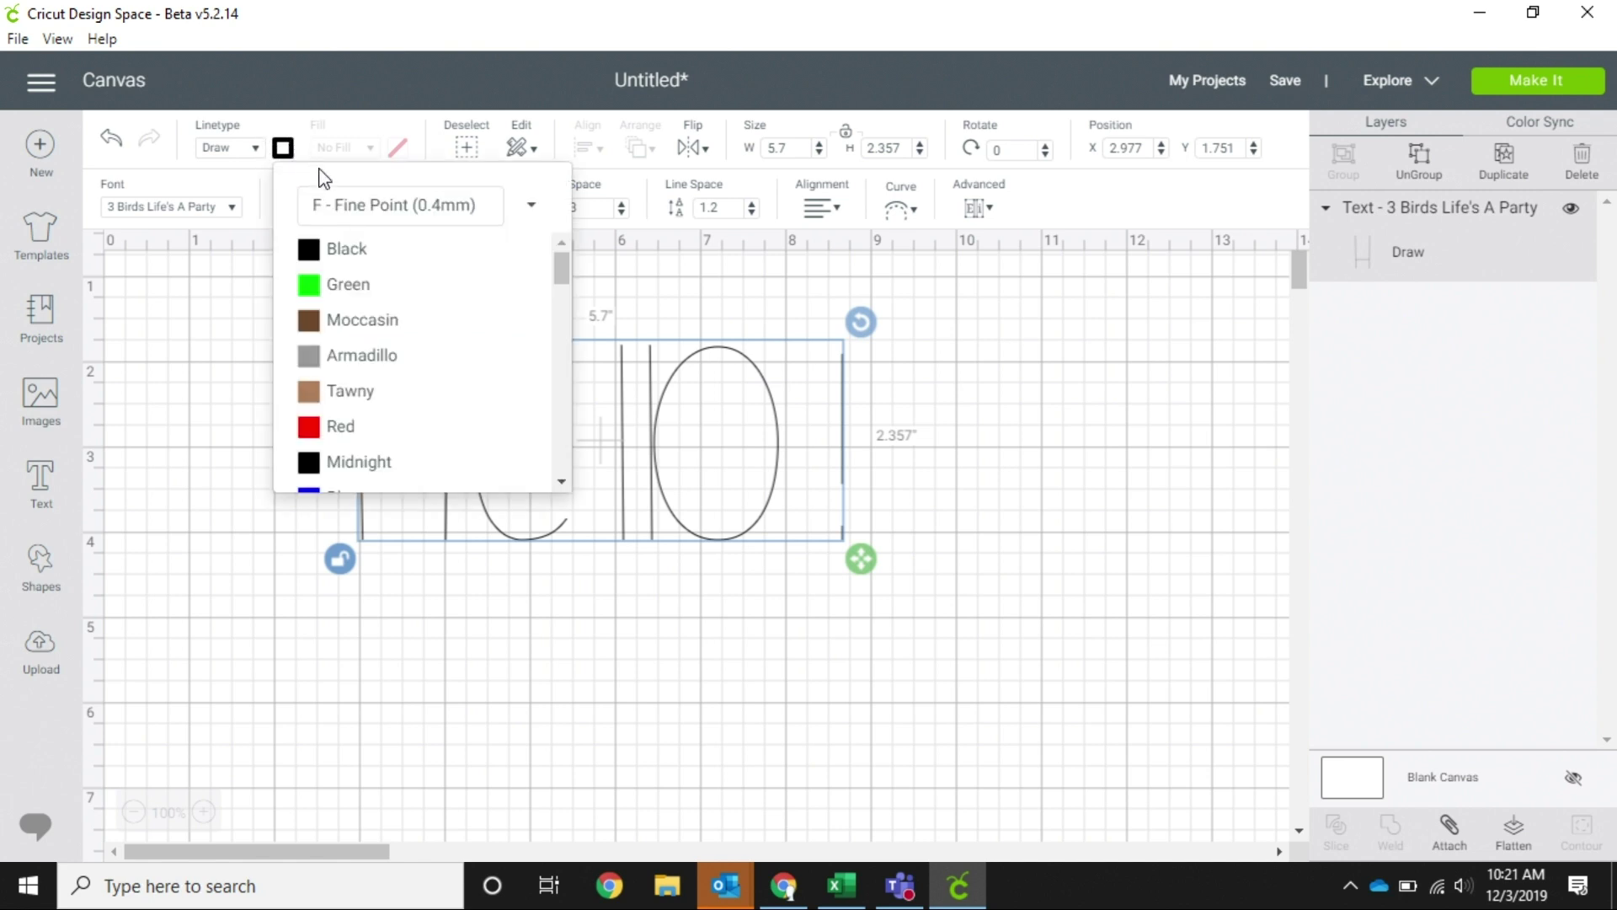
left_click(531, 209)
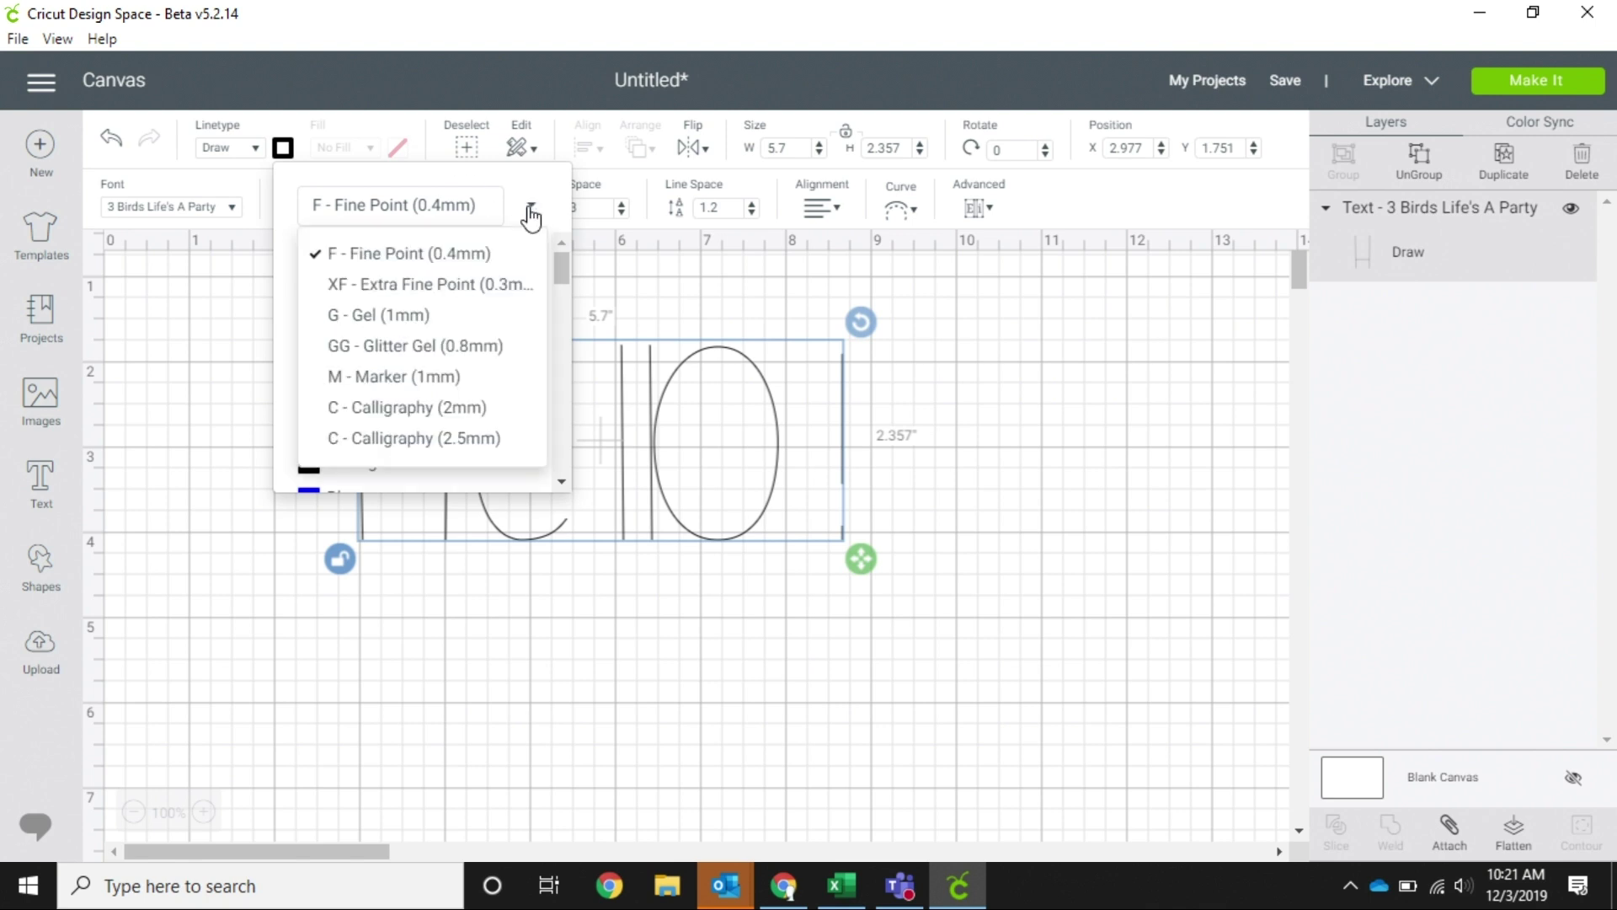
left_click(531, 210)
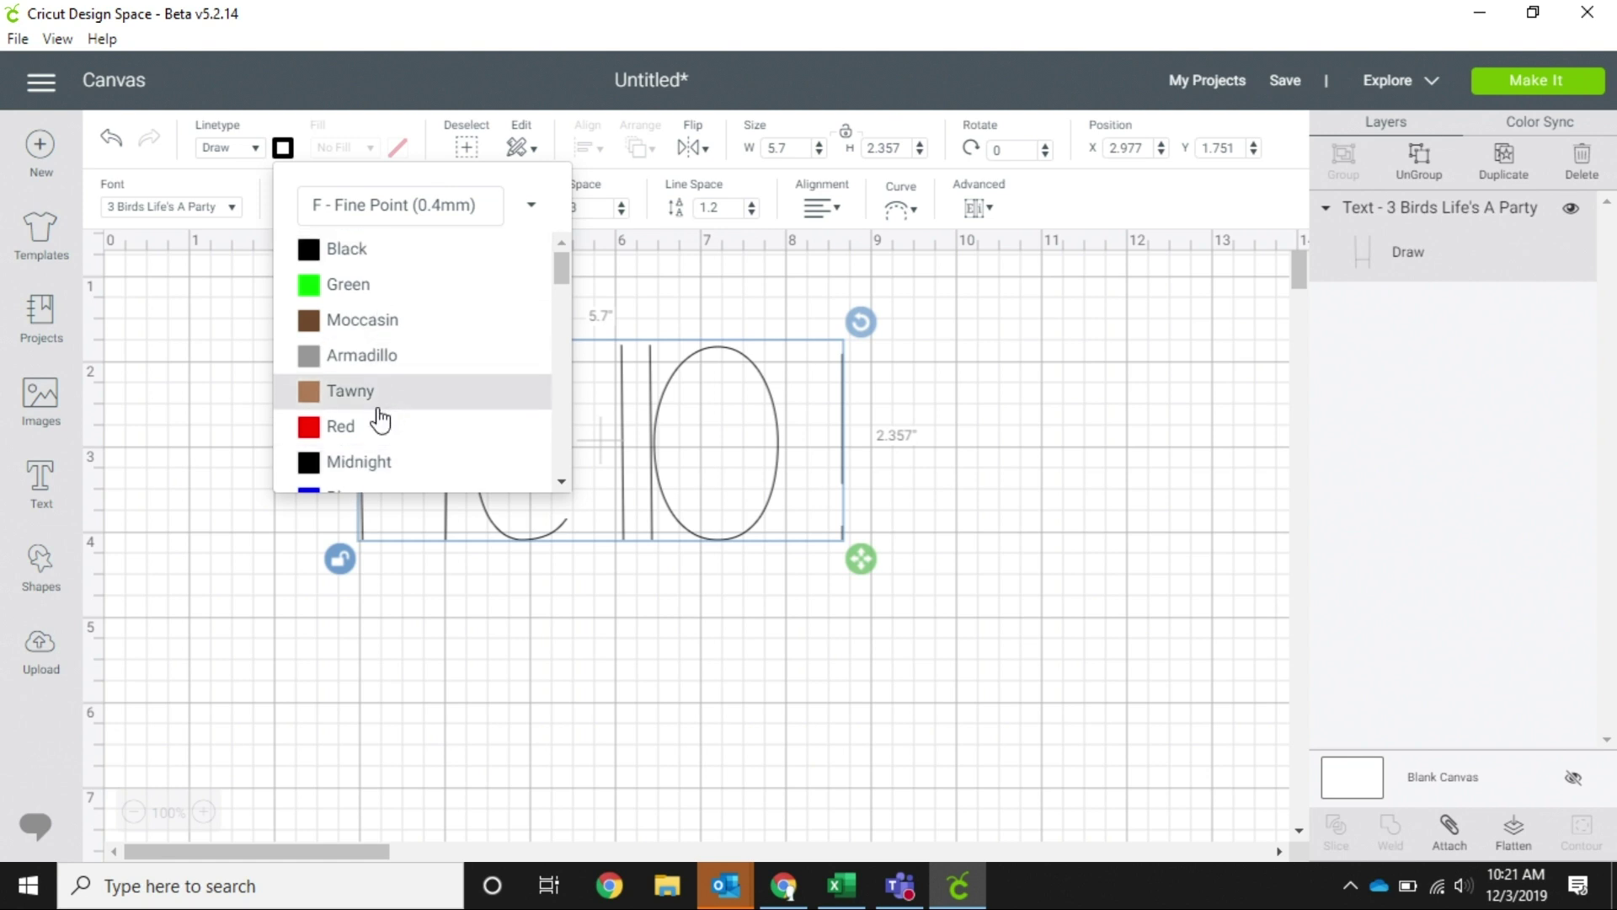
left_click(356, 298)
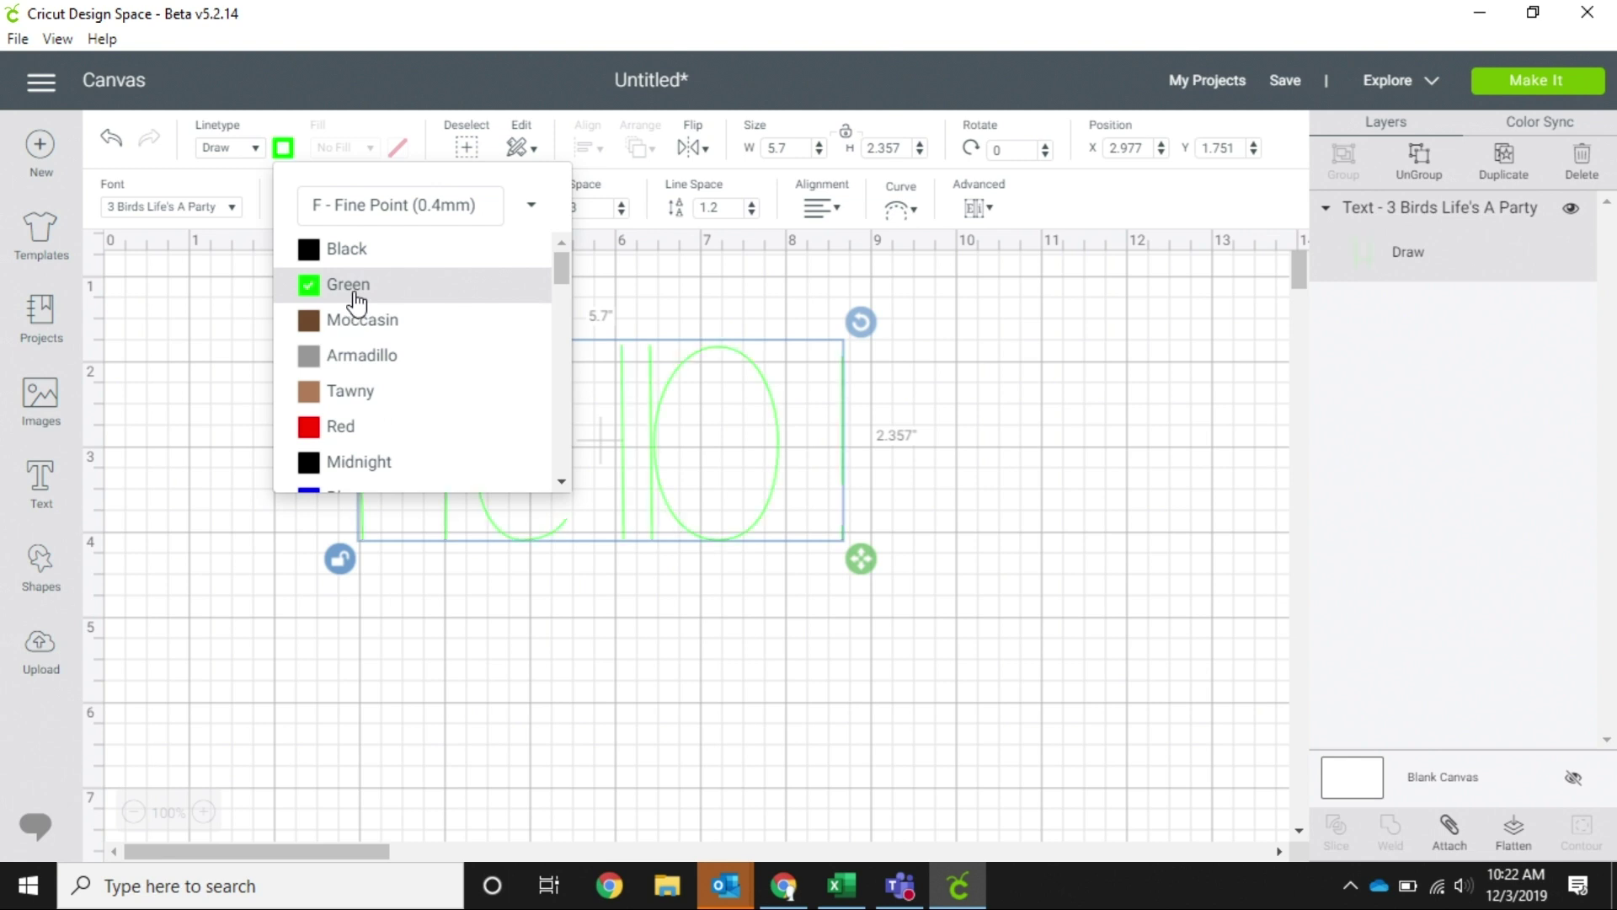
left_click(959, 392)
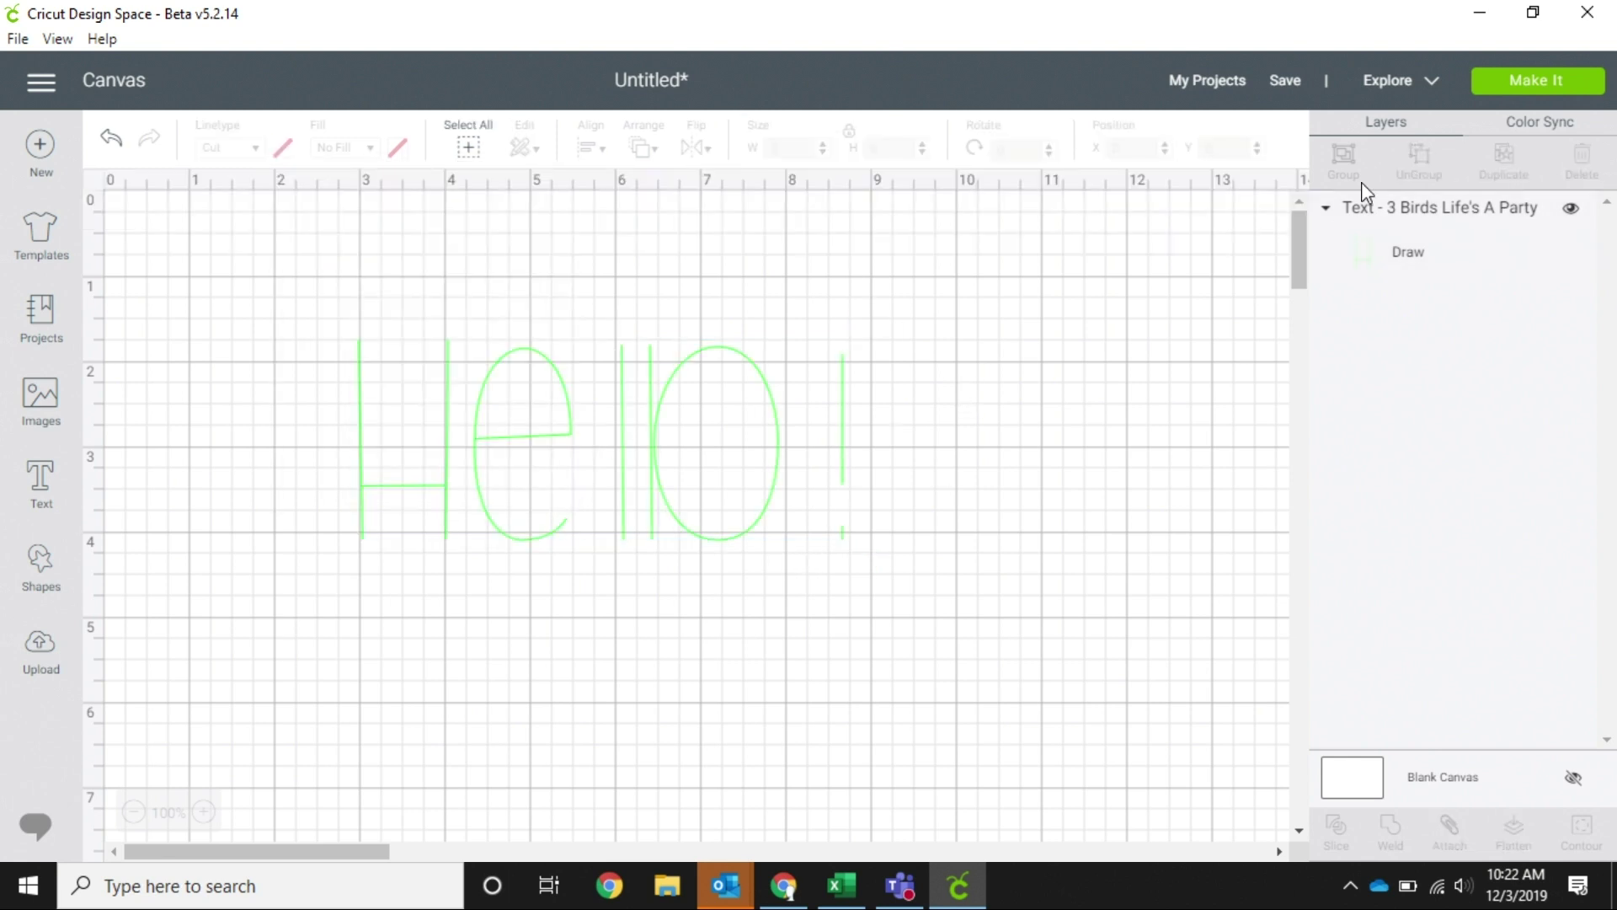
left_click(1560, 87)
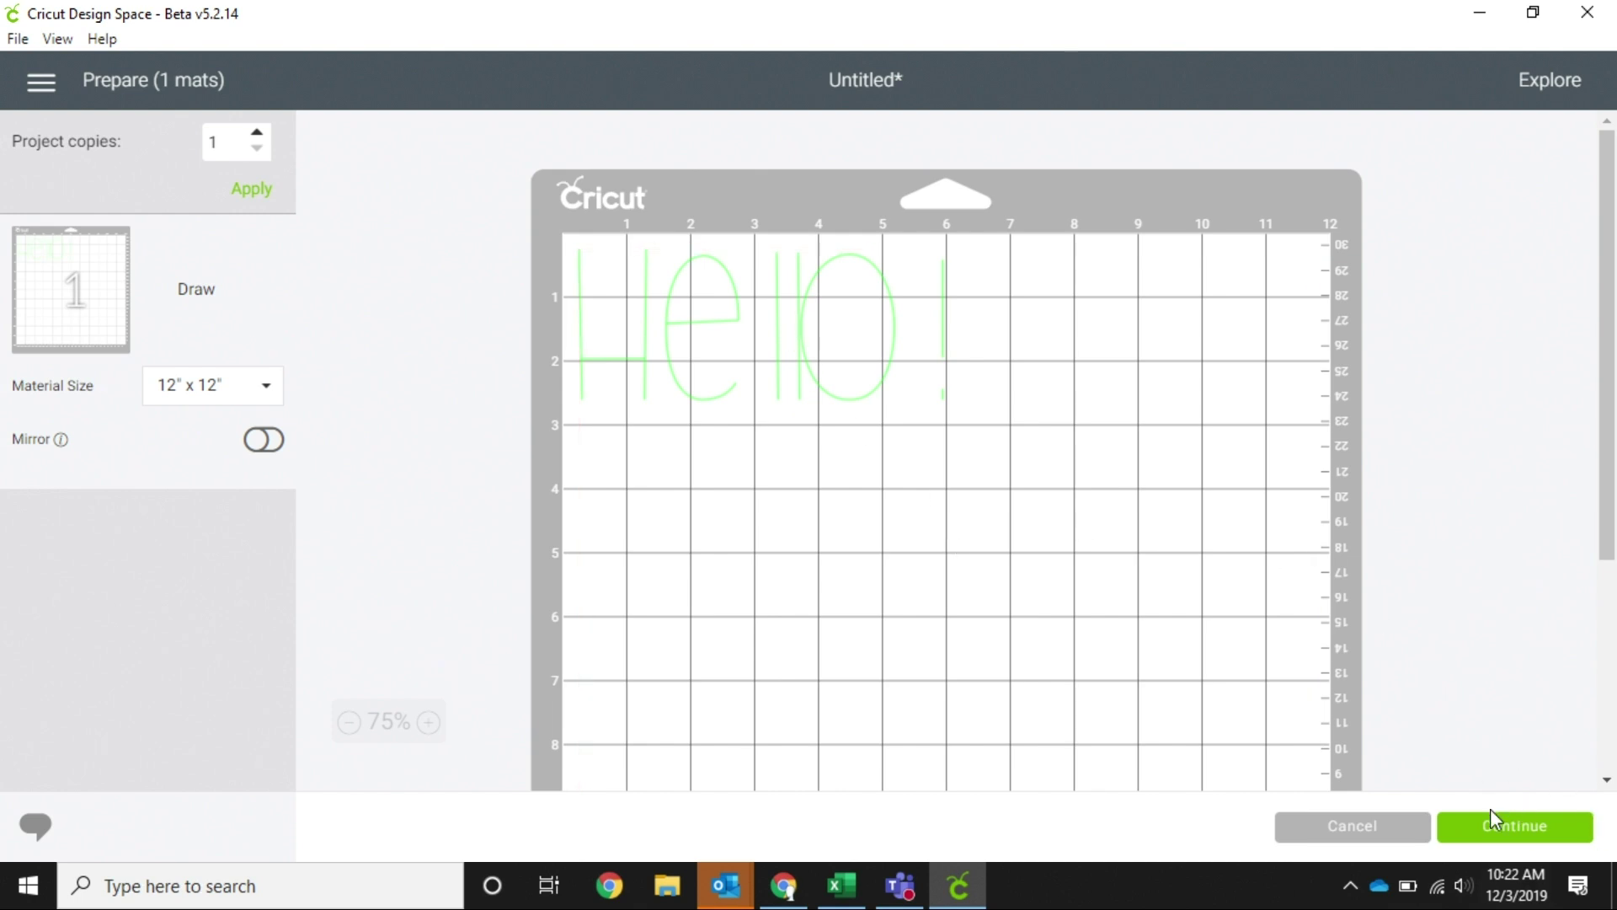
left_click(1527, 834)
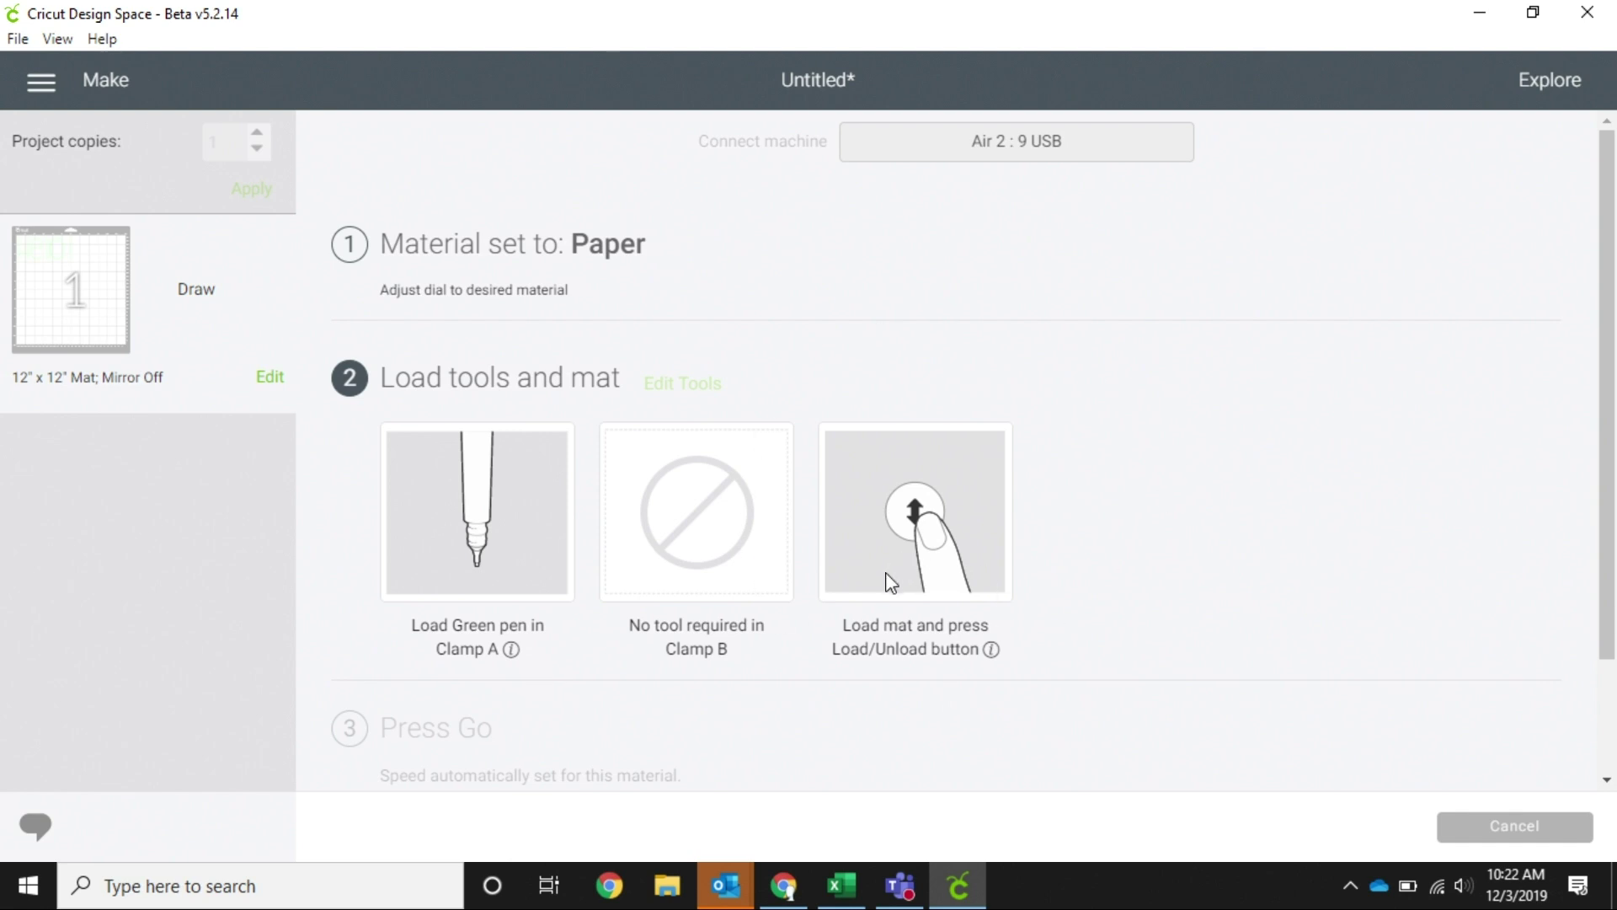
left_click(1503, 829)
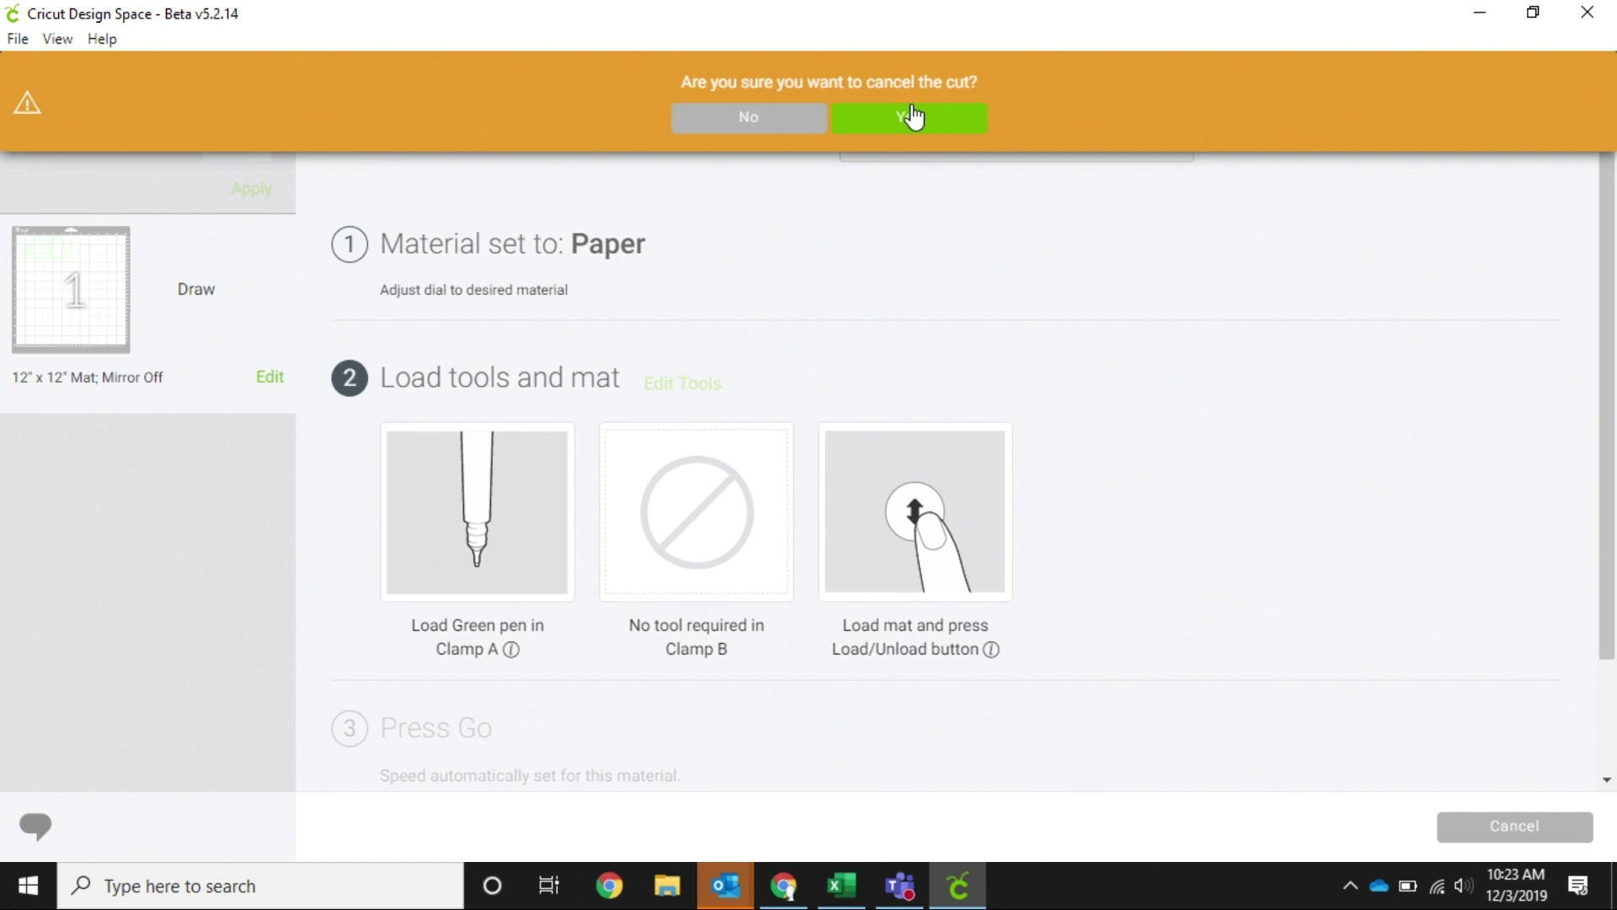
left_click(913, 117)
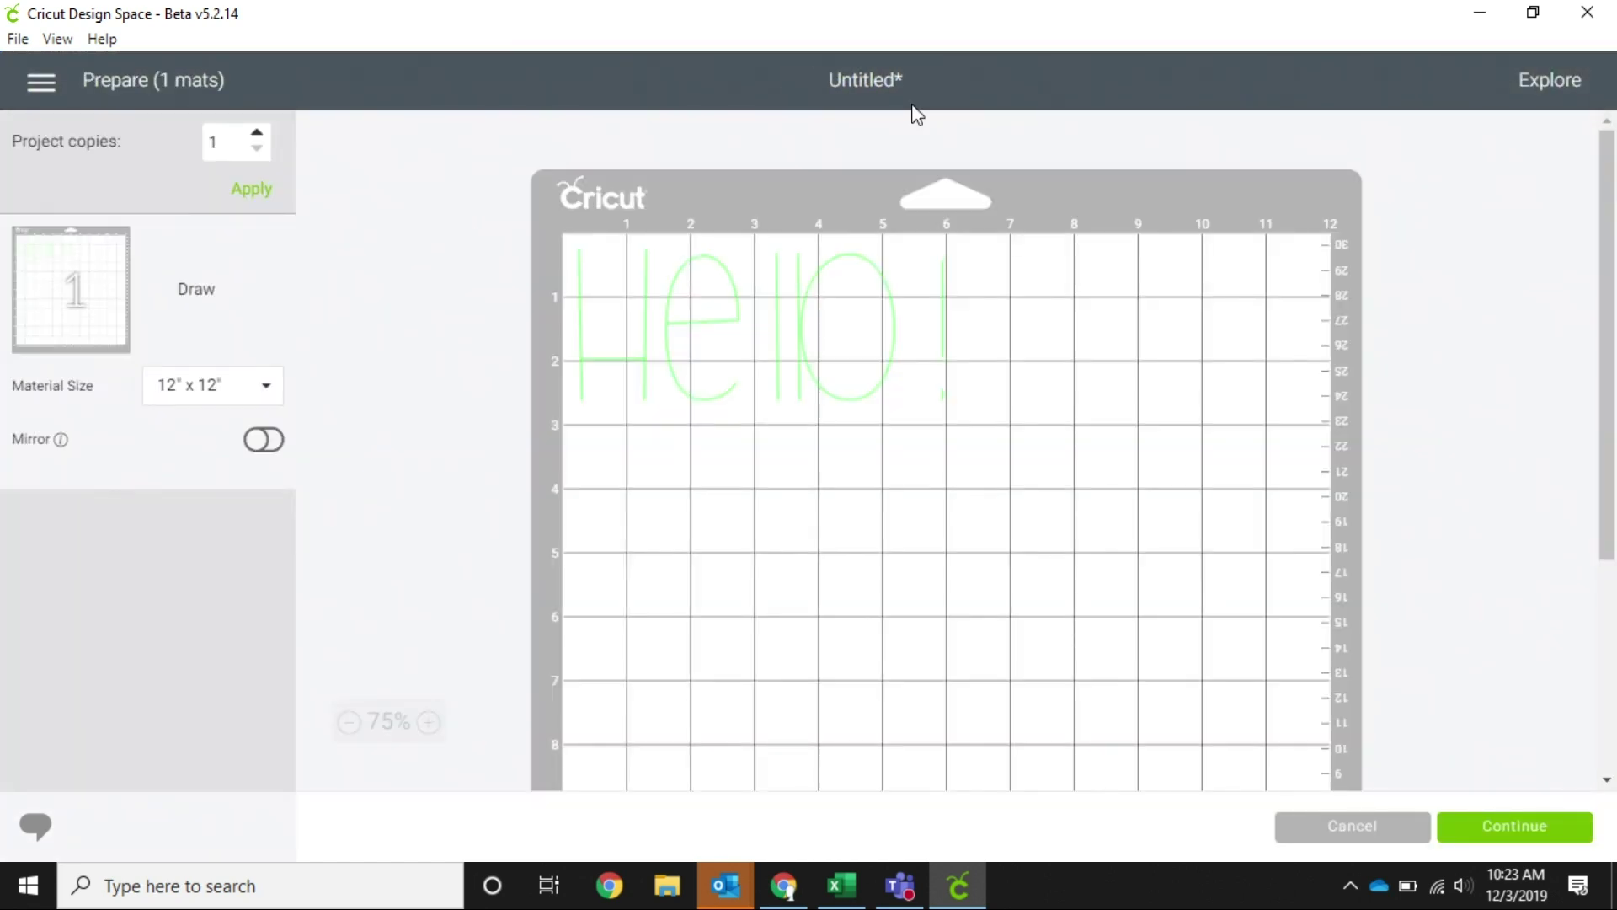
left_click(1342, 828)
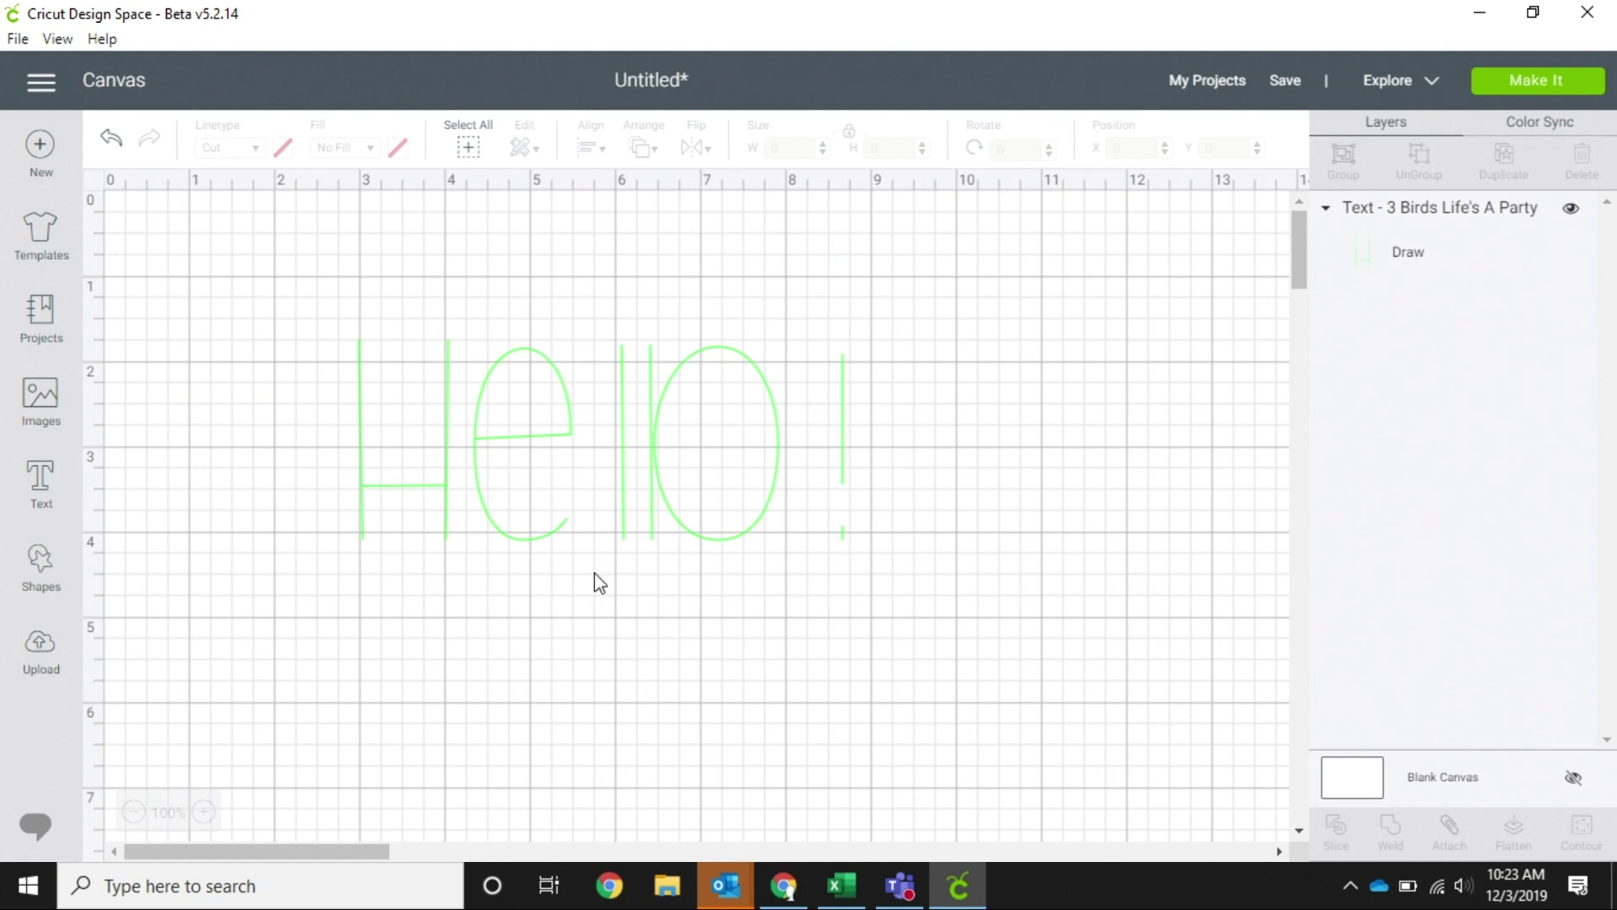
Step: Set the Hello! text to the Regular style
left_click(532, 513)
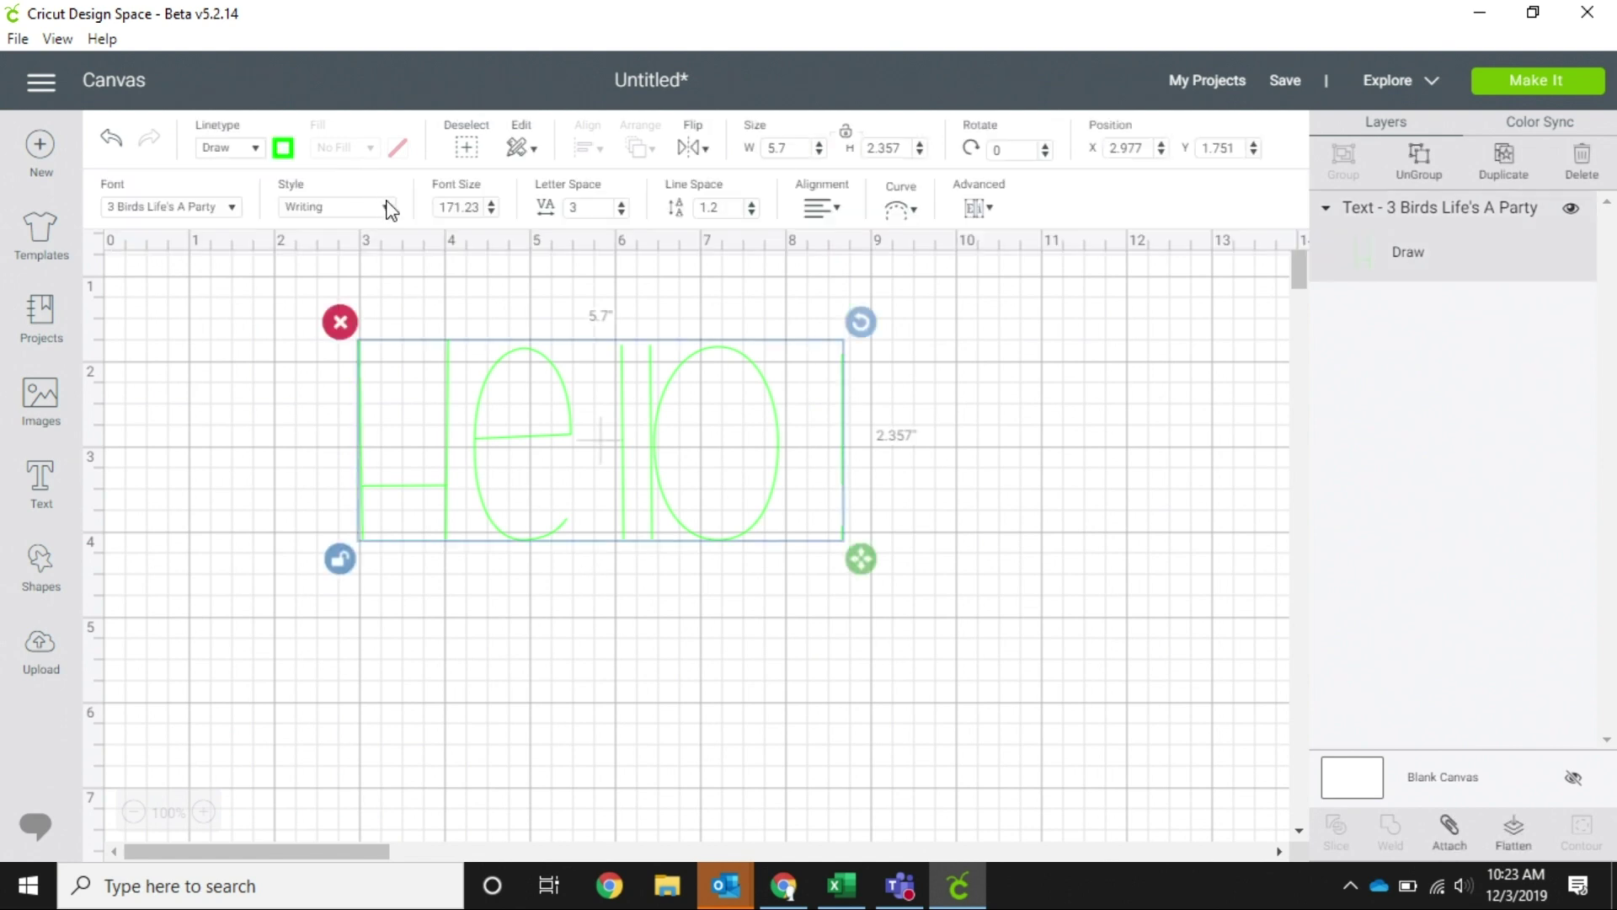
left_click(385, 205)
left_click(357, 240)
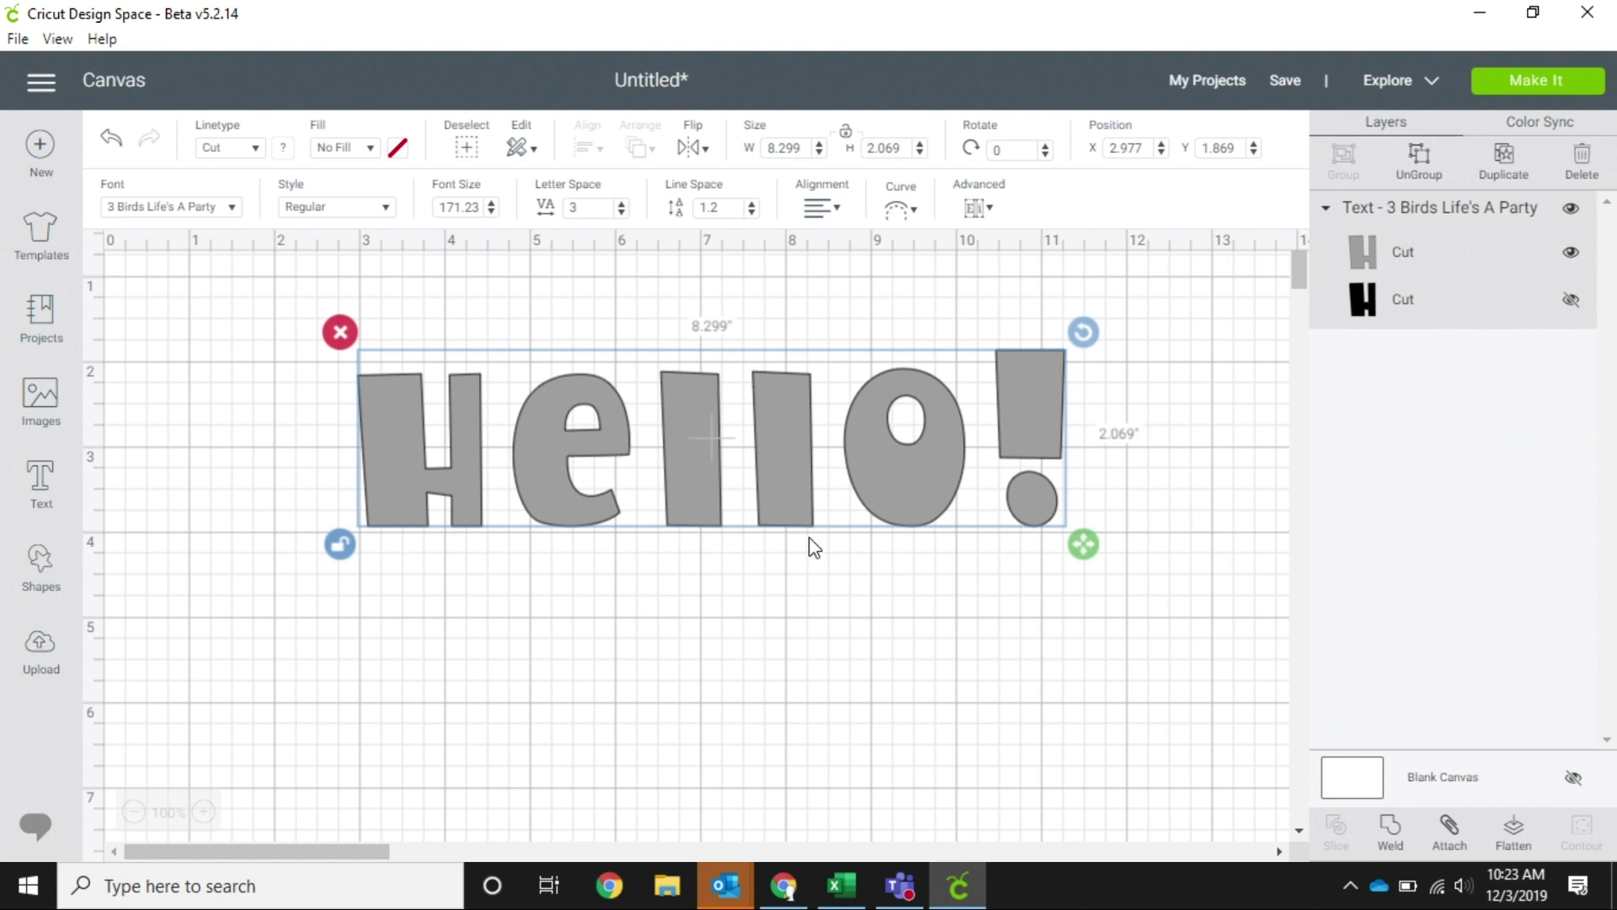
Step: Edit the text to read Hello on one line and Friend below, dropping the '!'
double_click(614, 519)
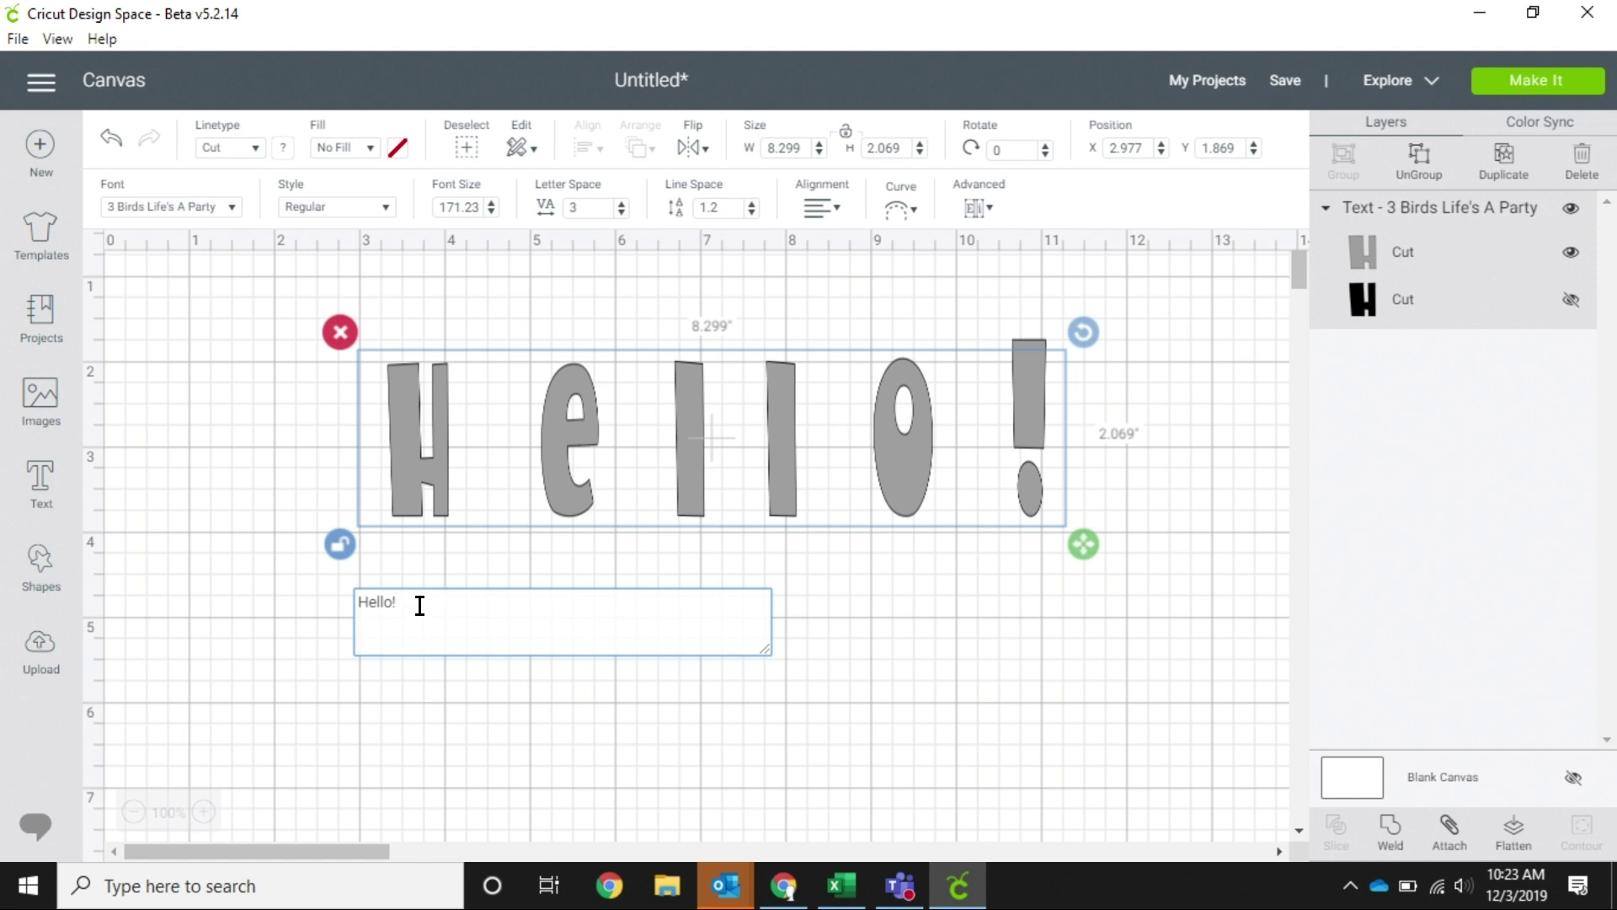
key("BackSpace")
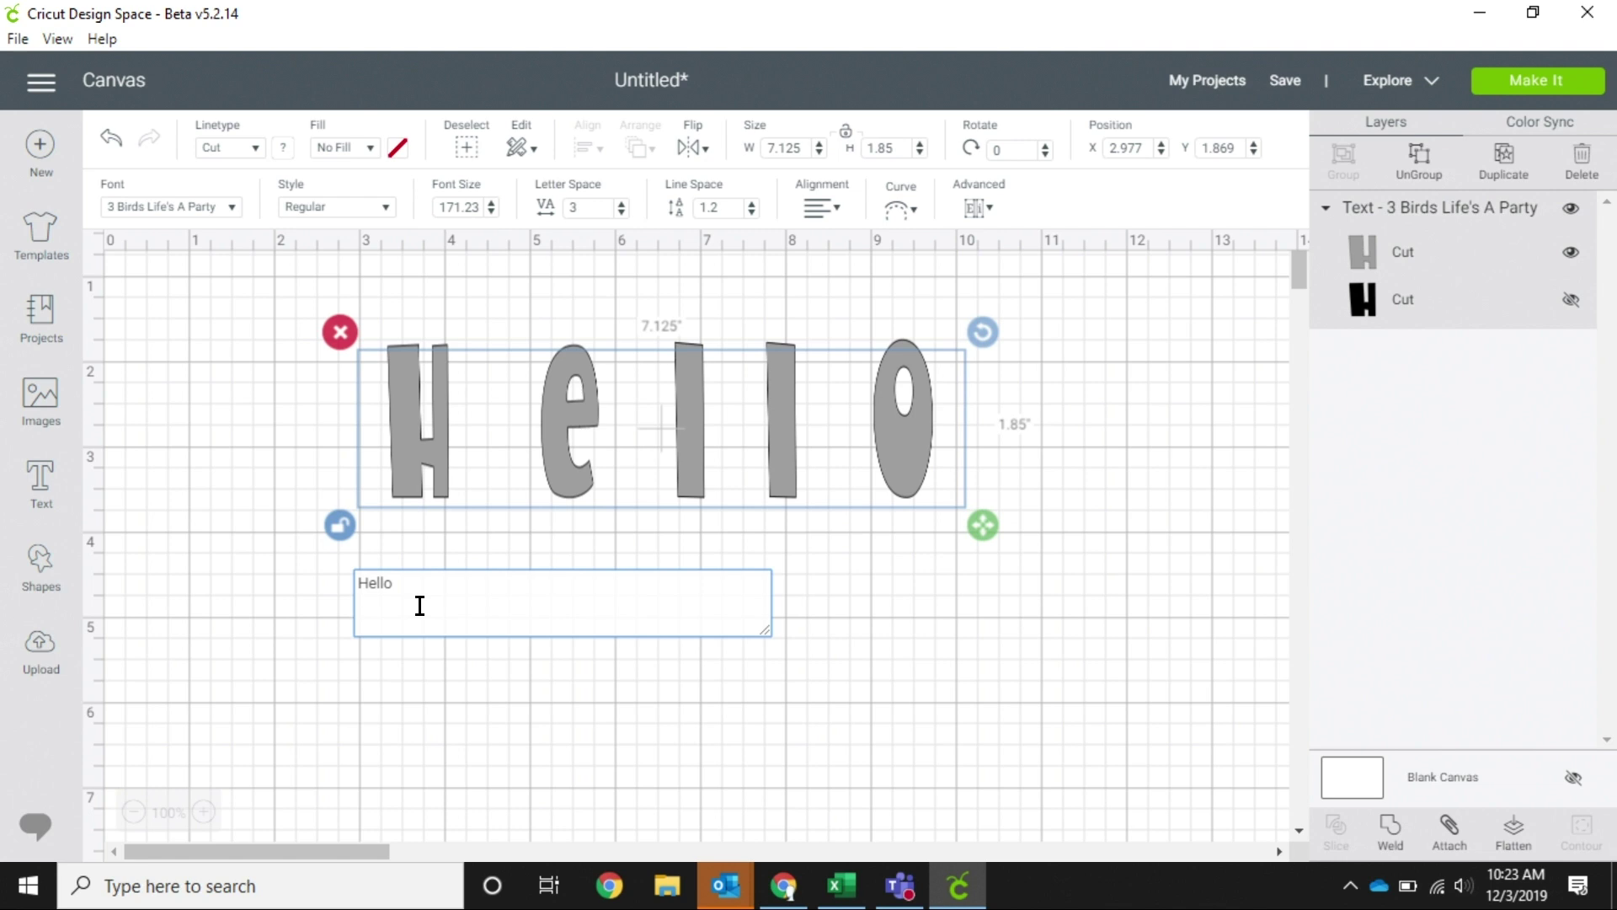
key("Return")
type("Friend")
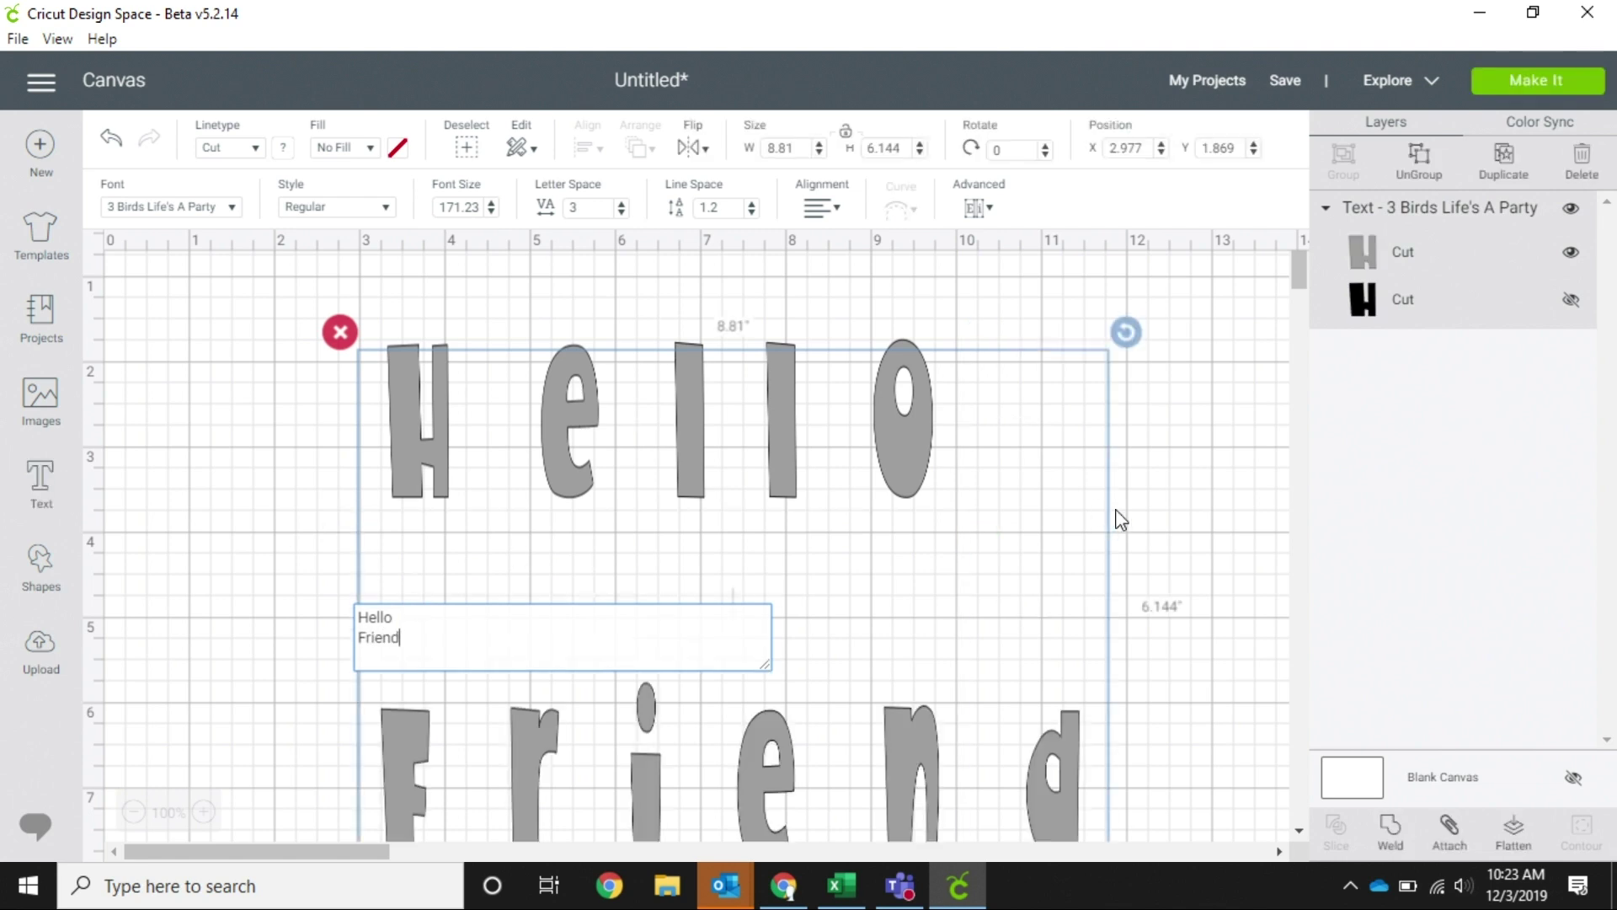
left_click(1206, 518)
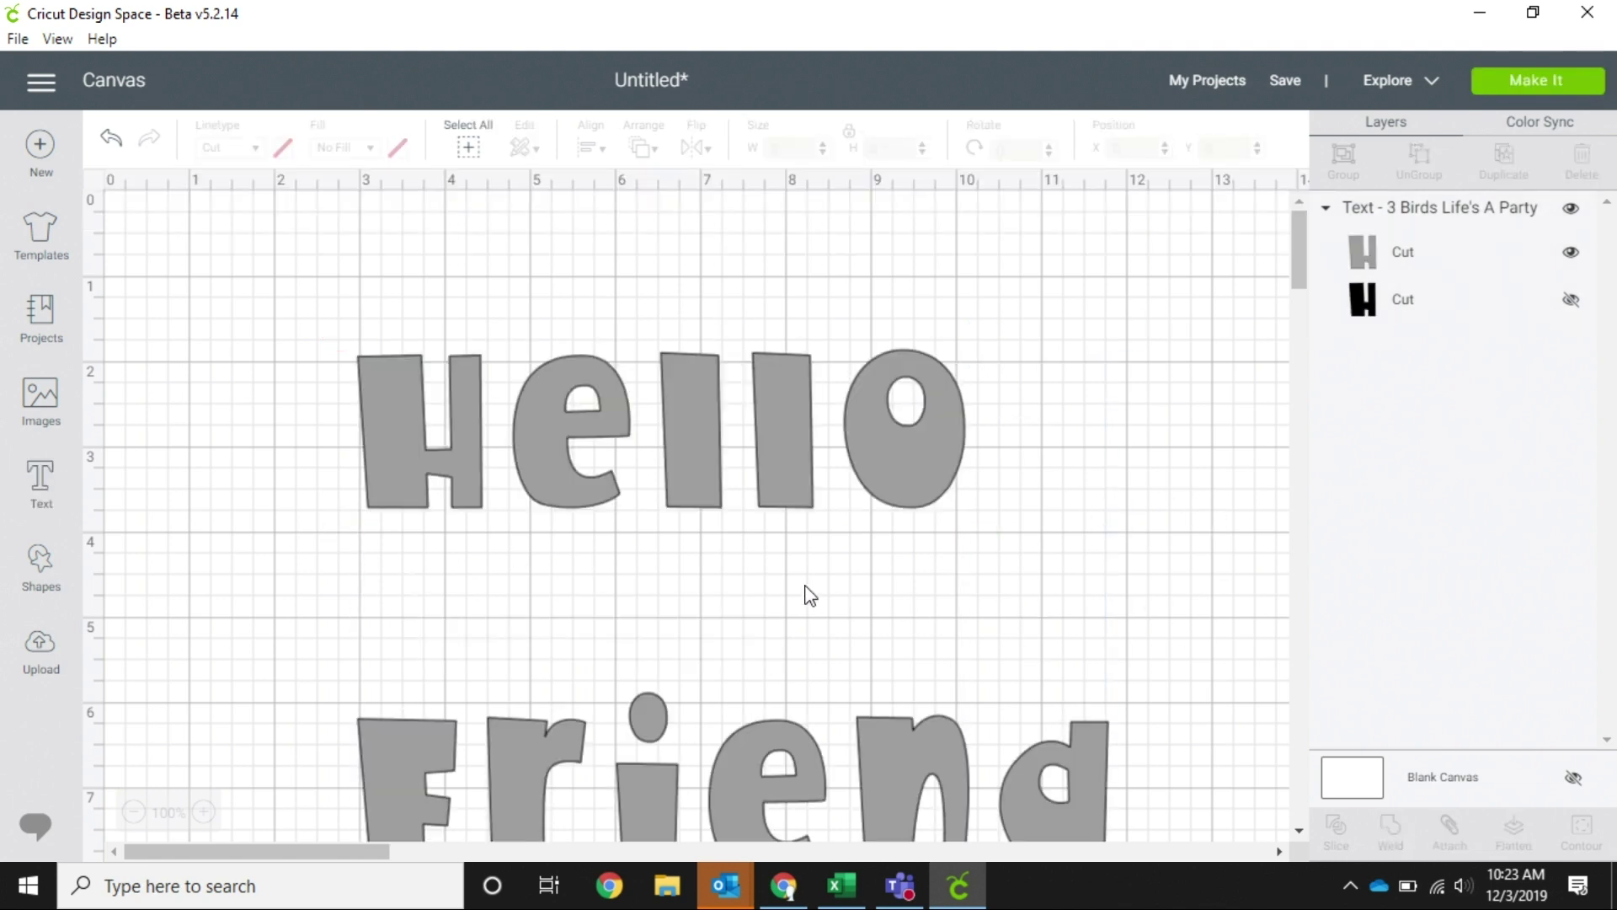
Step: Set line spacing to -4 and place the Hello Friend block near the top-left
left_click_drag(706, 471, 625, 361)
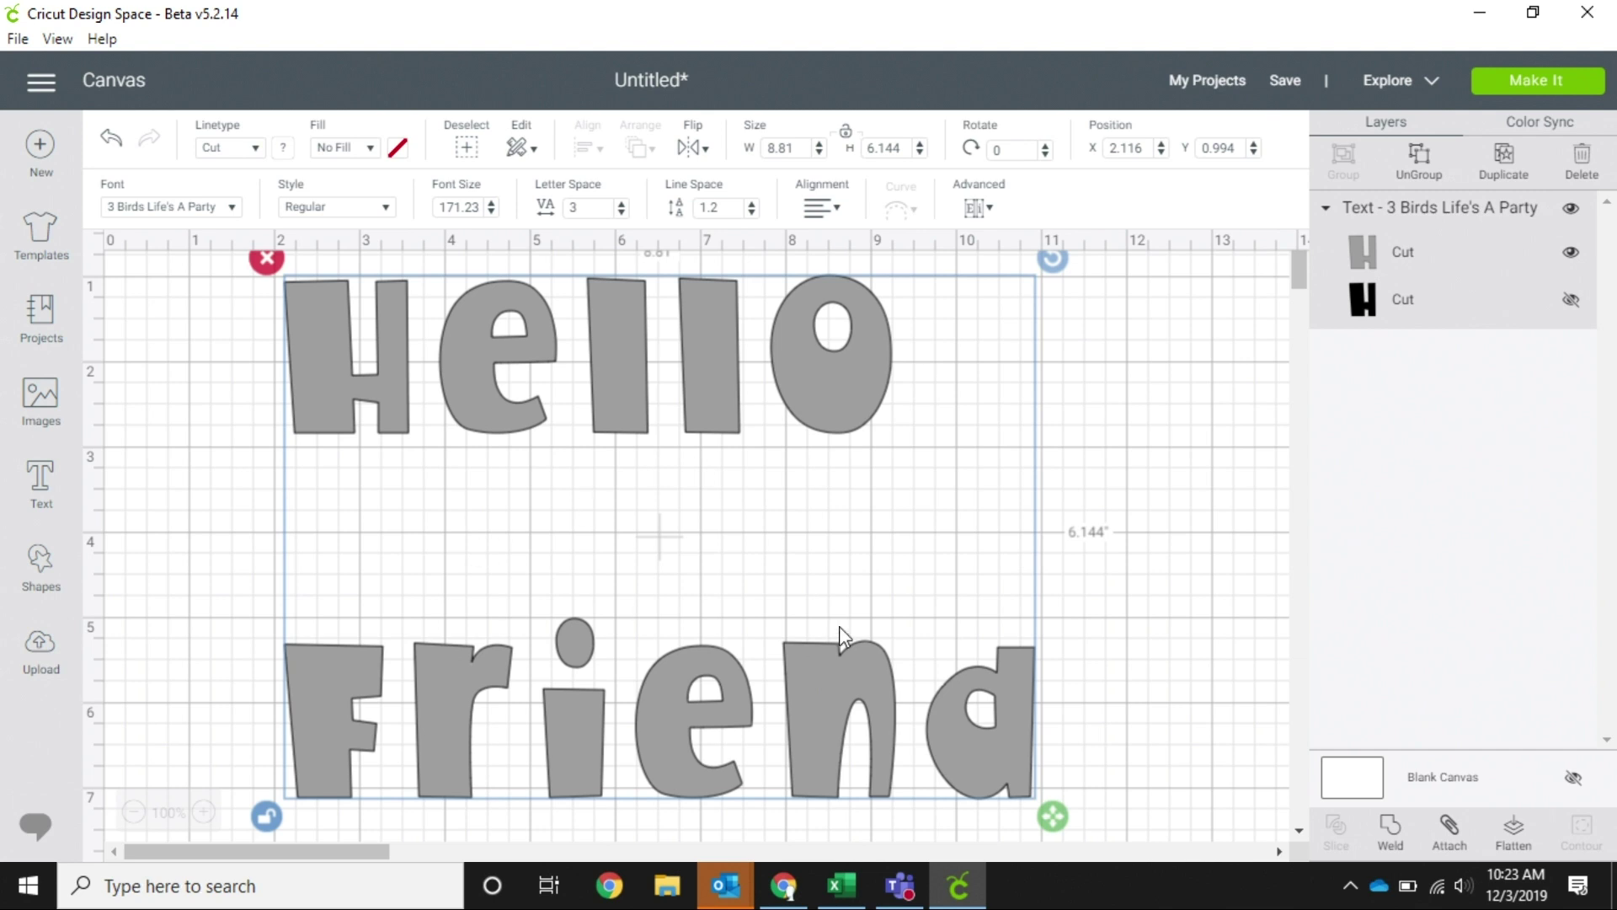
left_click(752, 204)
left_click(752, 204)
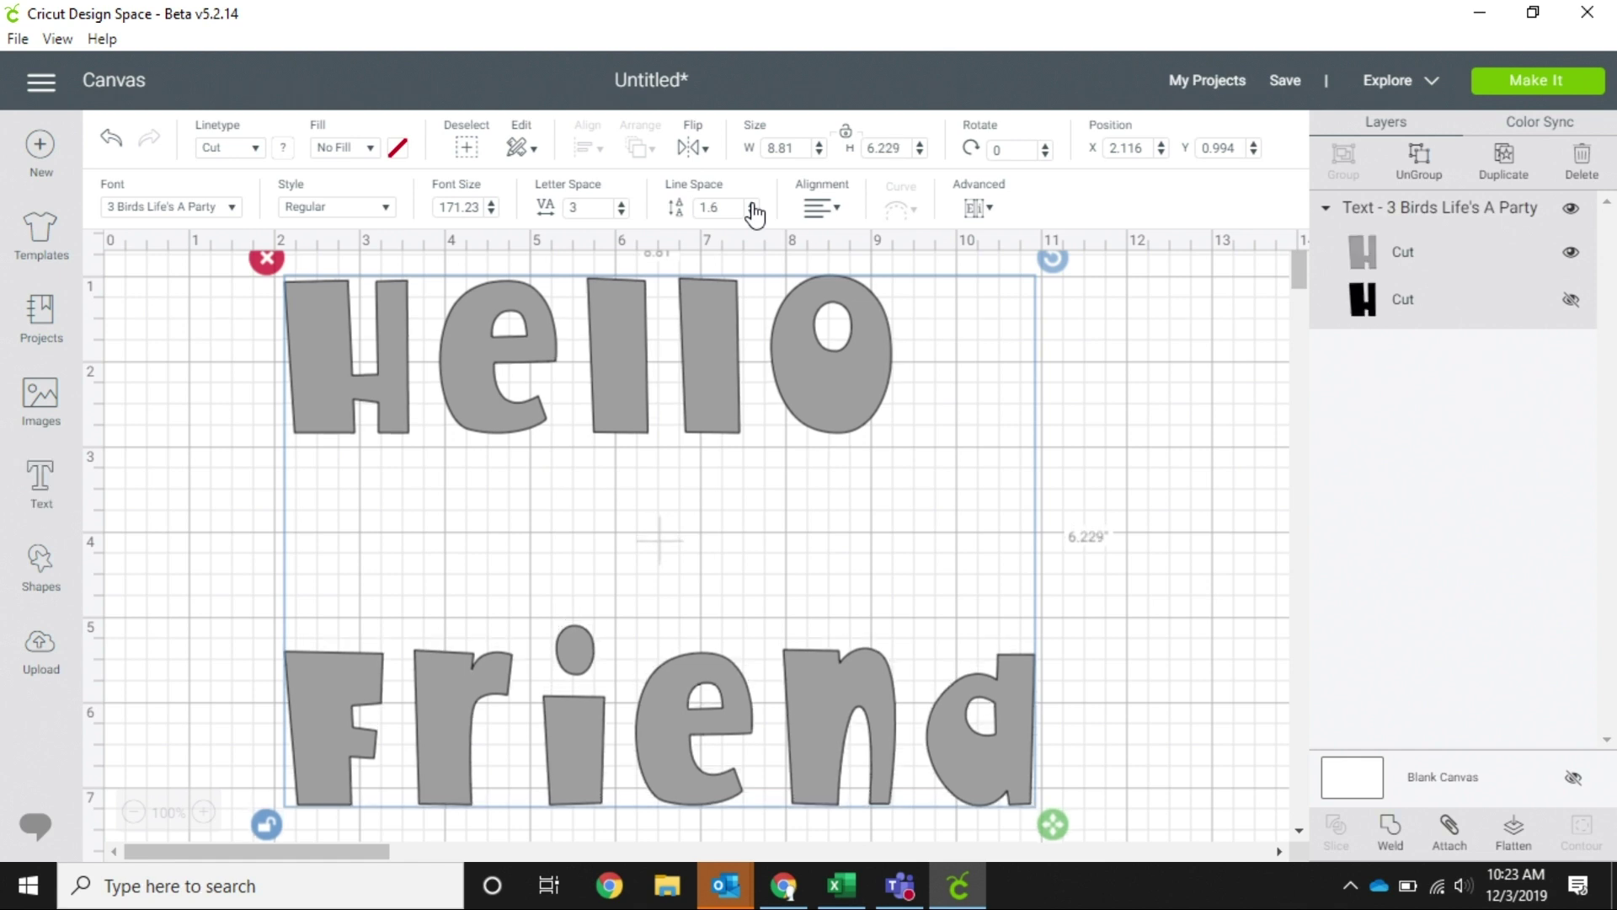
left_click(752, 212)
left_click(752, 212)
left_click(751, 211)
left_click(751, 212)
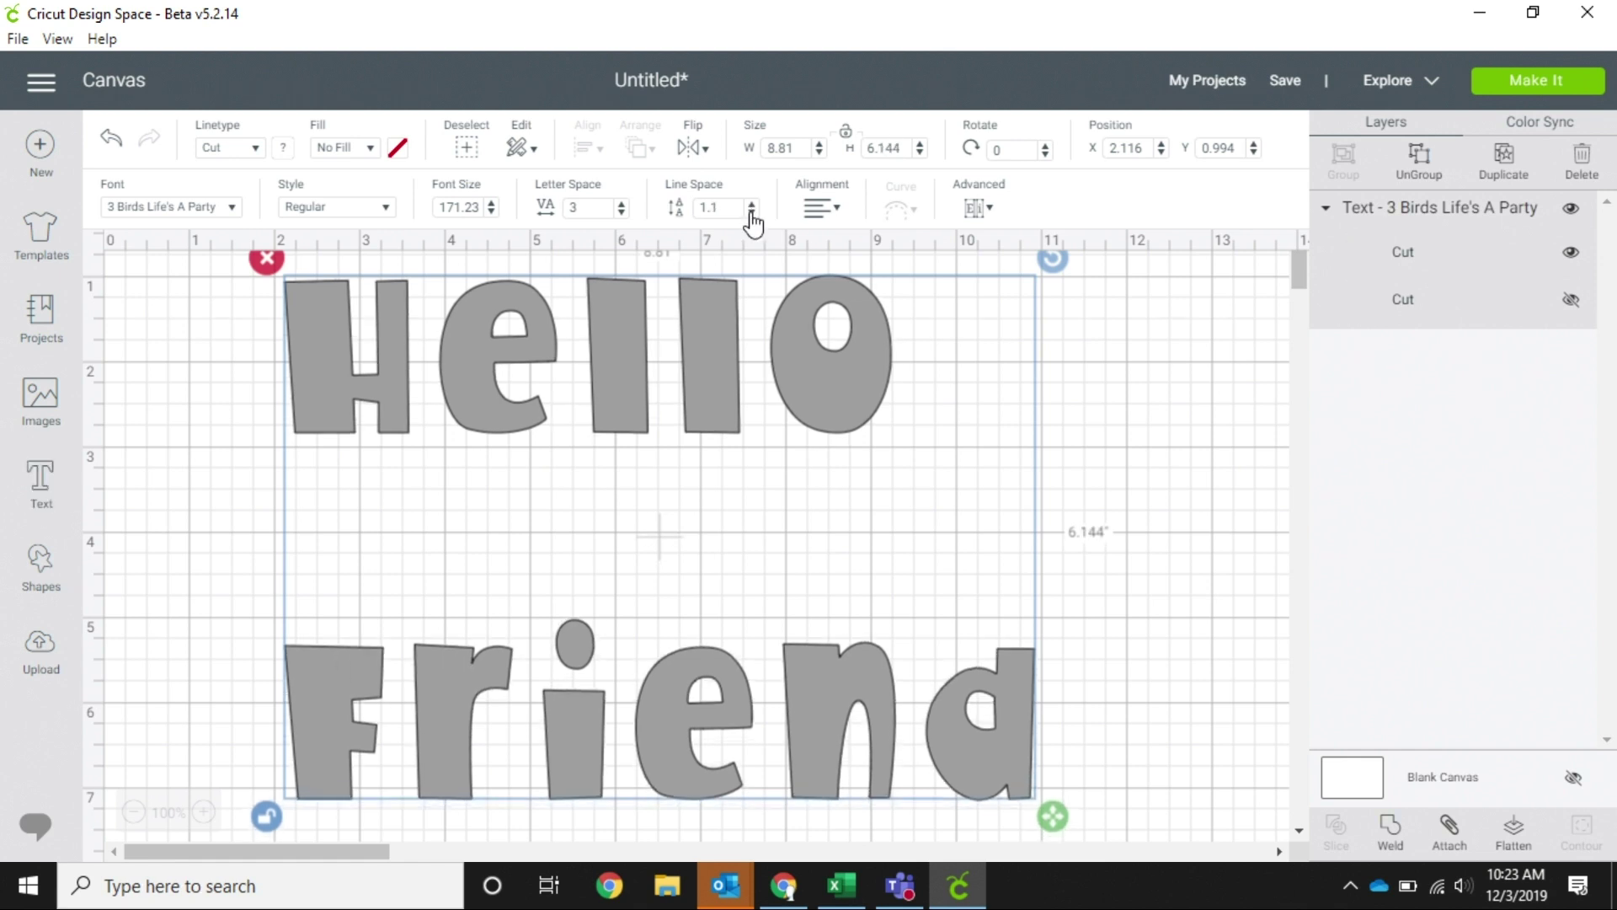
left_click(751, 212)
left_click(751, 212)
left_click(751, 212)
left_click_drag(720, 211, 657, 223)
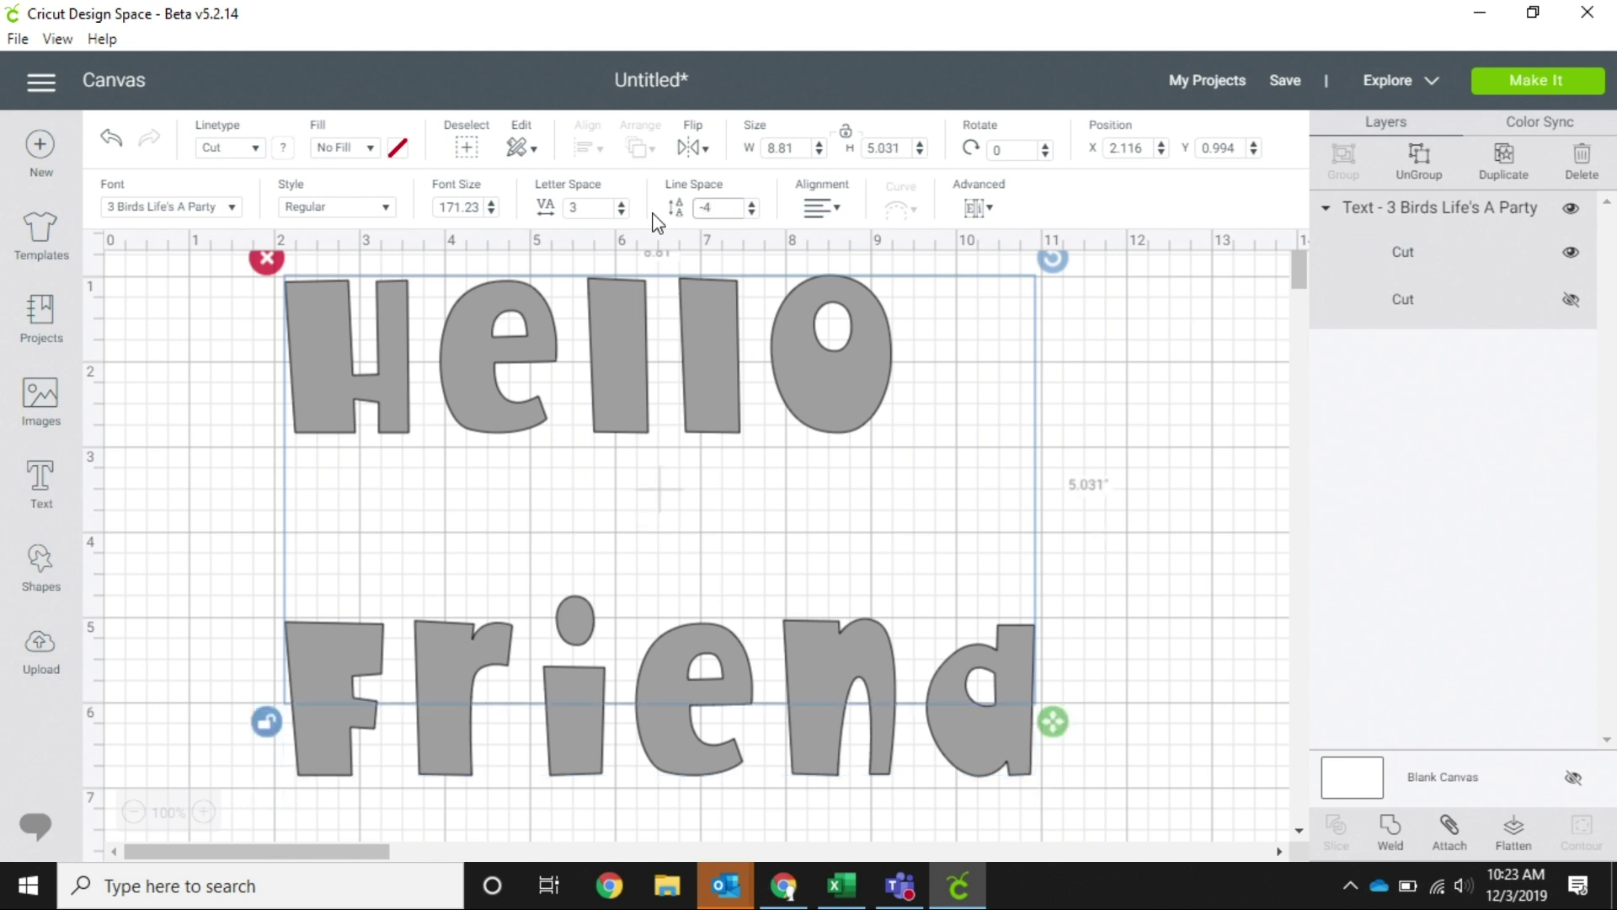
mouse_move(640, 337)
left_mouse_down()
mouse_move(635, 386)
mouse_move(657, 354)
left_mouse_up()
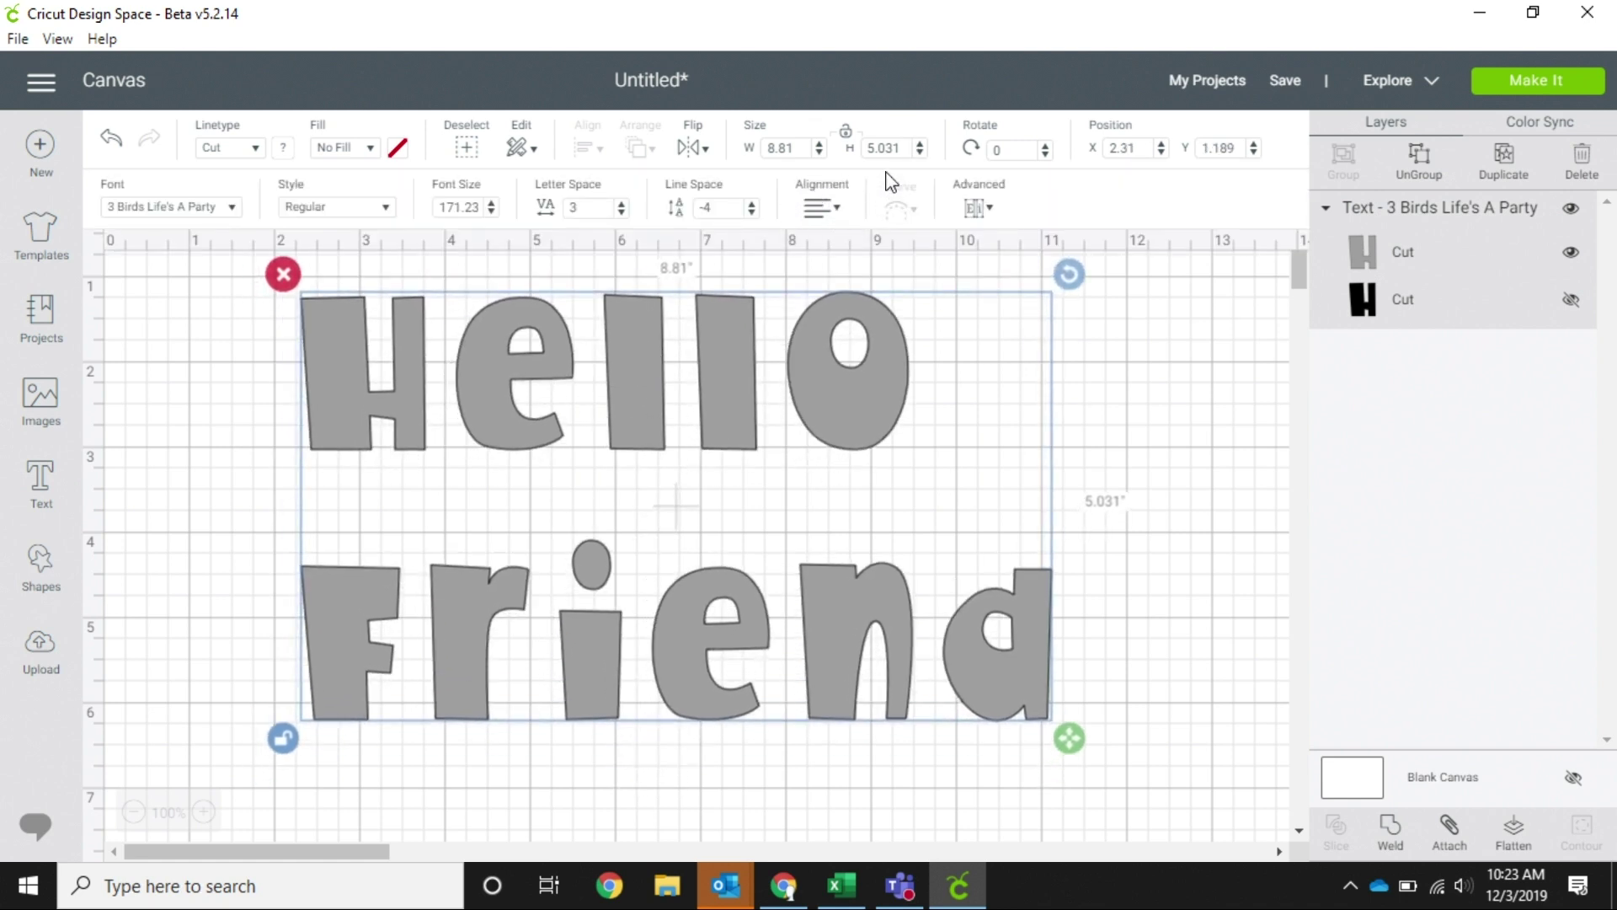
left_click(835, 212)
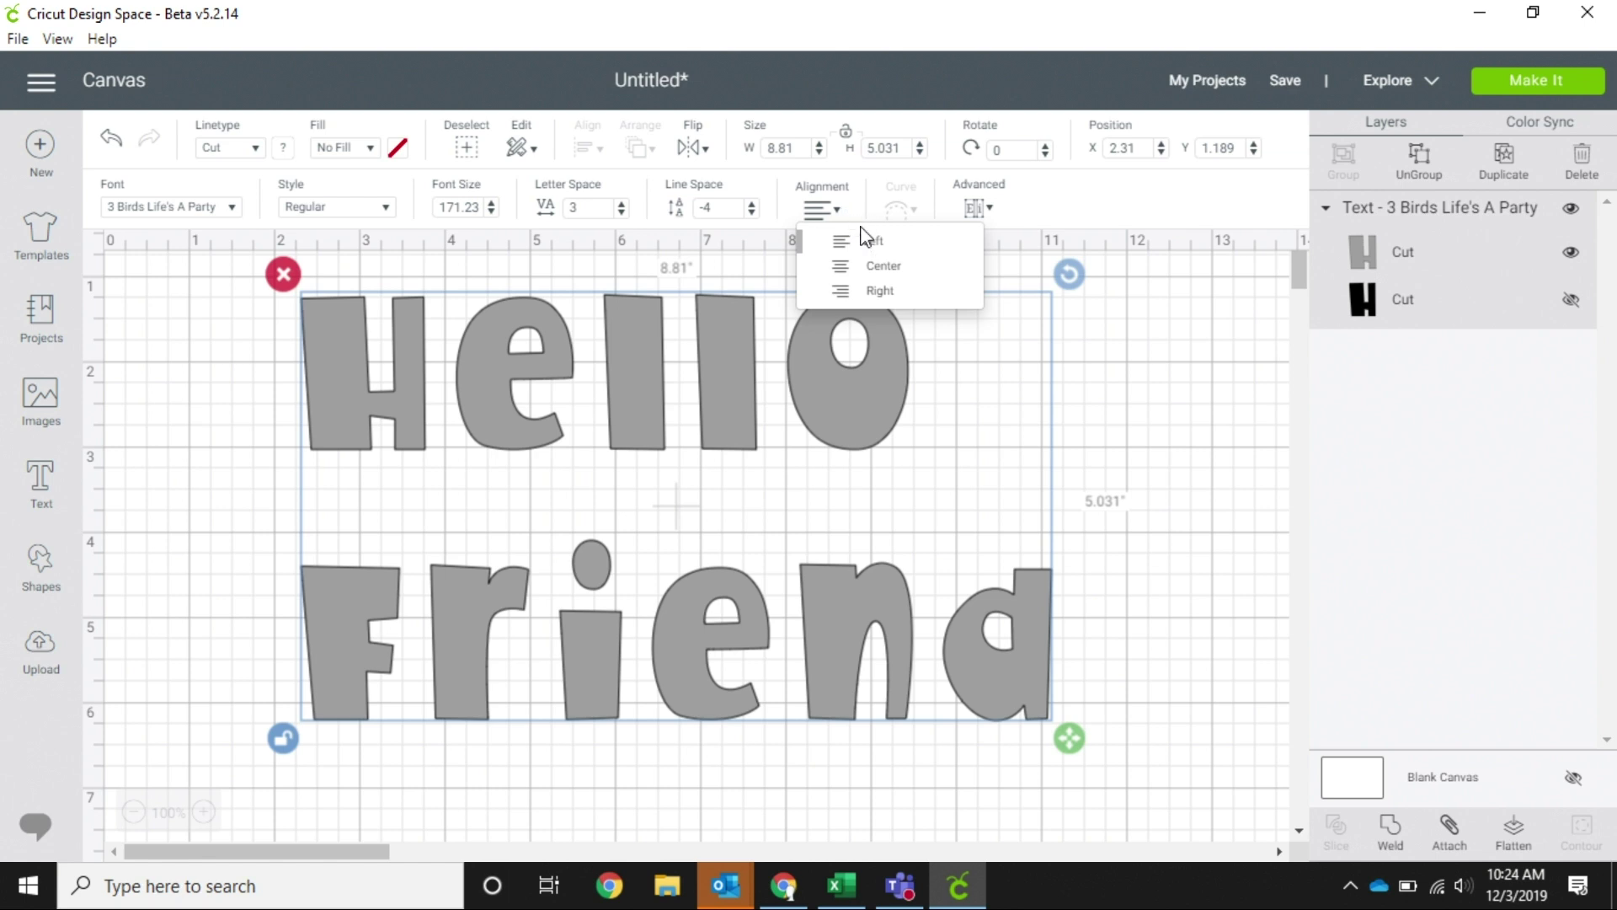
Step: Compare left, center and right alignment of the two text lines, settling on center alignment
left_click(874, 246)
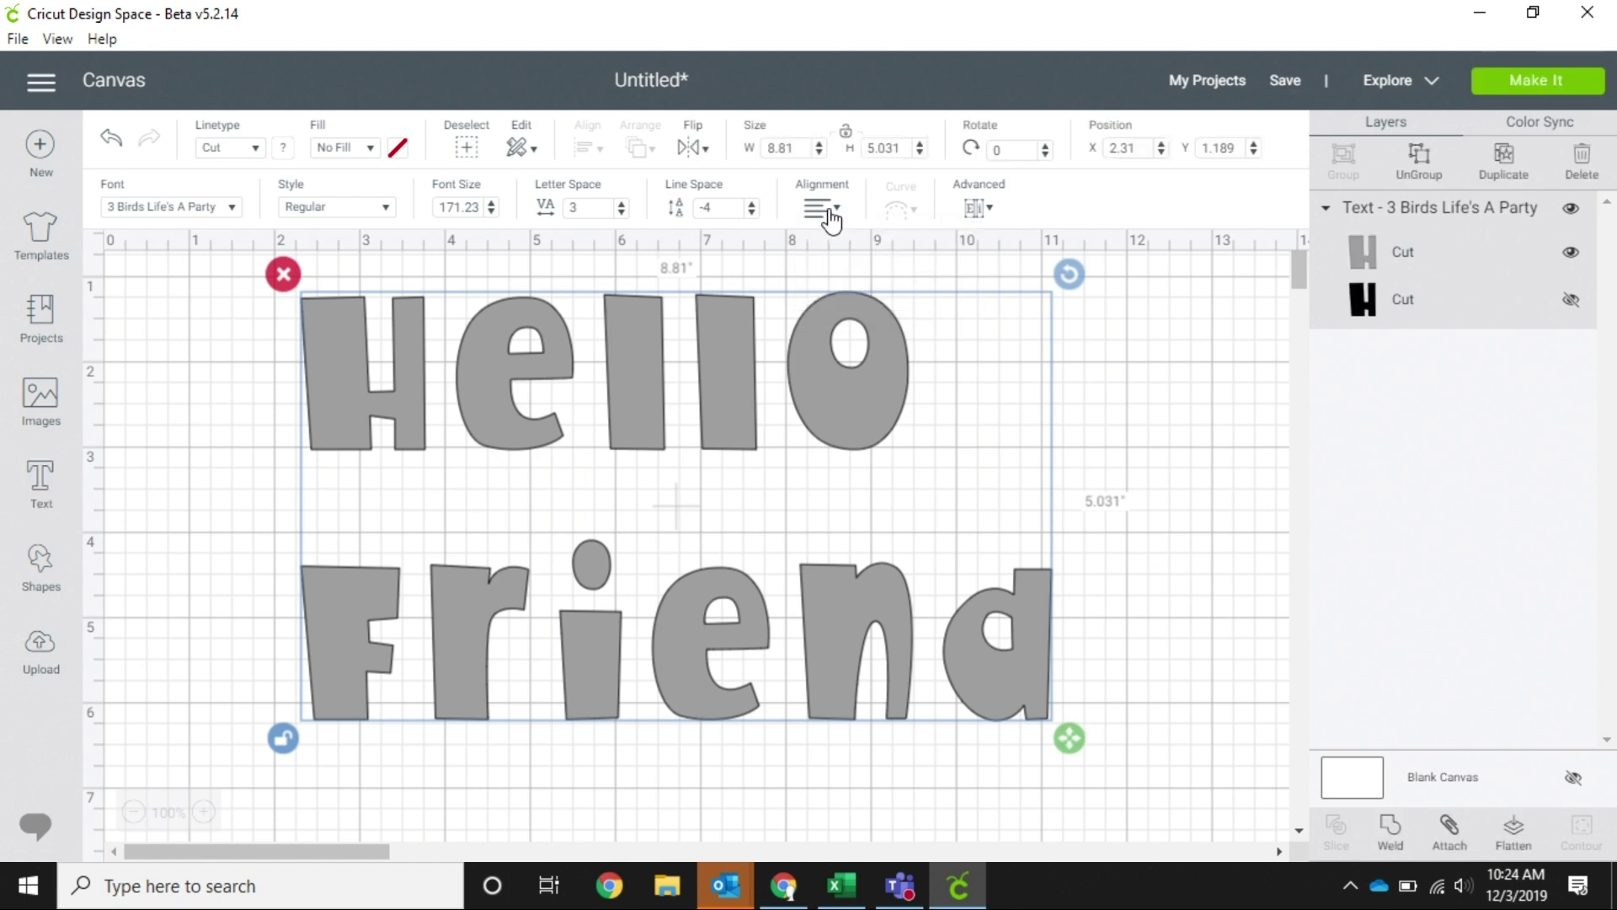
left_click(834, 211)
left_click(872, 268)
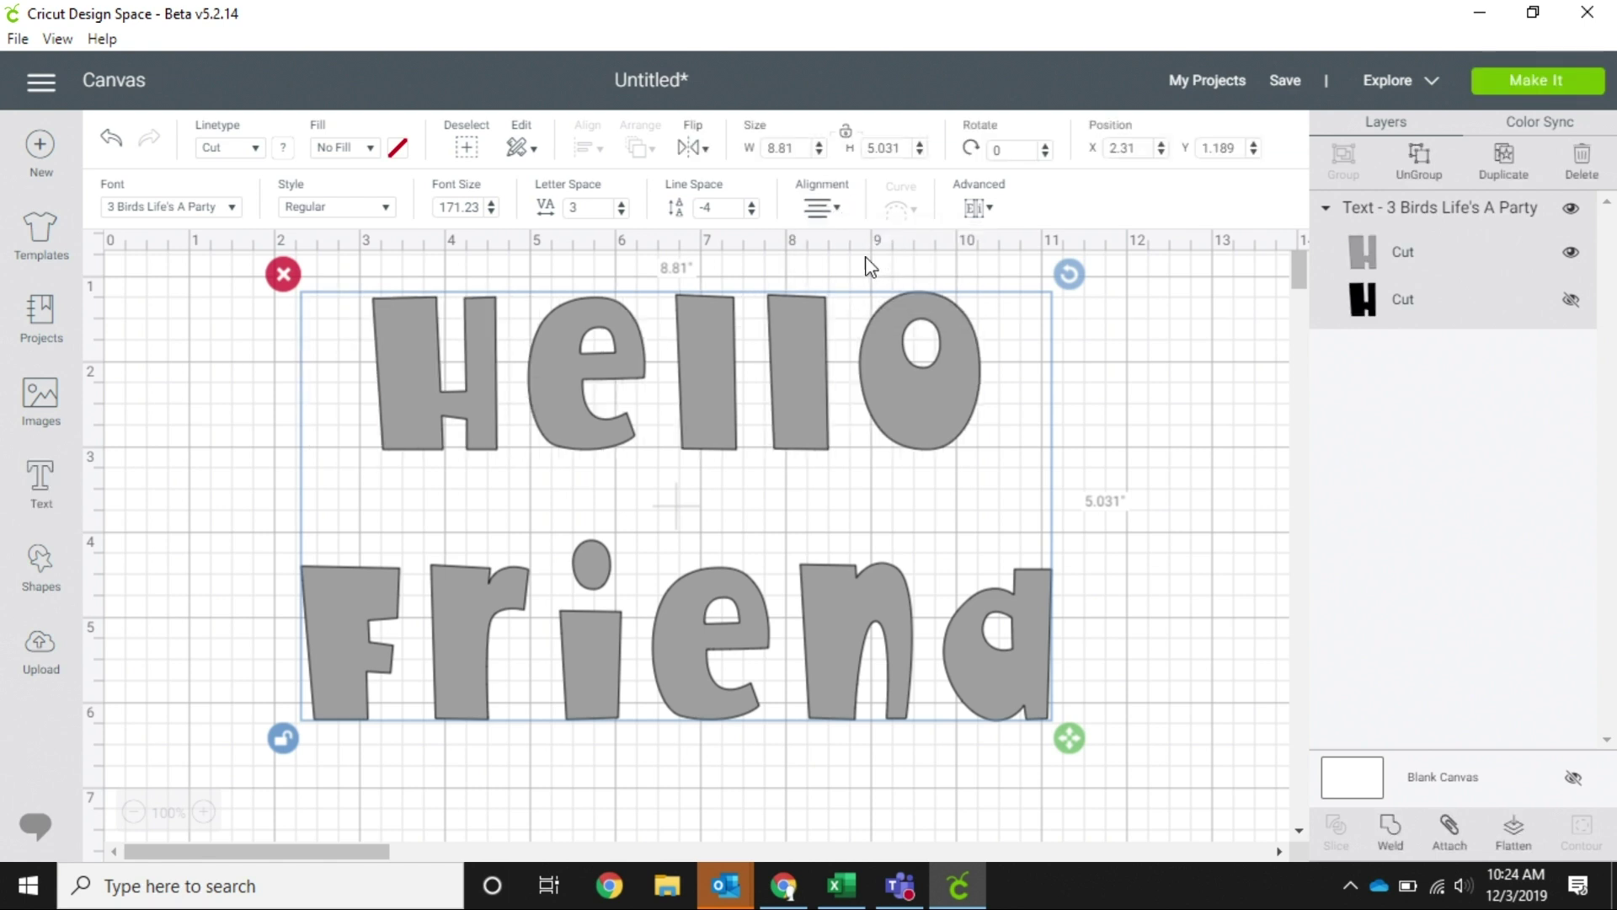
left_click(834, 211)
left_click(873, 294)
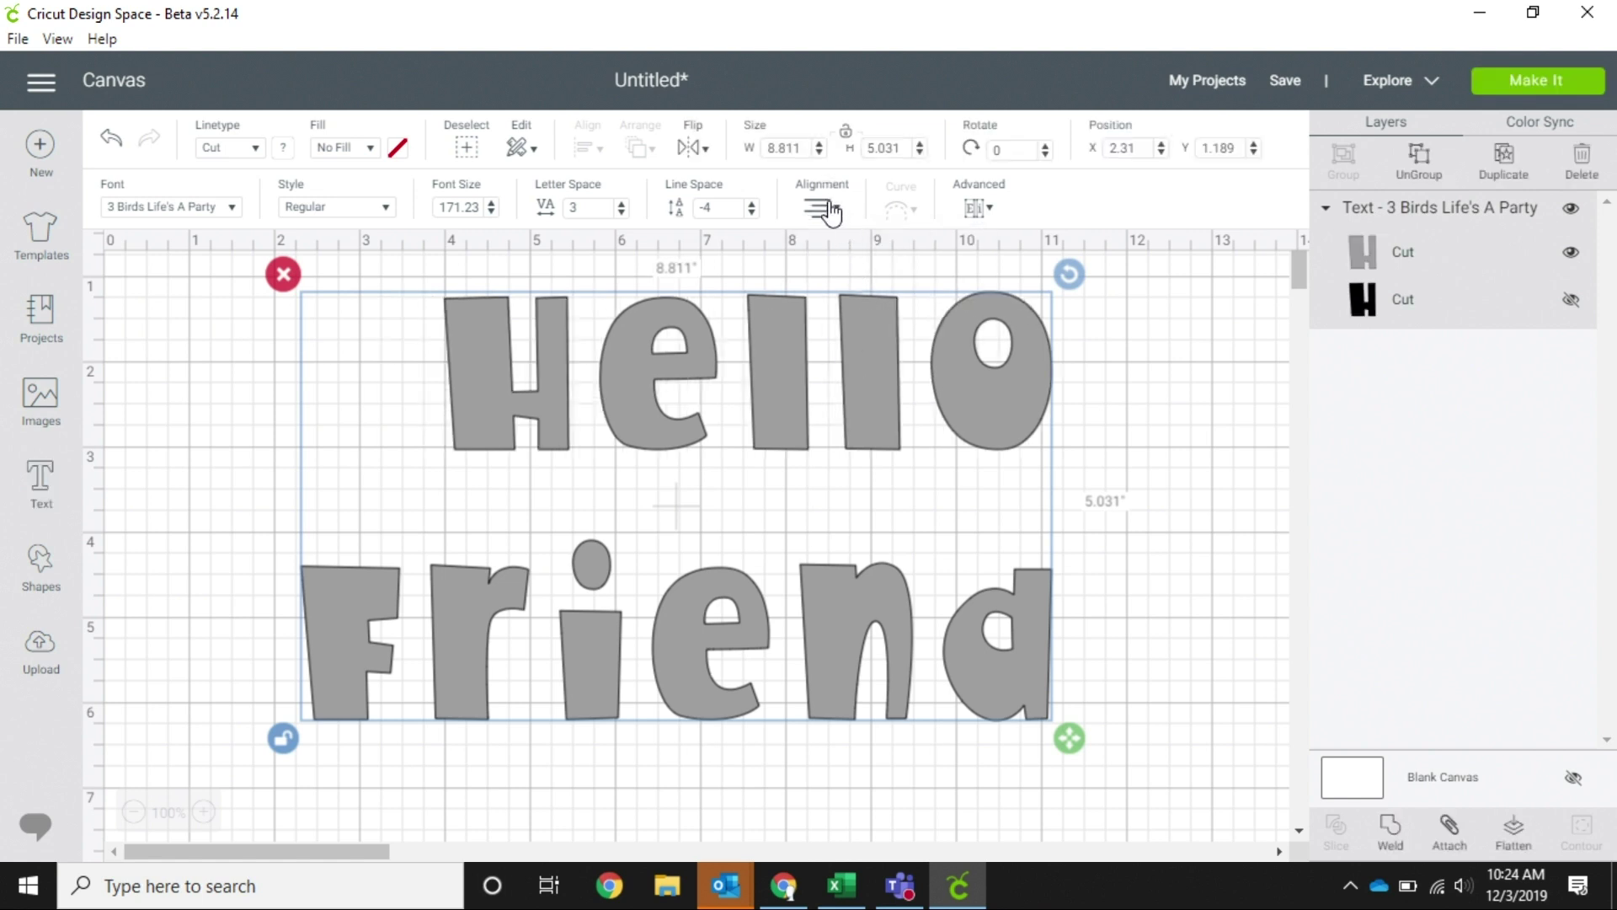
left_click(834, 209)
left_click(844, 266)
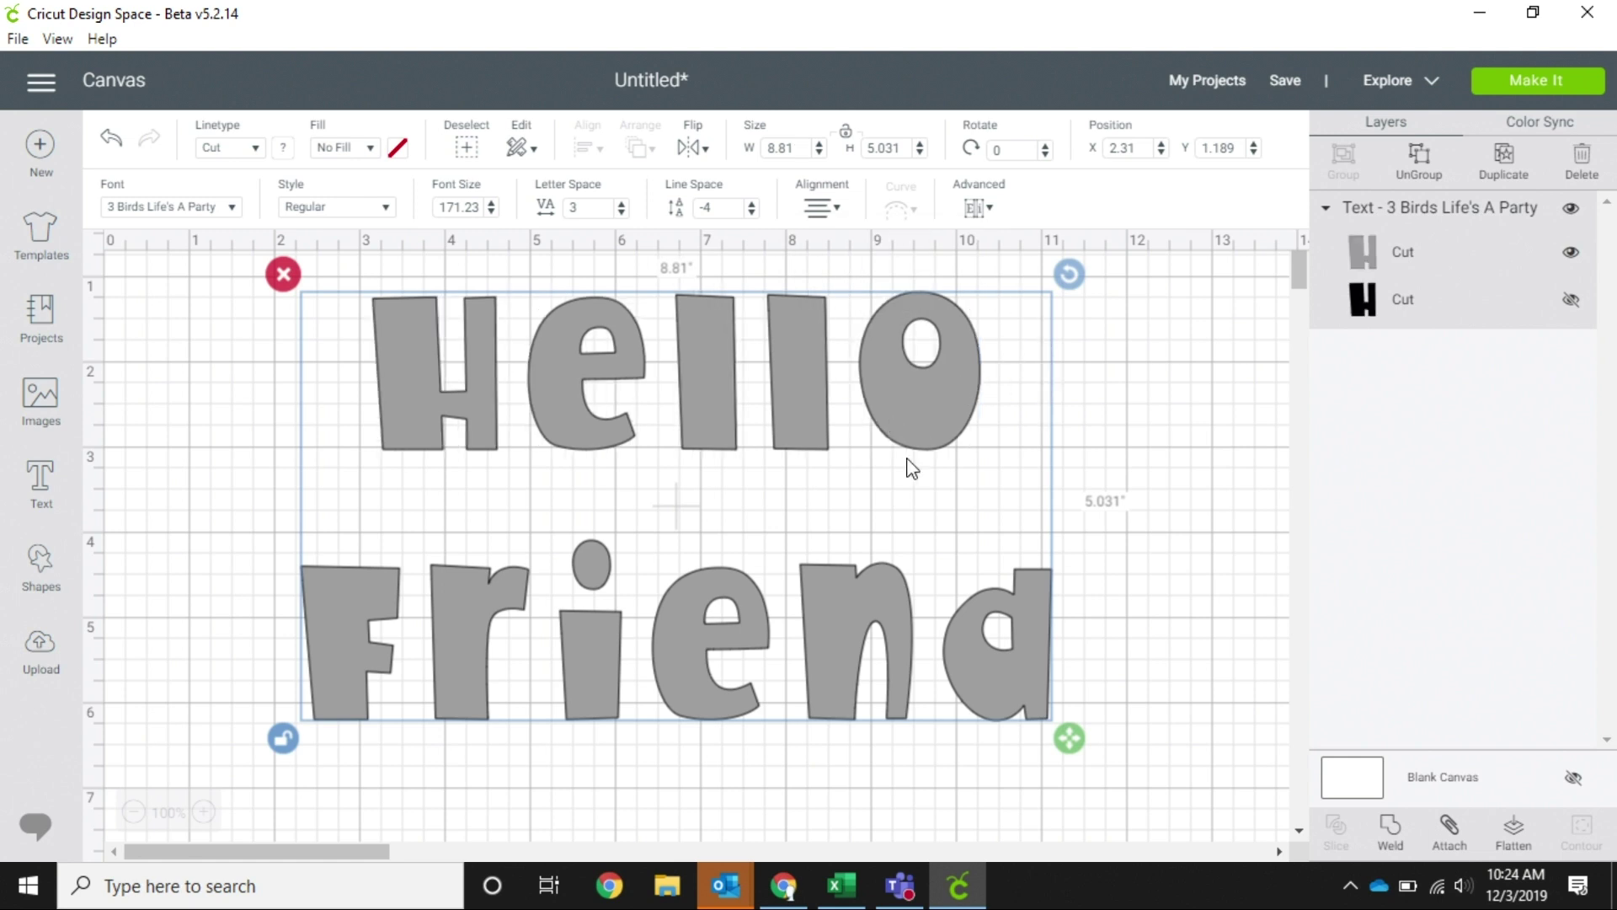
Step: Remove the line break so 'Hello Friend' sits on one line, and shift it left
left_click(558, 593)
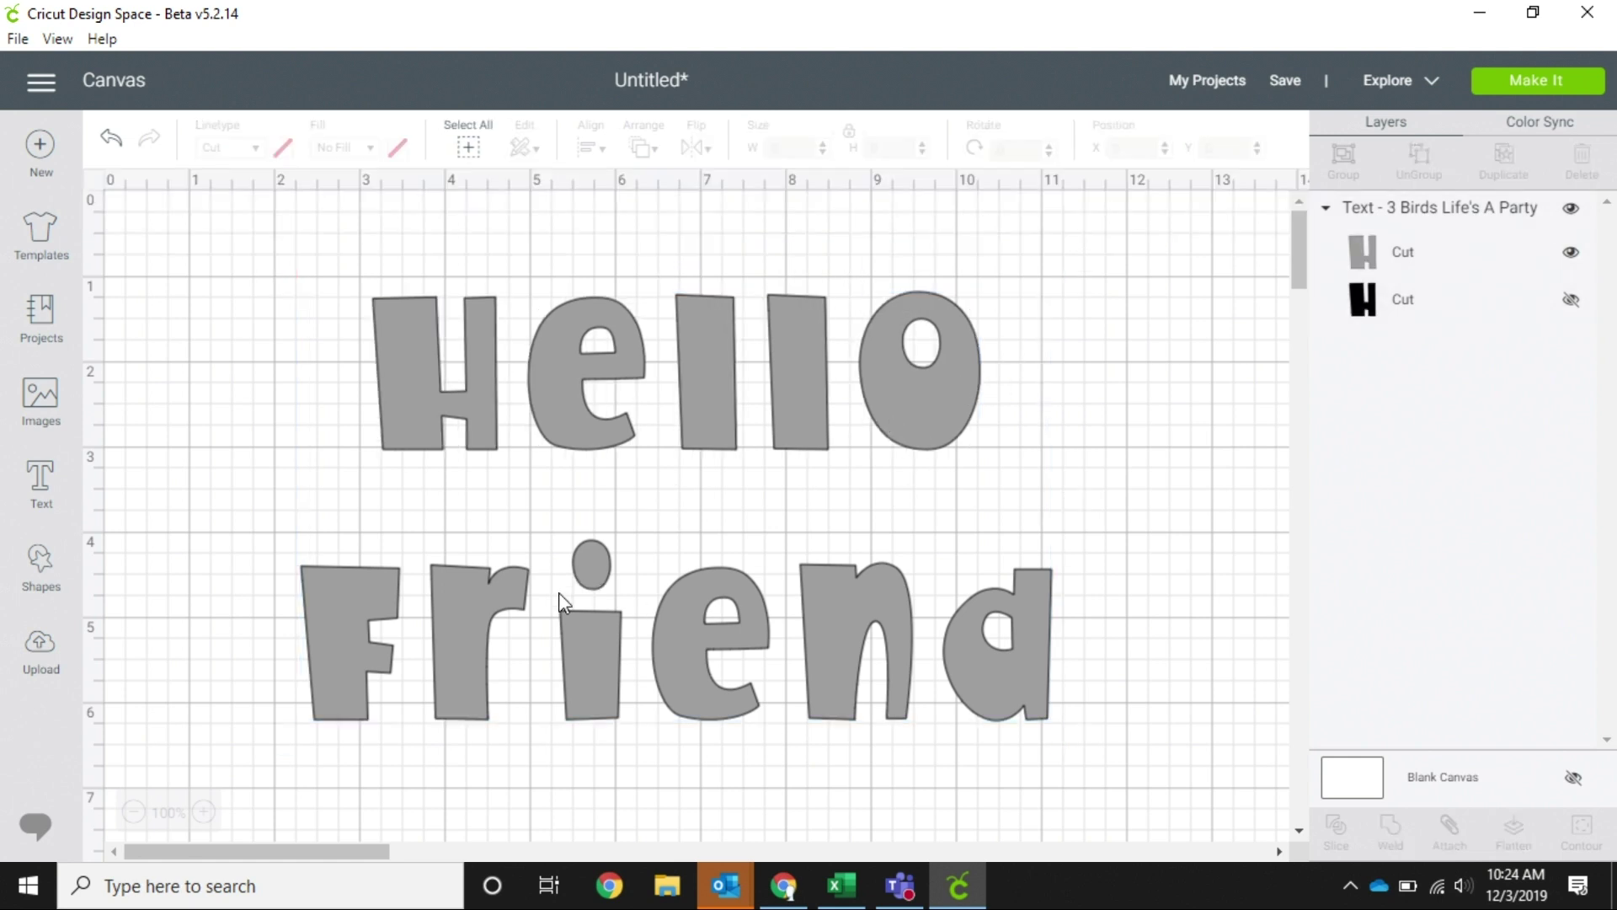
double_click(609, 624)
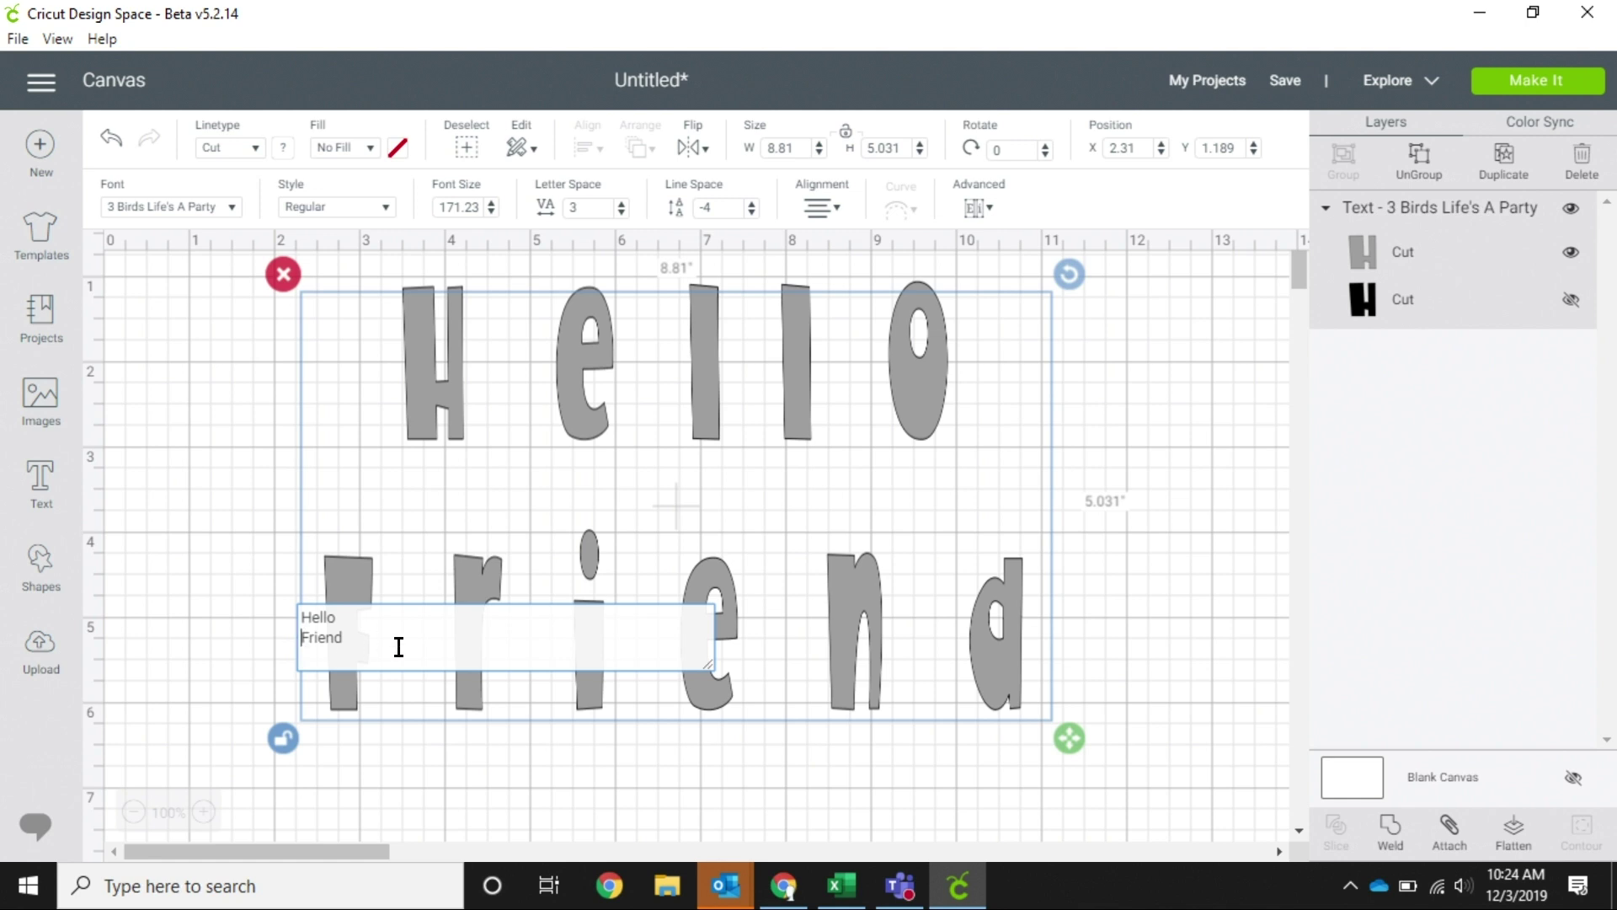
key("BackSpace")
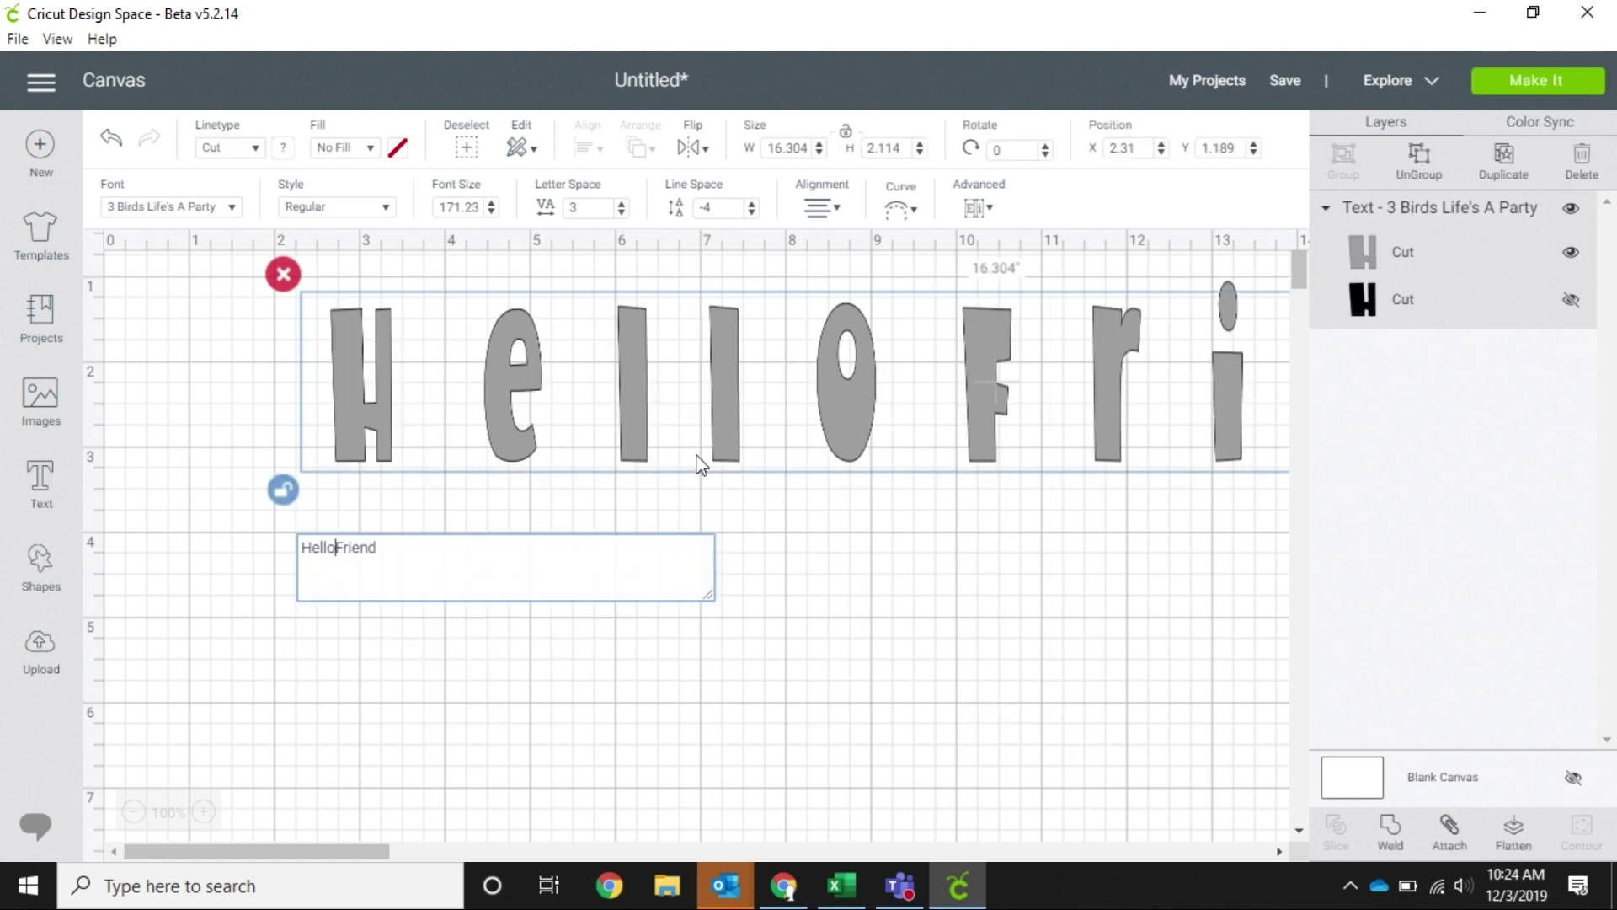
left_click(885, 386)
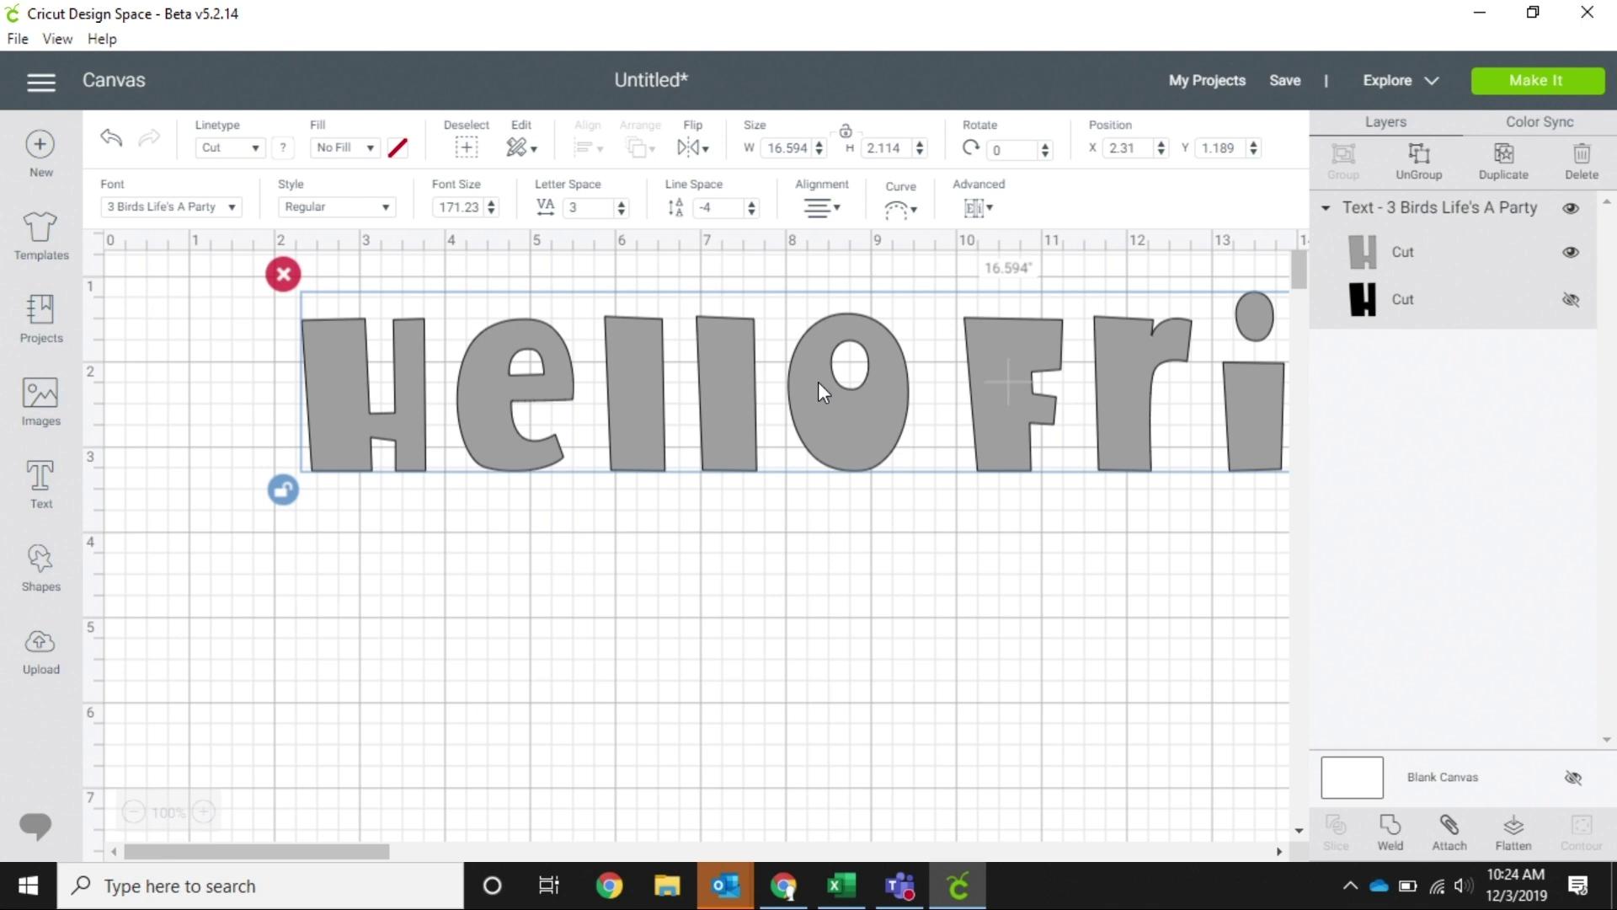
left_click_drag(818, 382, 661, 393)
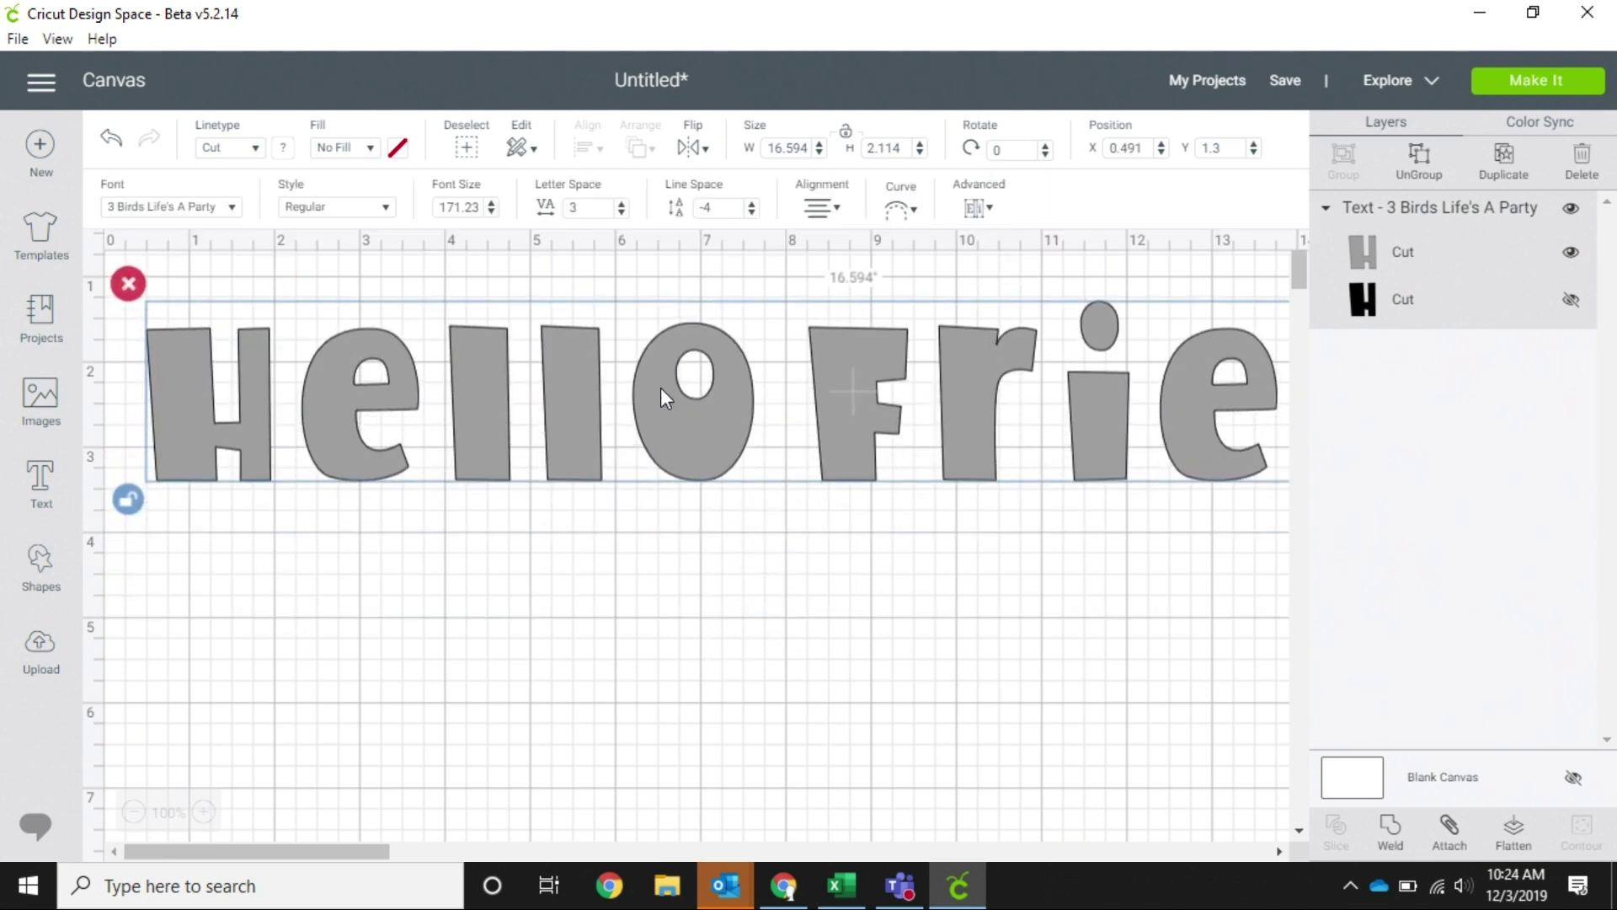
Step: Set the text width to 8 in, then stretch it to 9.639 by 2.142 in and reposition it
left_click_drag(811, 148, 720, 157)
type("8")
key("Return")
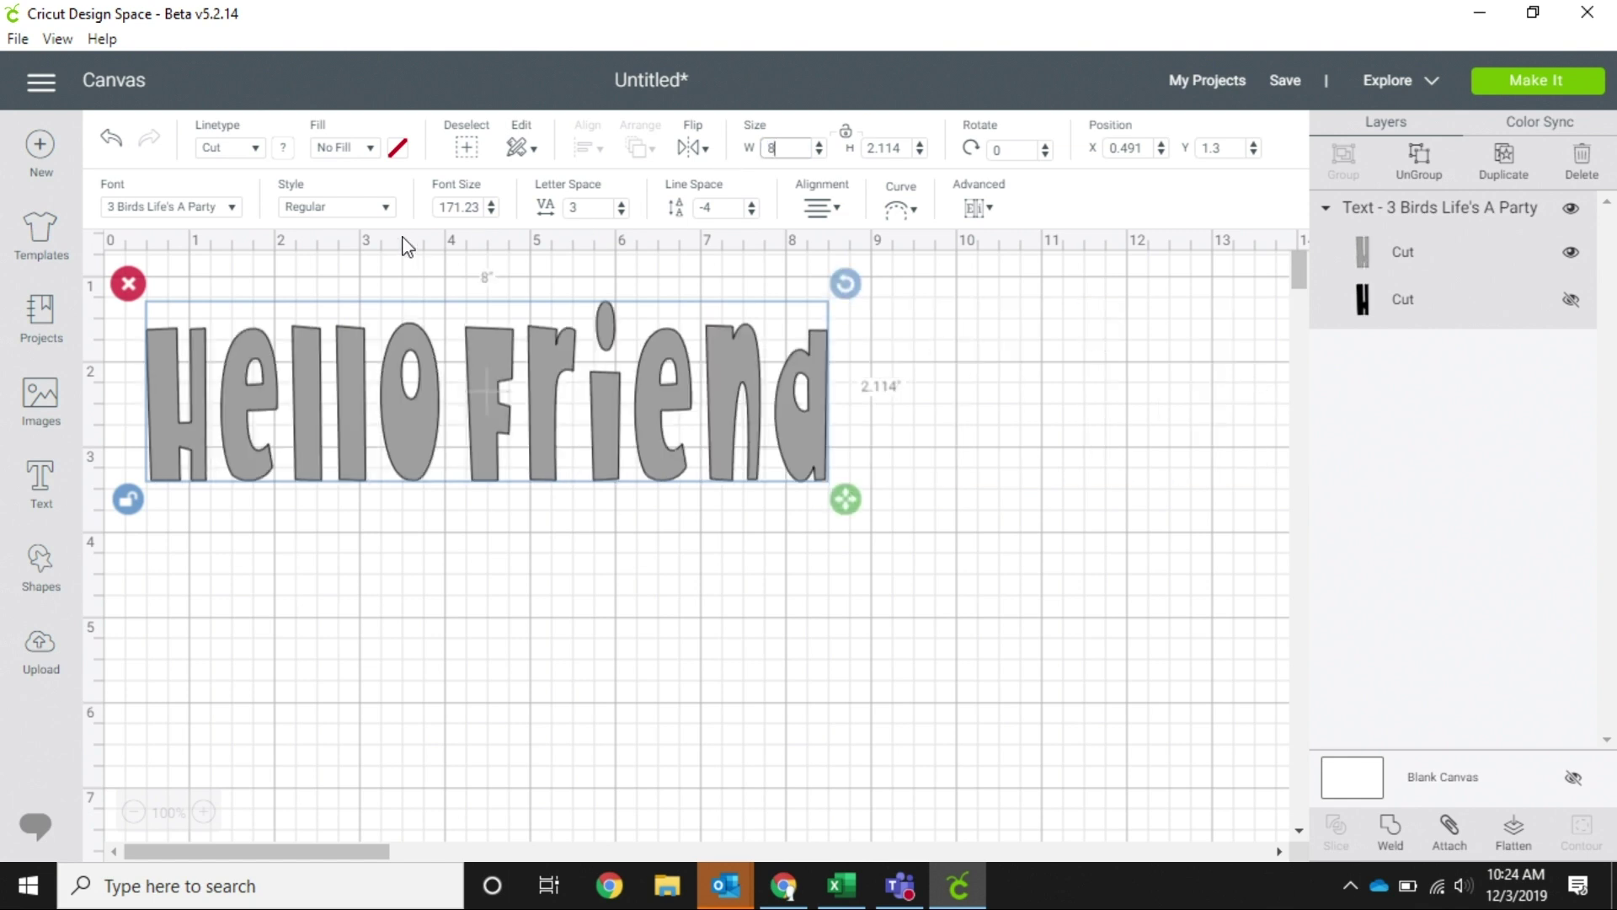
left_click_drag(846, 500, 996, 503)
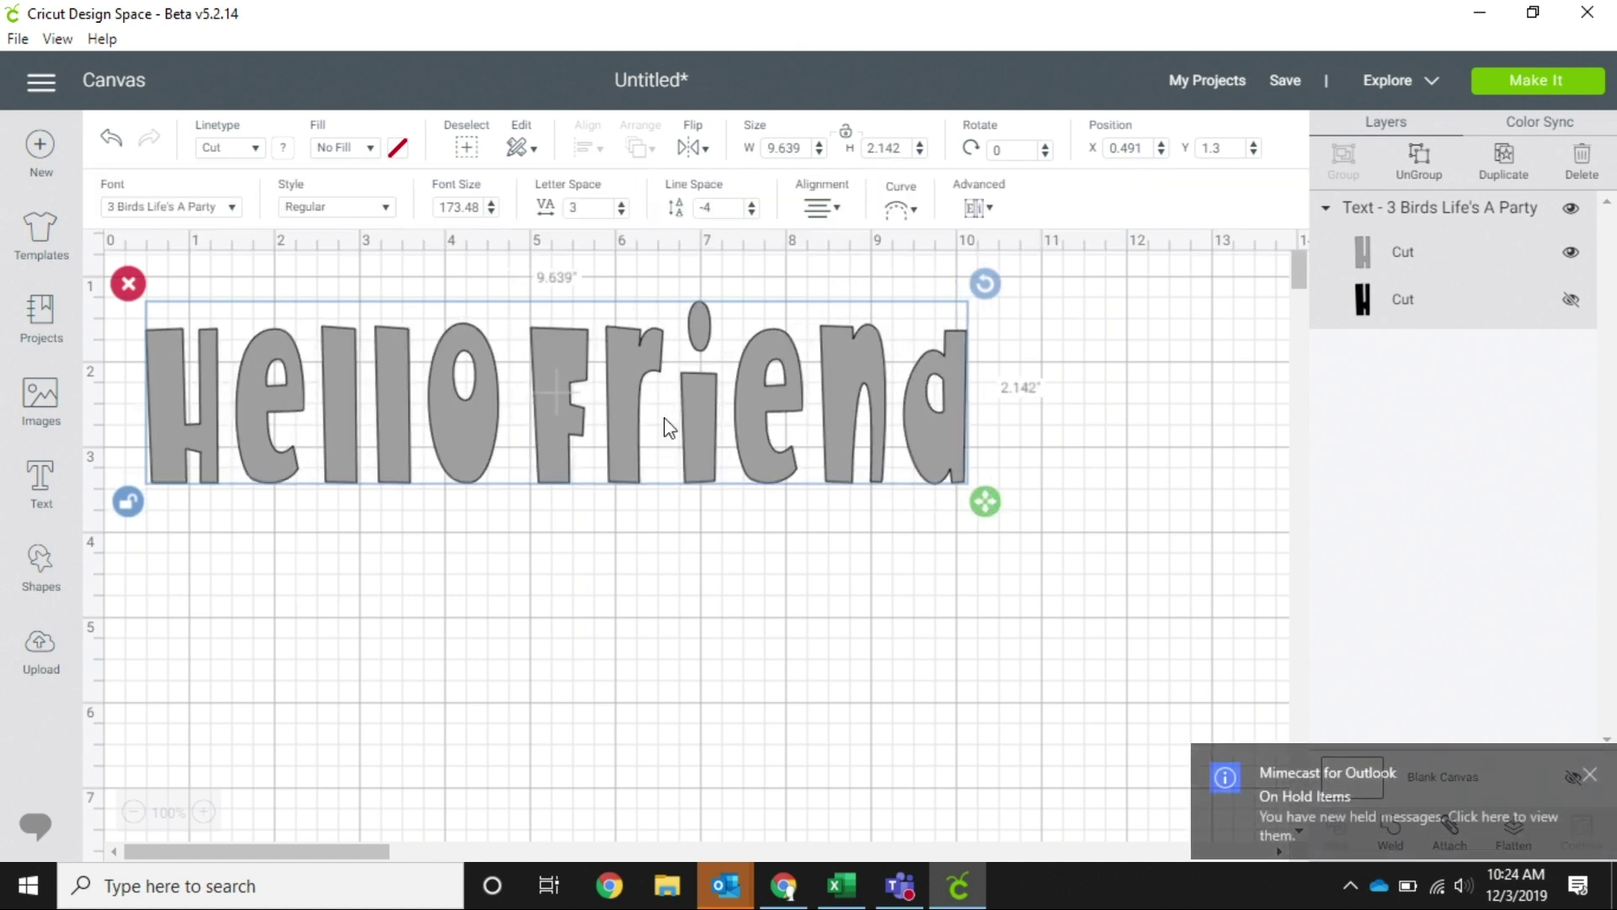
left_click_drag(665, 419, 802, 408)
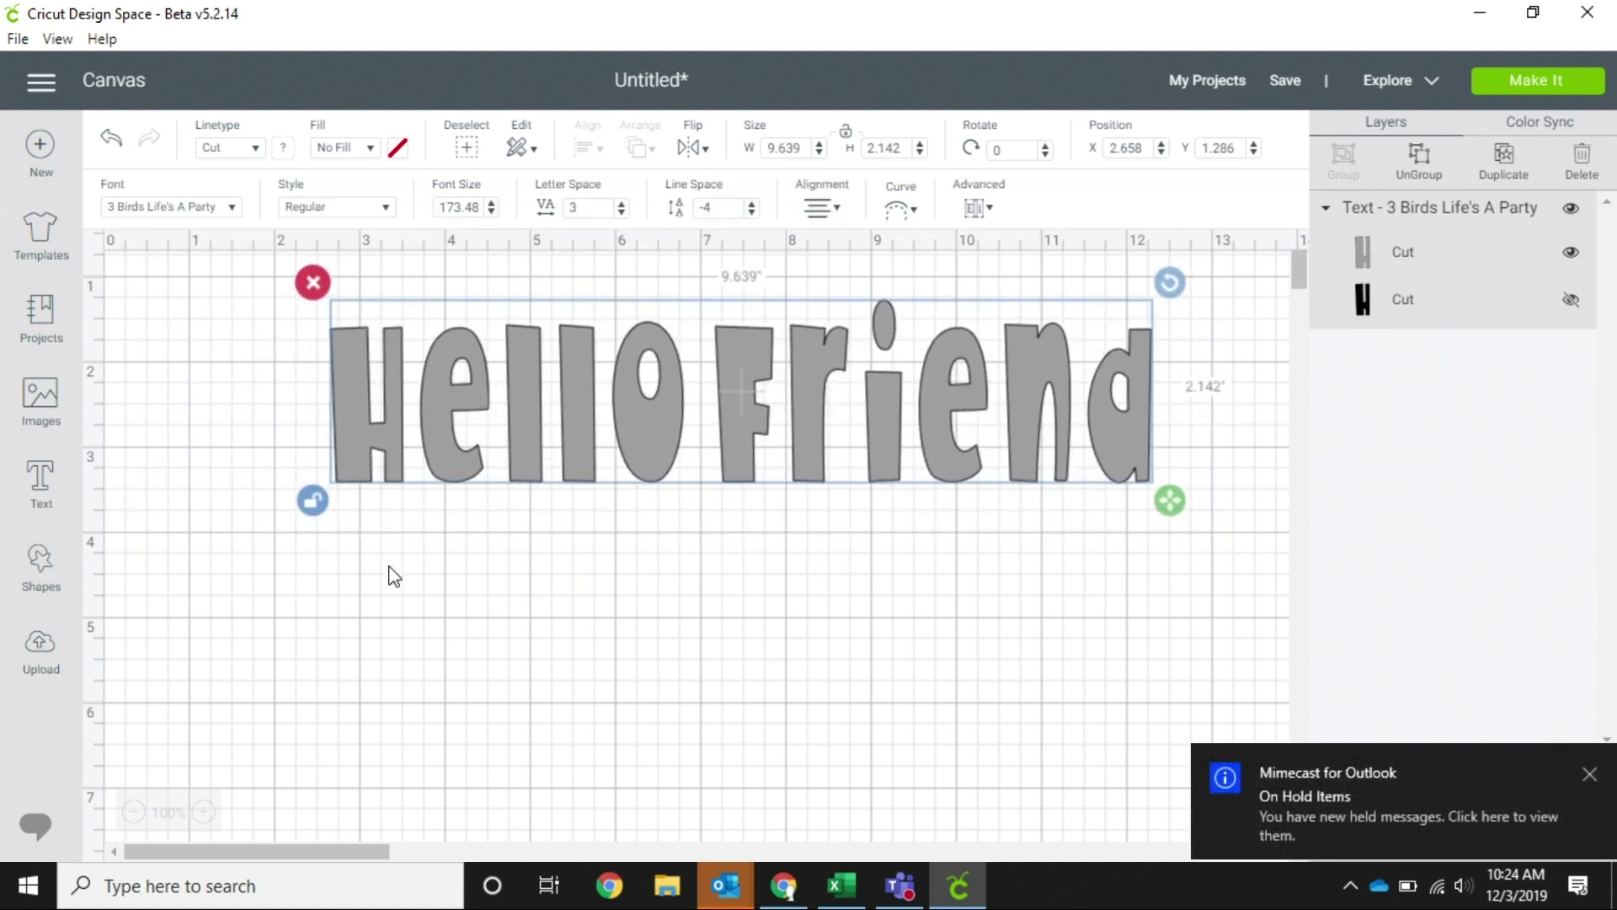
left_click(42, 562)
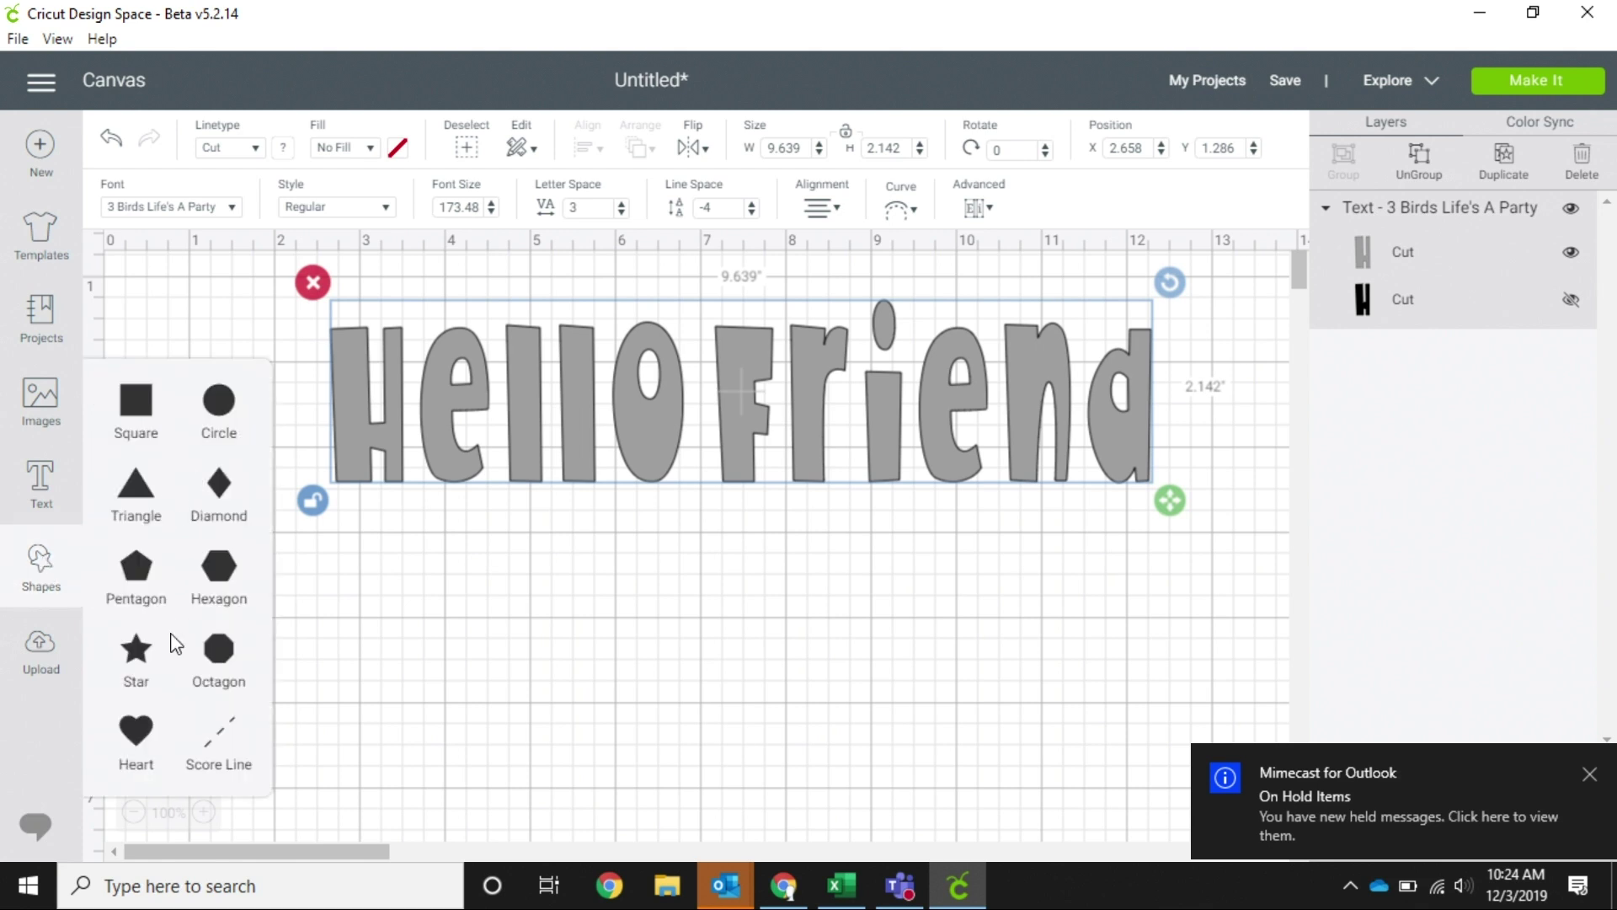
Step: Insert a 3.282 by 3.106 in heart shape and place it below 'Hello Friend'
left_click(135, 729)
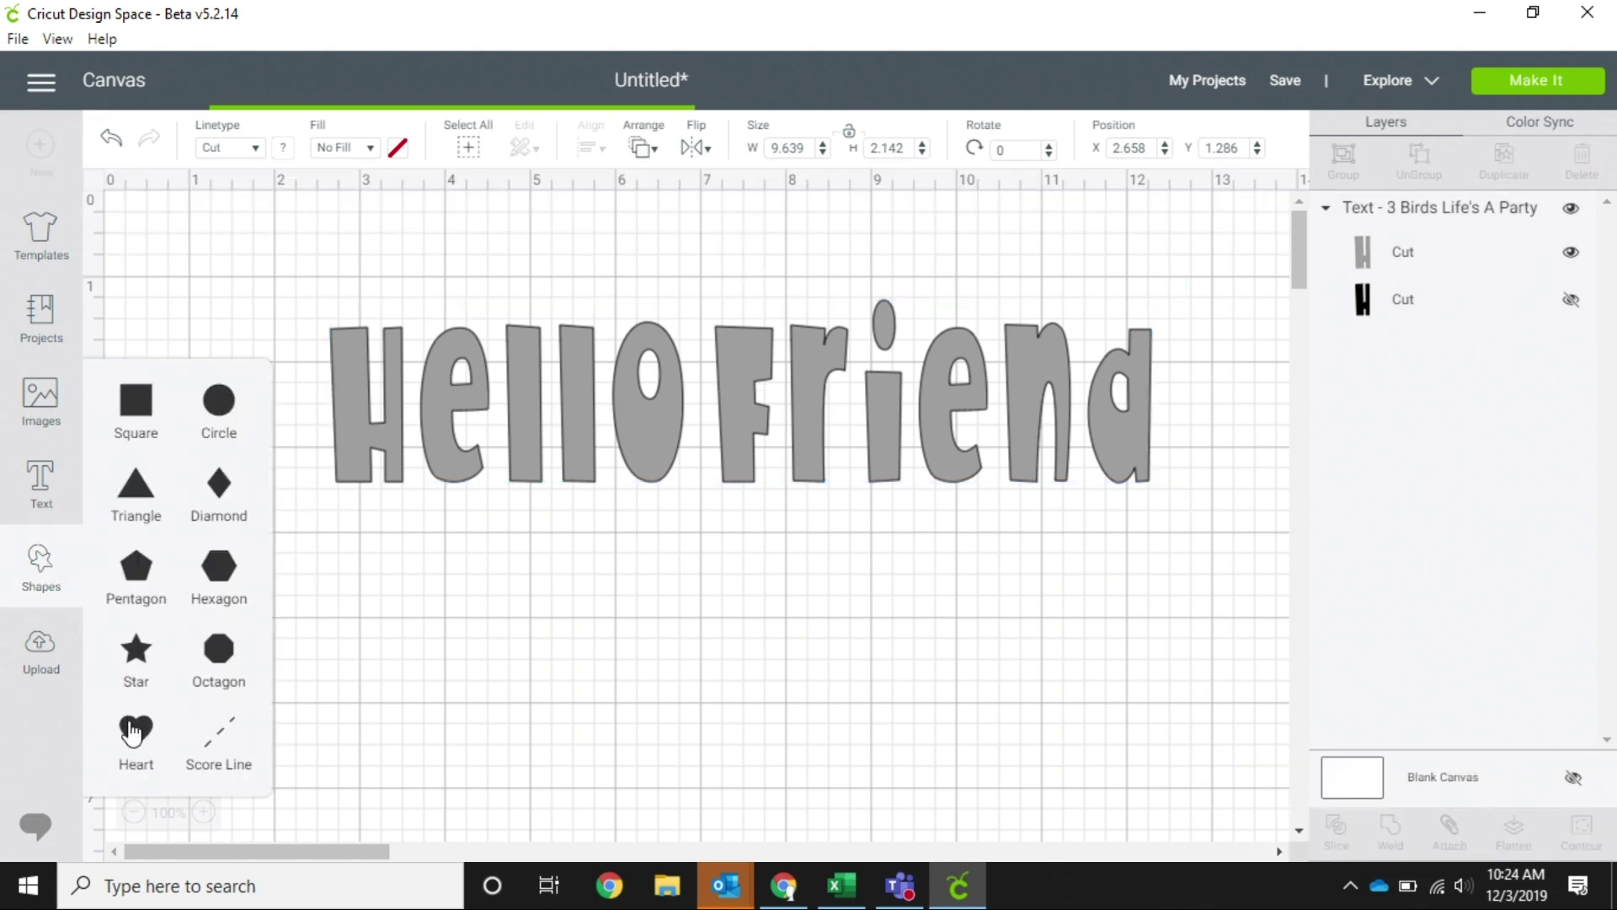
left_click_drag(454, 487, 791, 663)
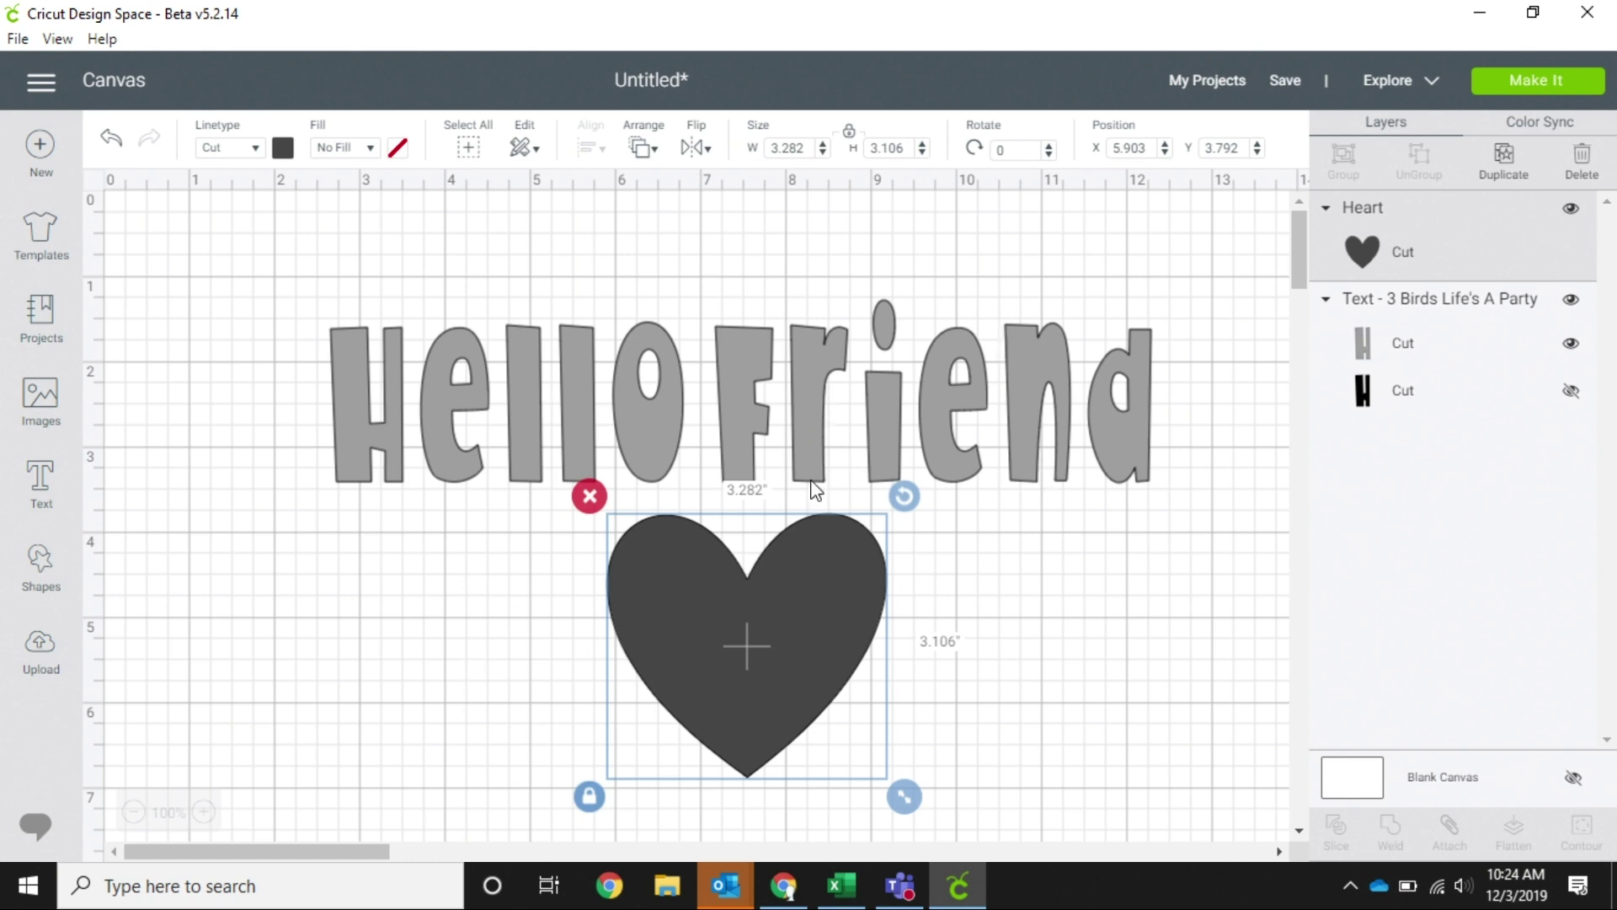
left_click(792, 428)
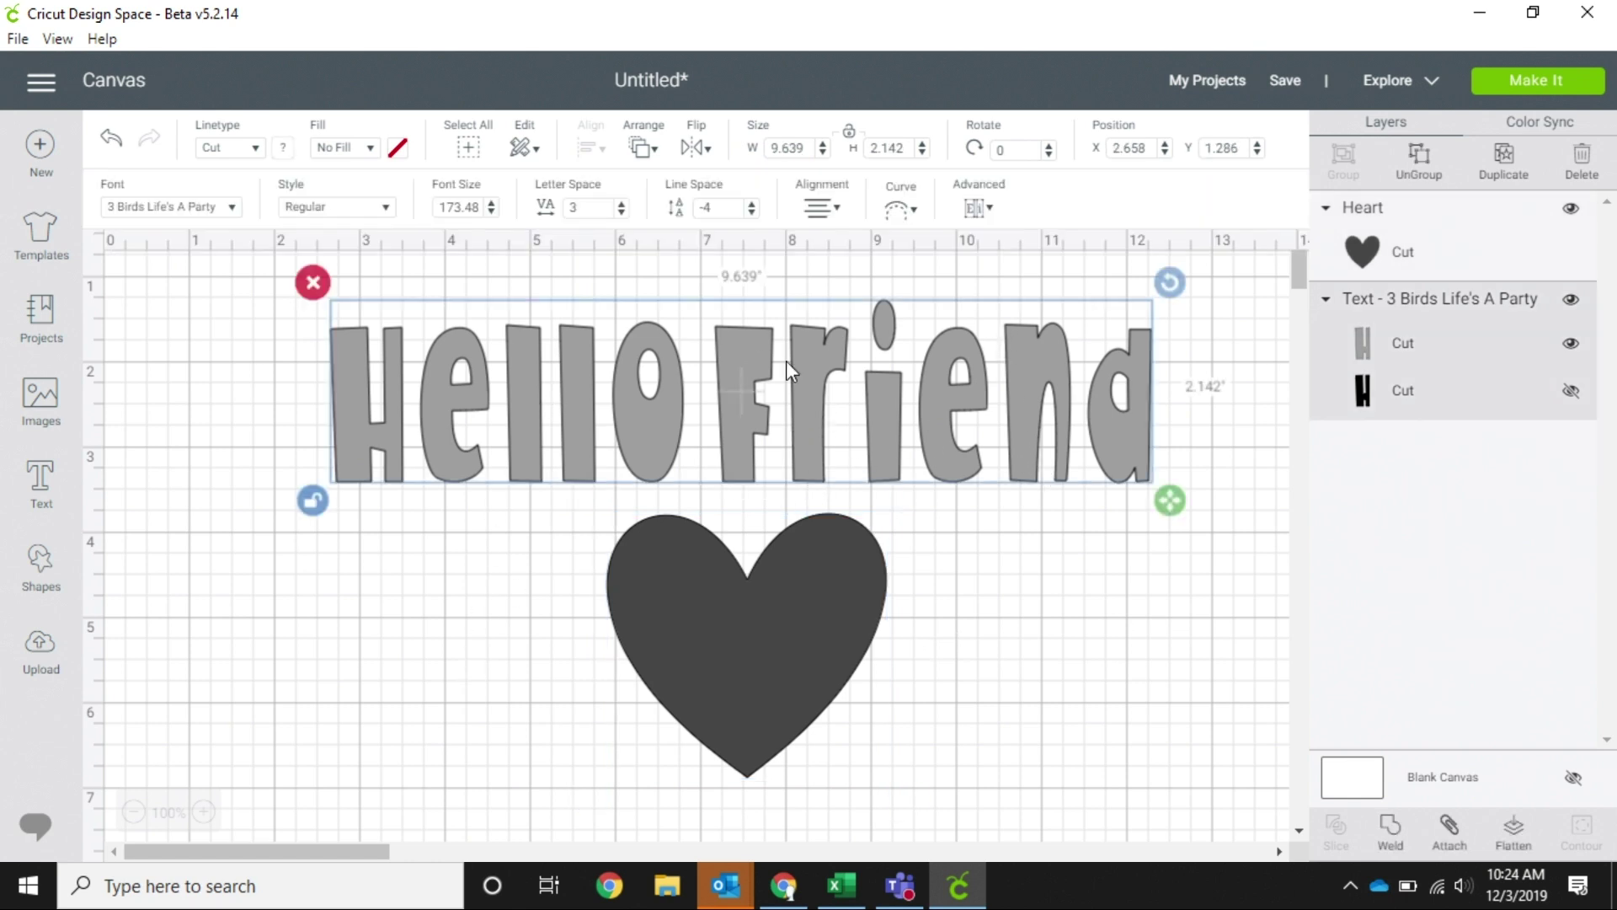
Step: Curve the 'Hello Friend' text and move it up above the heart
left_click(914, 219)
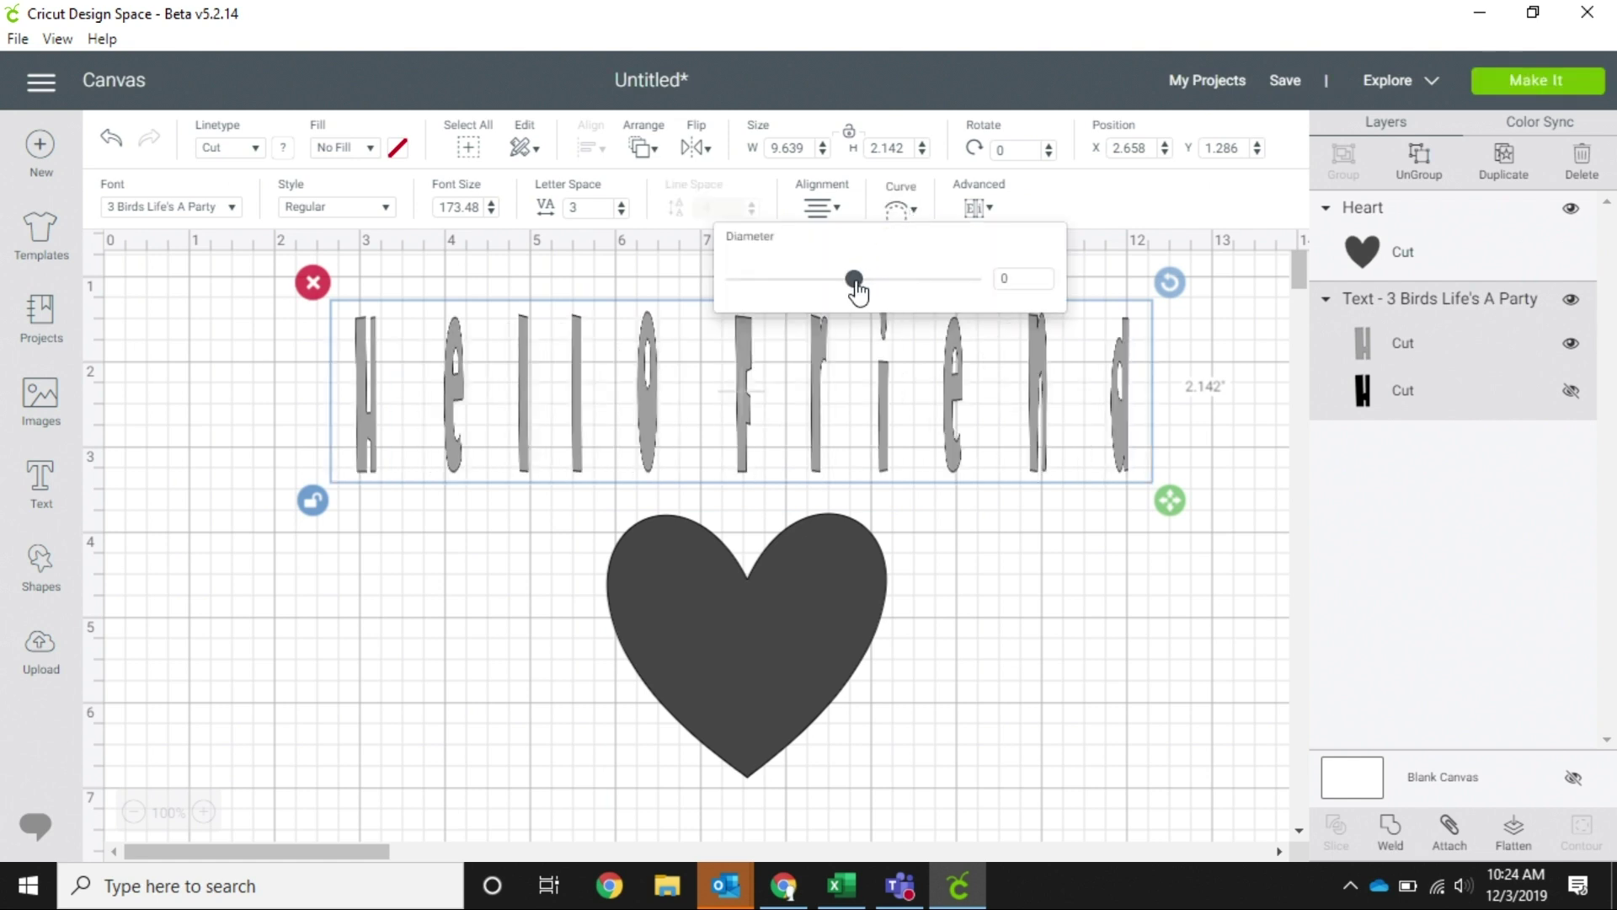
mouse_move(857, 291)
left_mouse_down()
mouse_move(899, 284)
mouse_move(805, 285)
mouse_move(876, 278)
left_mouse_up()
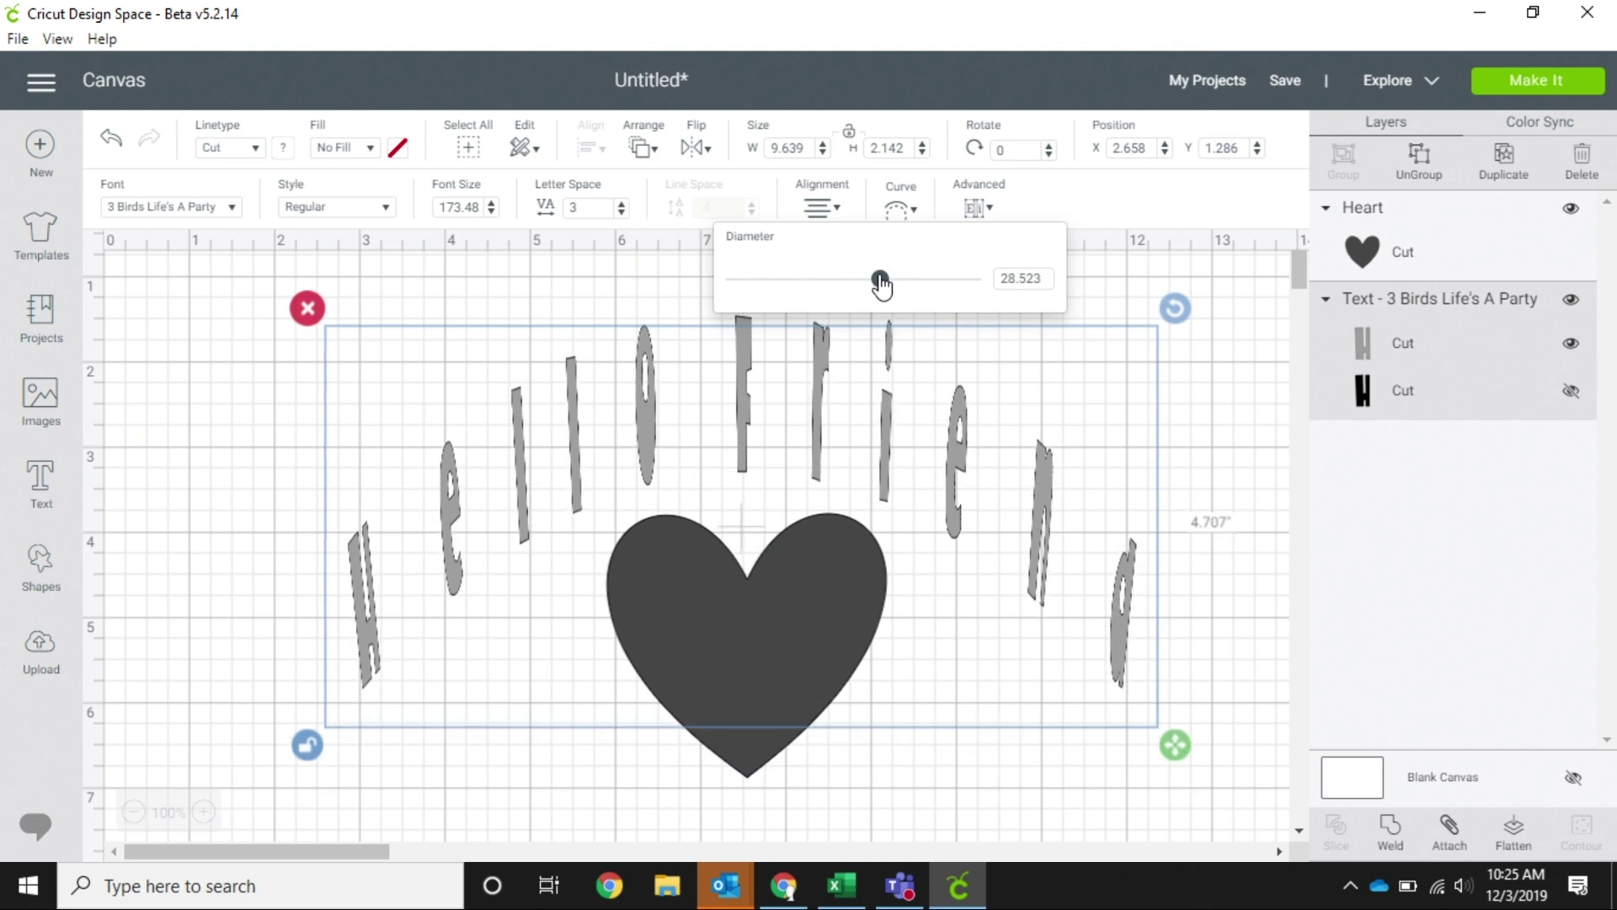
left_click(1204, 407)
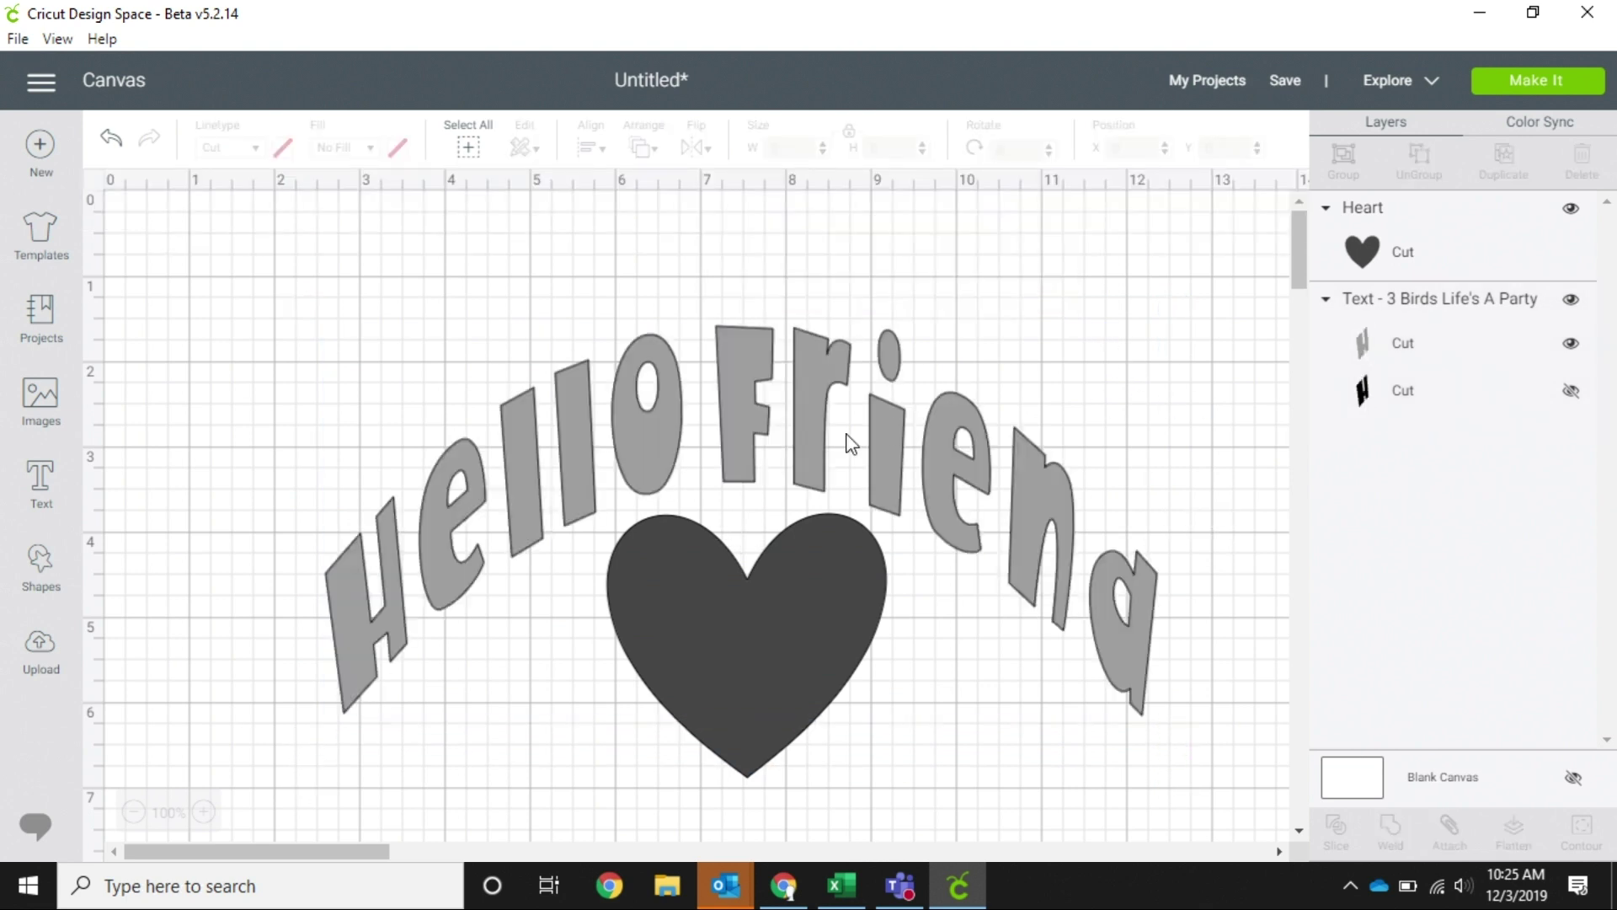
left_click(795, 421)
left_click_drag(805, 372, 821, 322)
Step: Flip the curve to diameter -27.717, then place the text below the heart and raise the heart
left_click(915, 210)
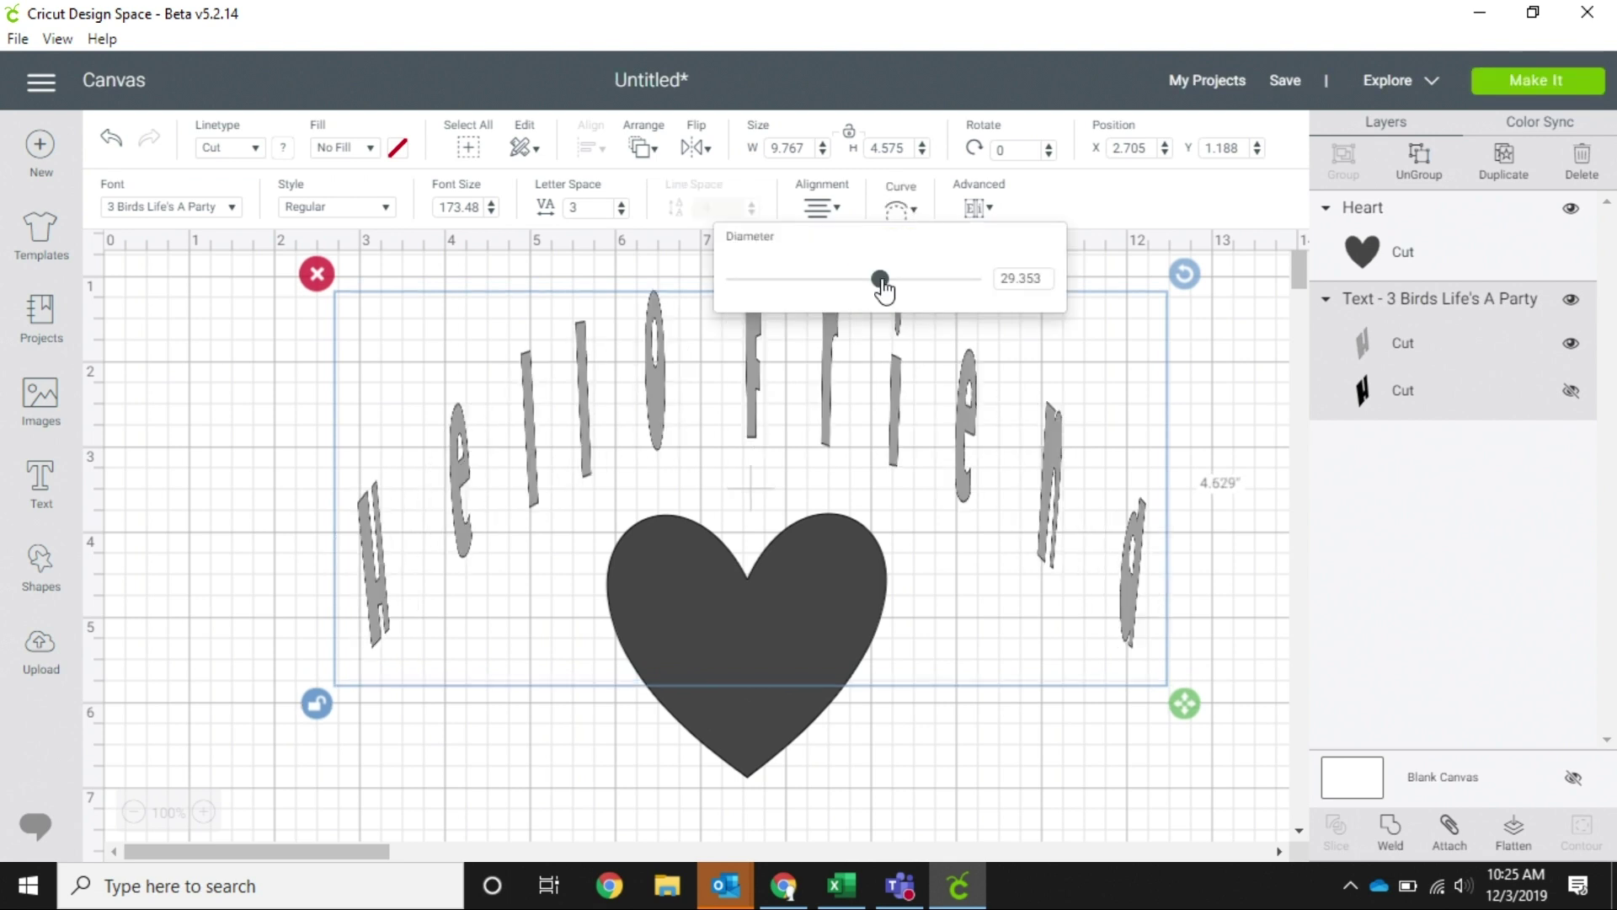
left_click_drag(879, 281, 830, 295)
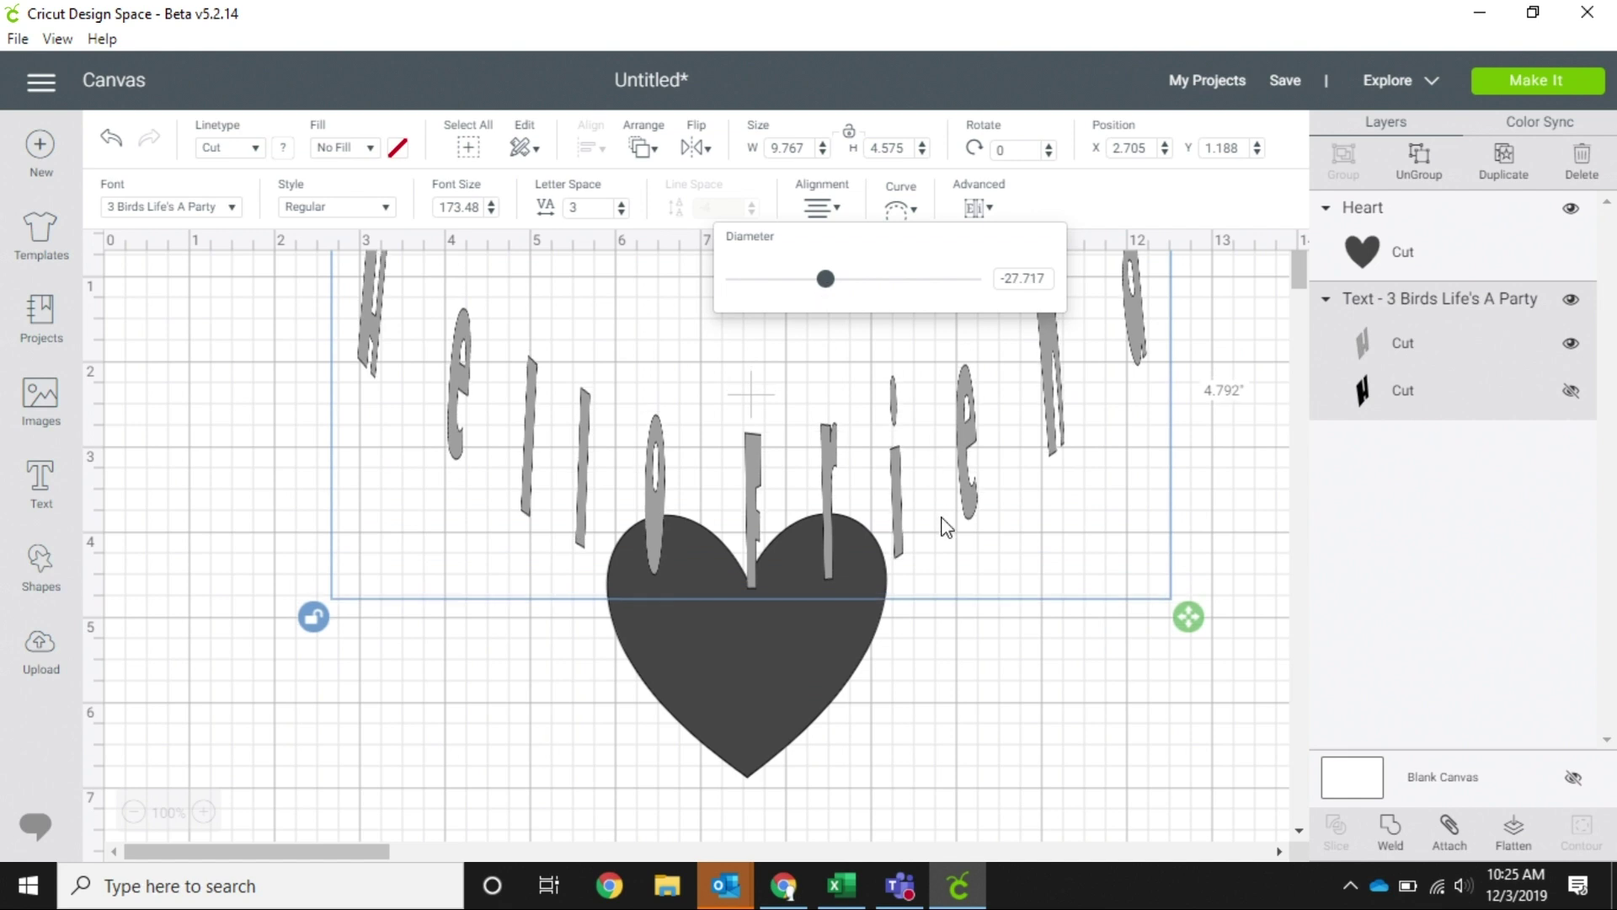
left_click(914, 513)
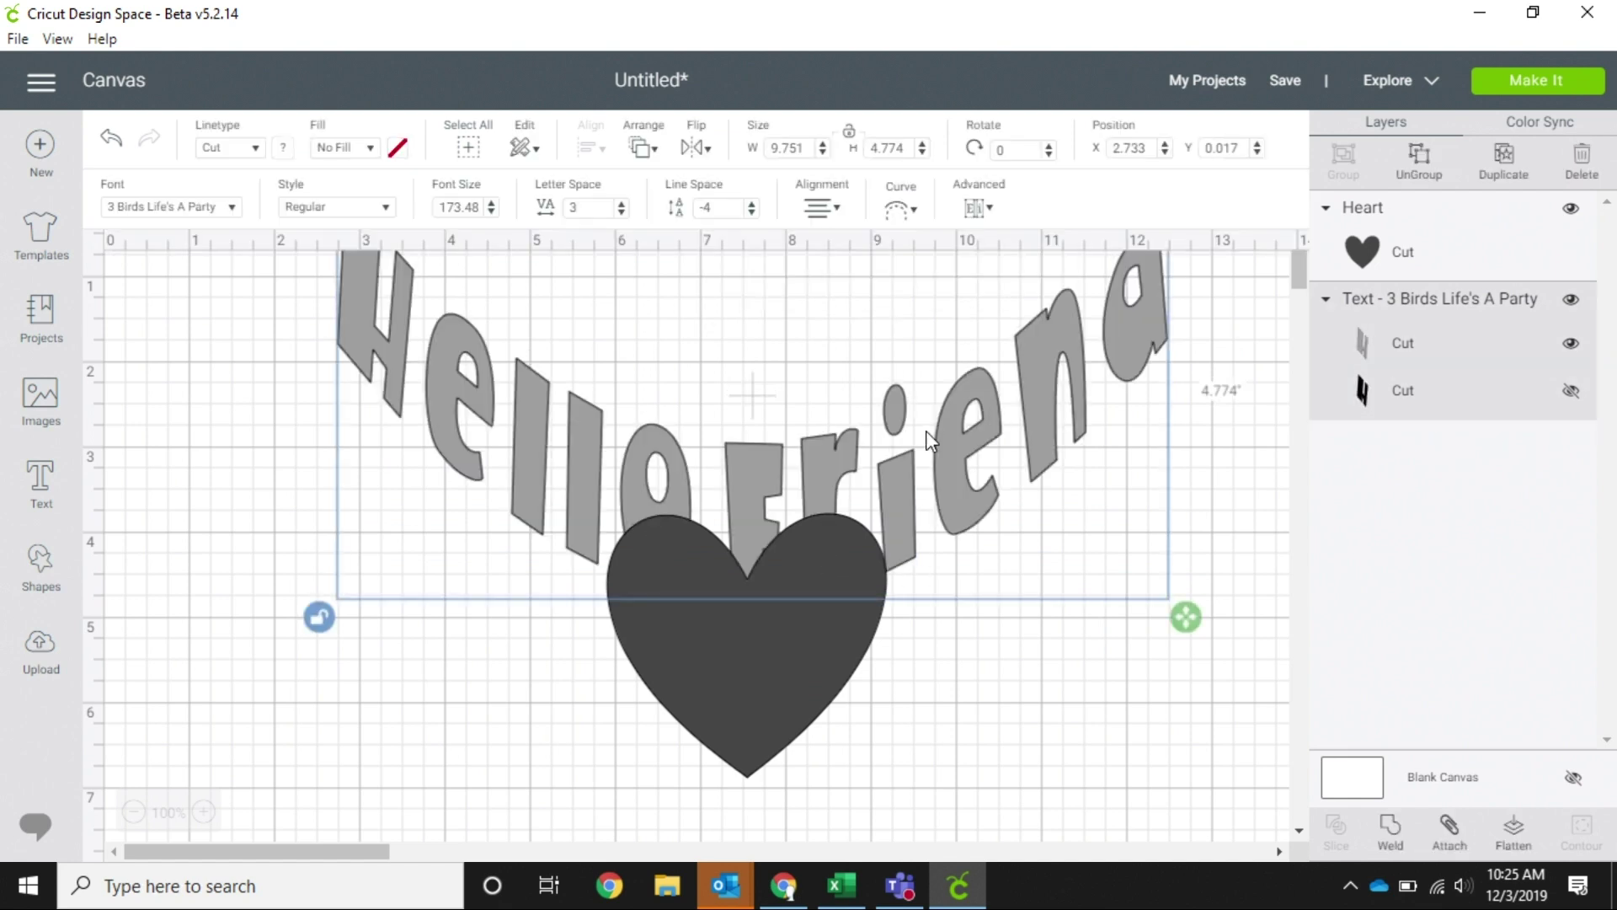
left_click_drag(927, 435, 932, 590)
left_click_drag(991, 402, 975, 645)
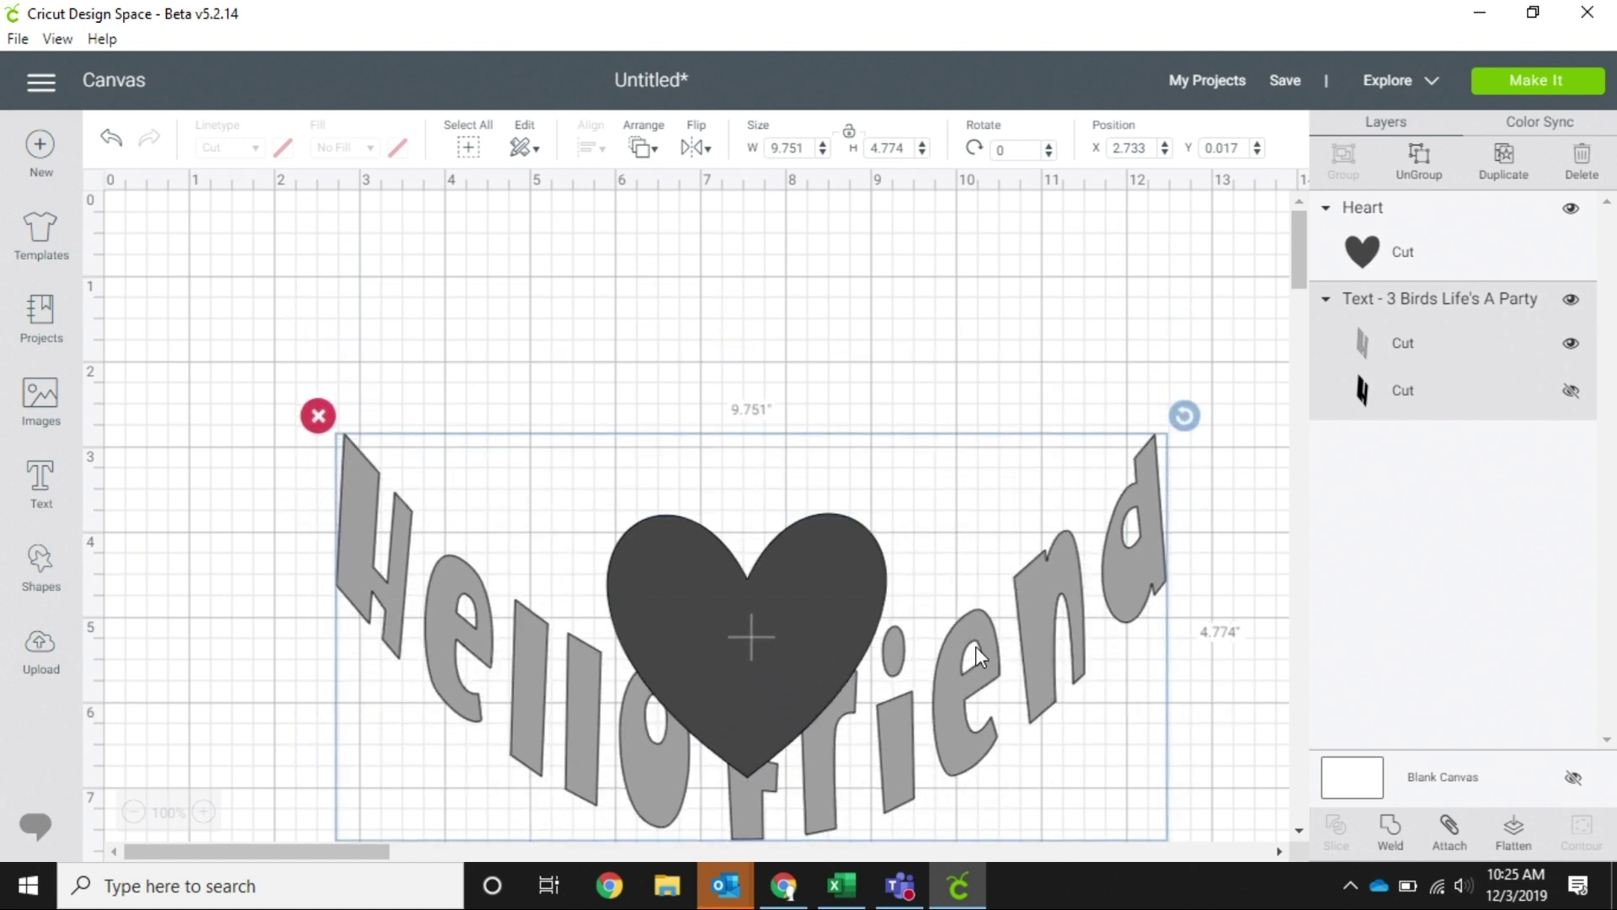
left_click(797, 600)
left_click_drag(797, 600, 807, 471)
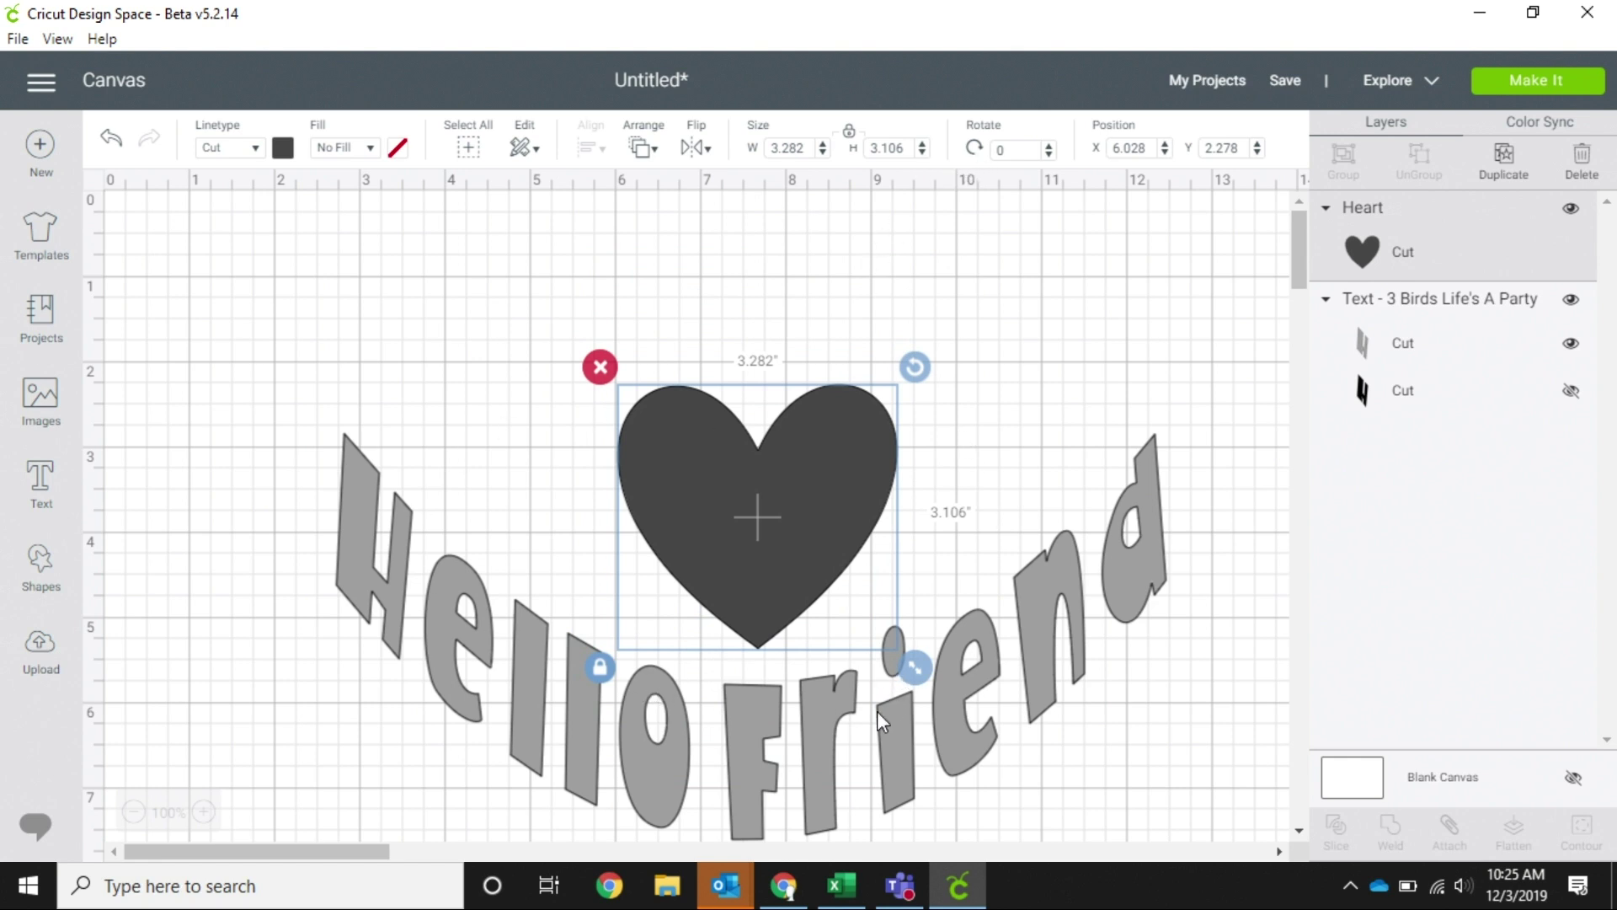
left_click(849, 740)
Step: Change the curve to a positive diameter and move the upward arch above the heart
left_click(900, 208)
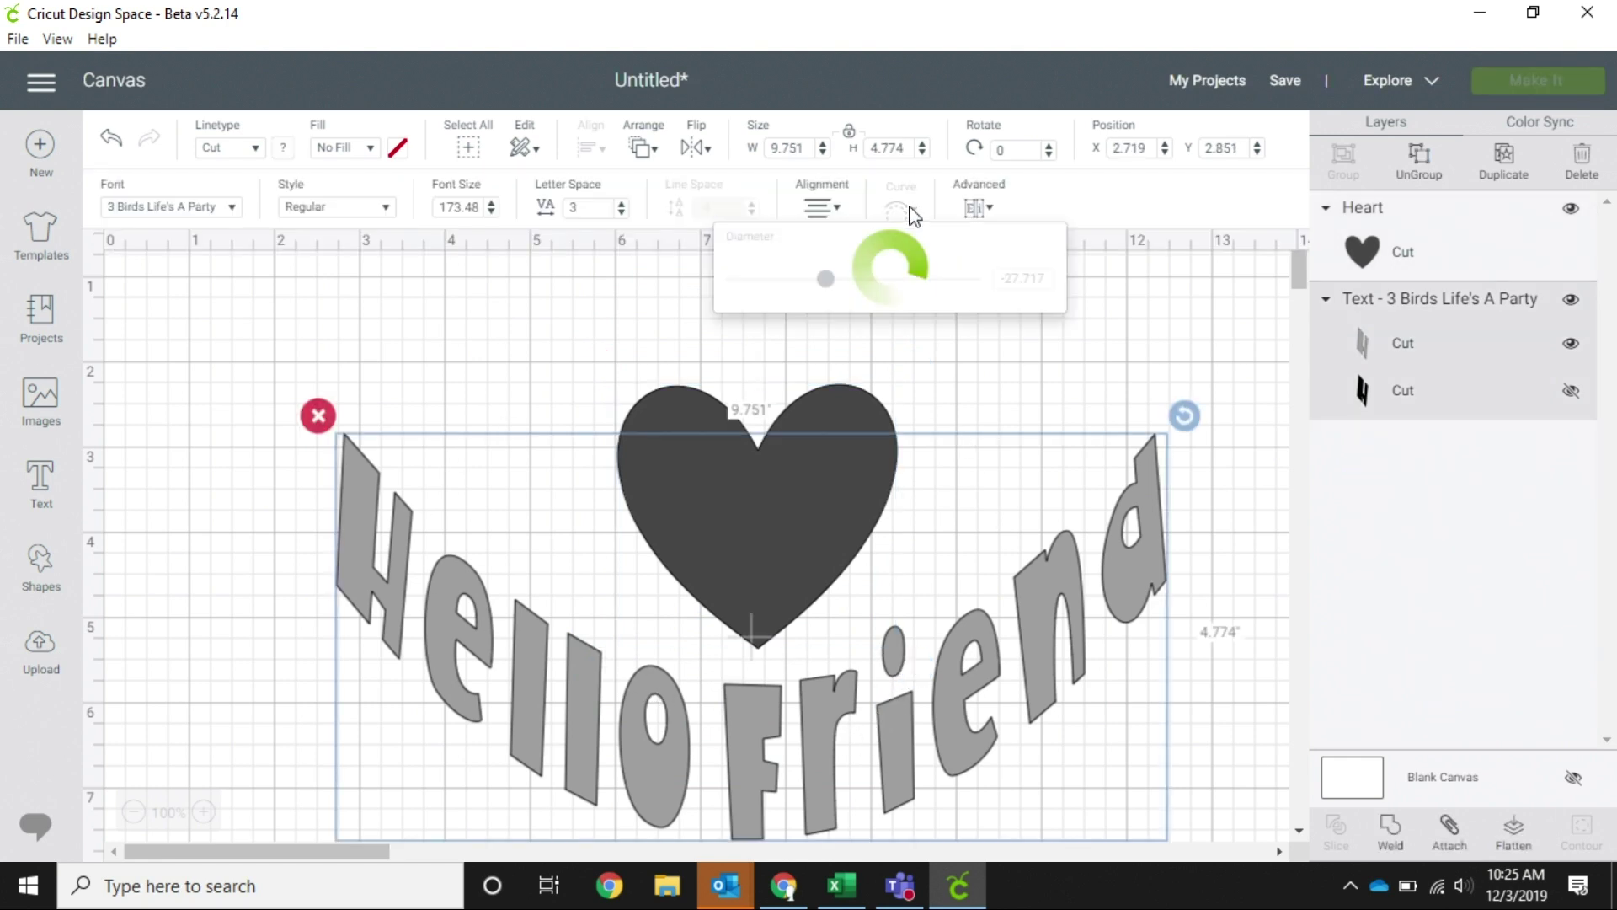
left_click_drag(853, 278, 862, 315)
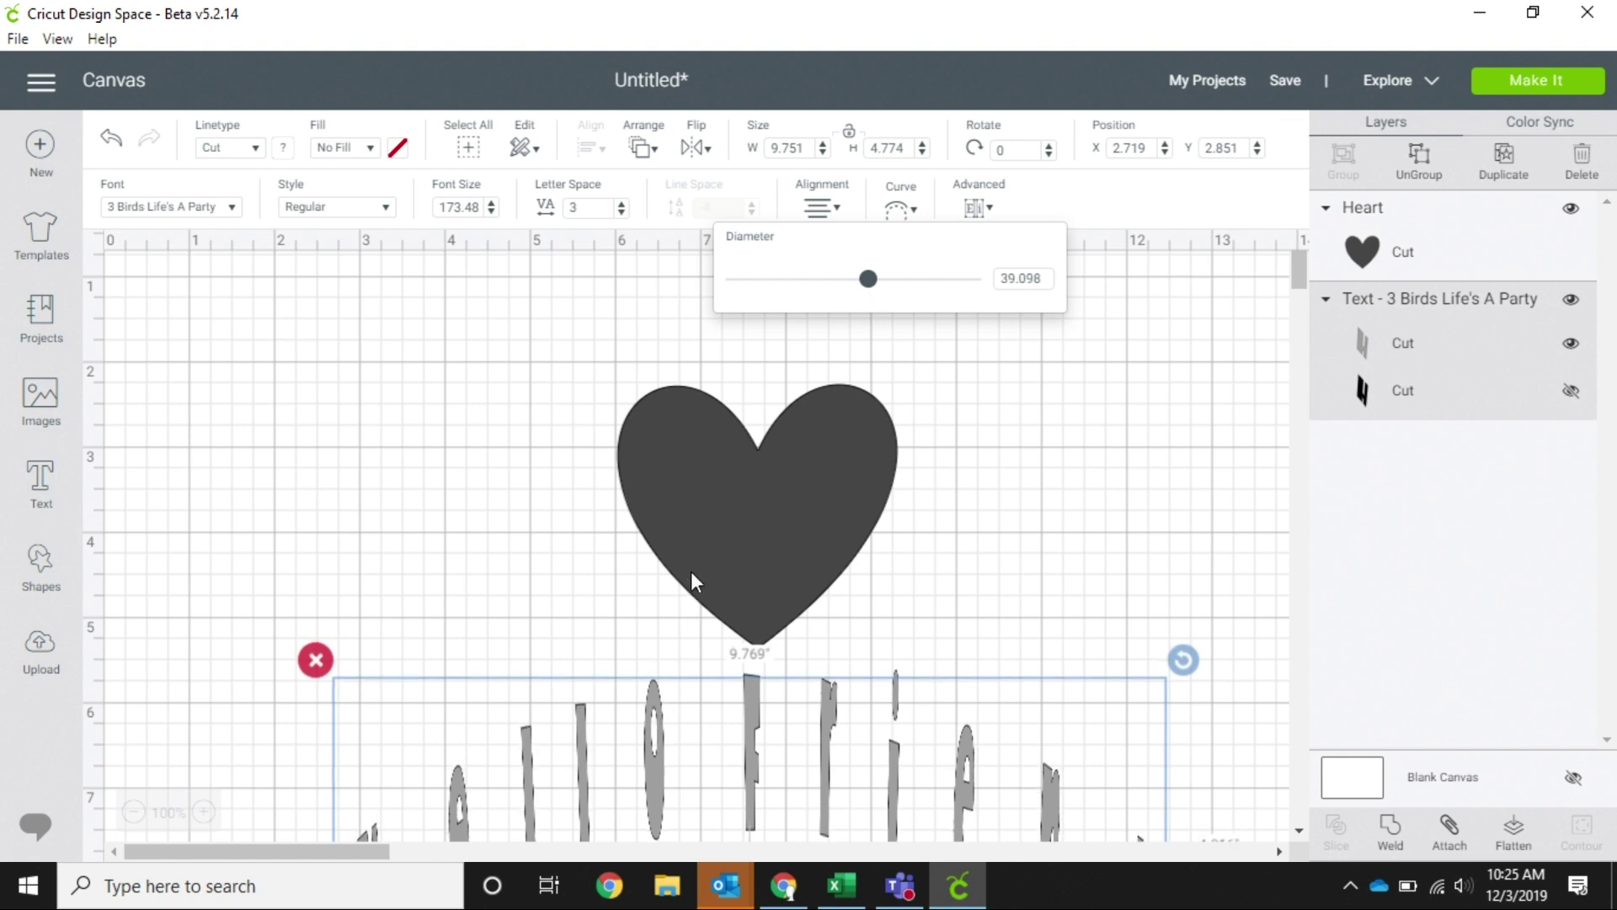
left_click_drag(691, 581, 437, 548)
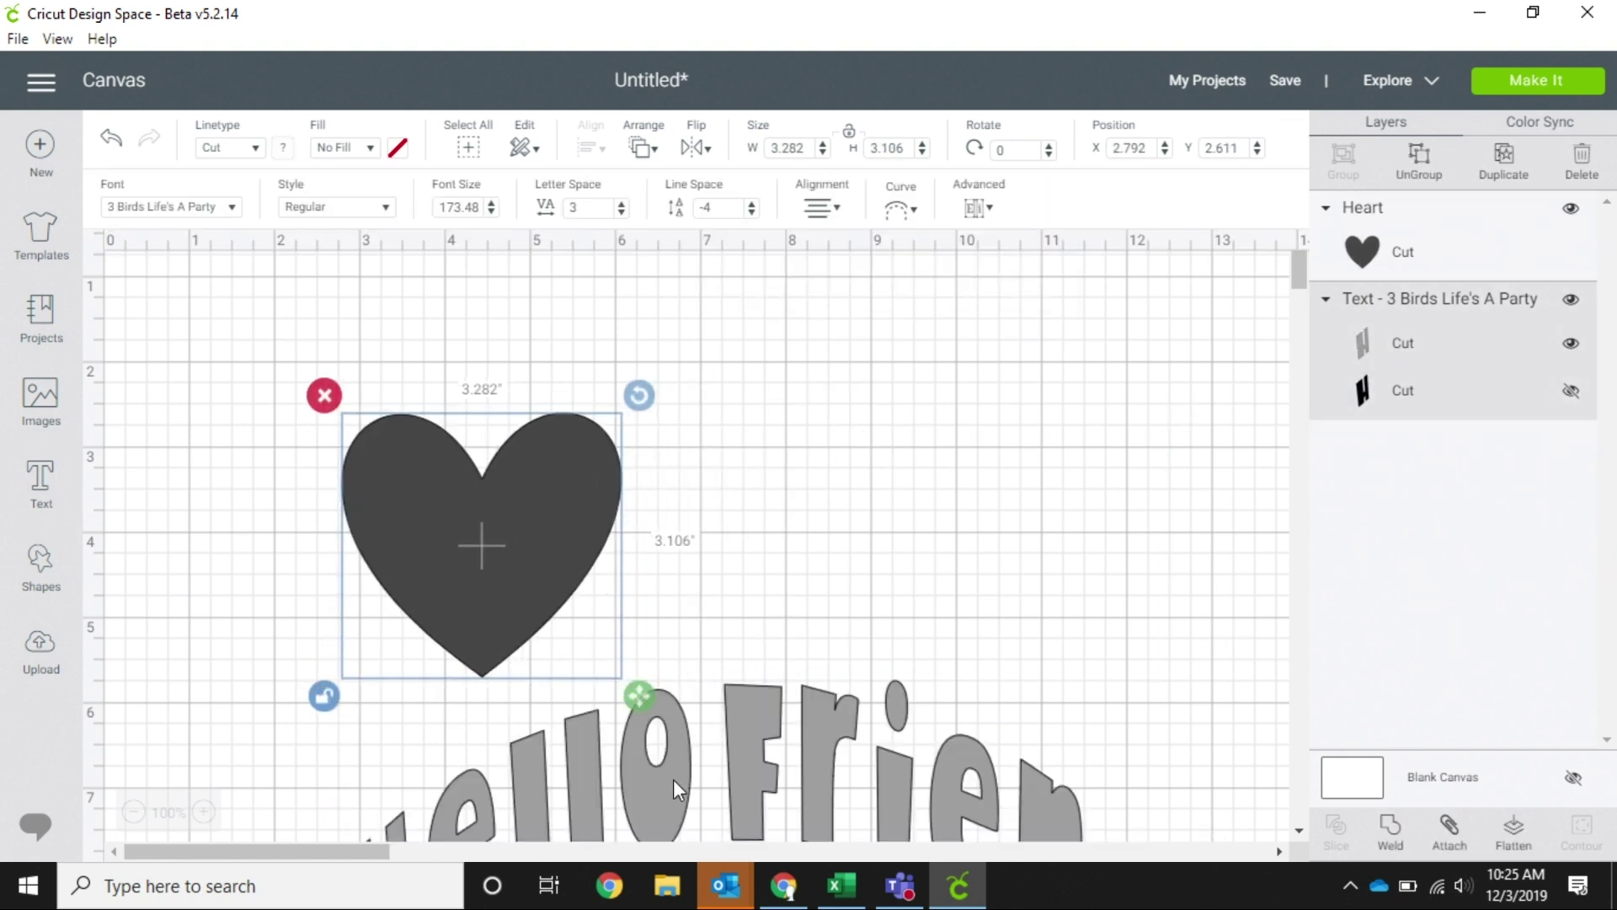
left_click_drag(674, 781, 626, 320)
Step: Enlarge the heart to about 3.852 by 3.645 in and center it beneath the arch
left_click_drag(487, 609, 693, 649)
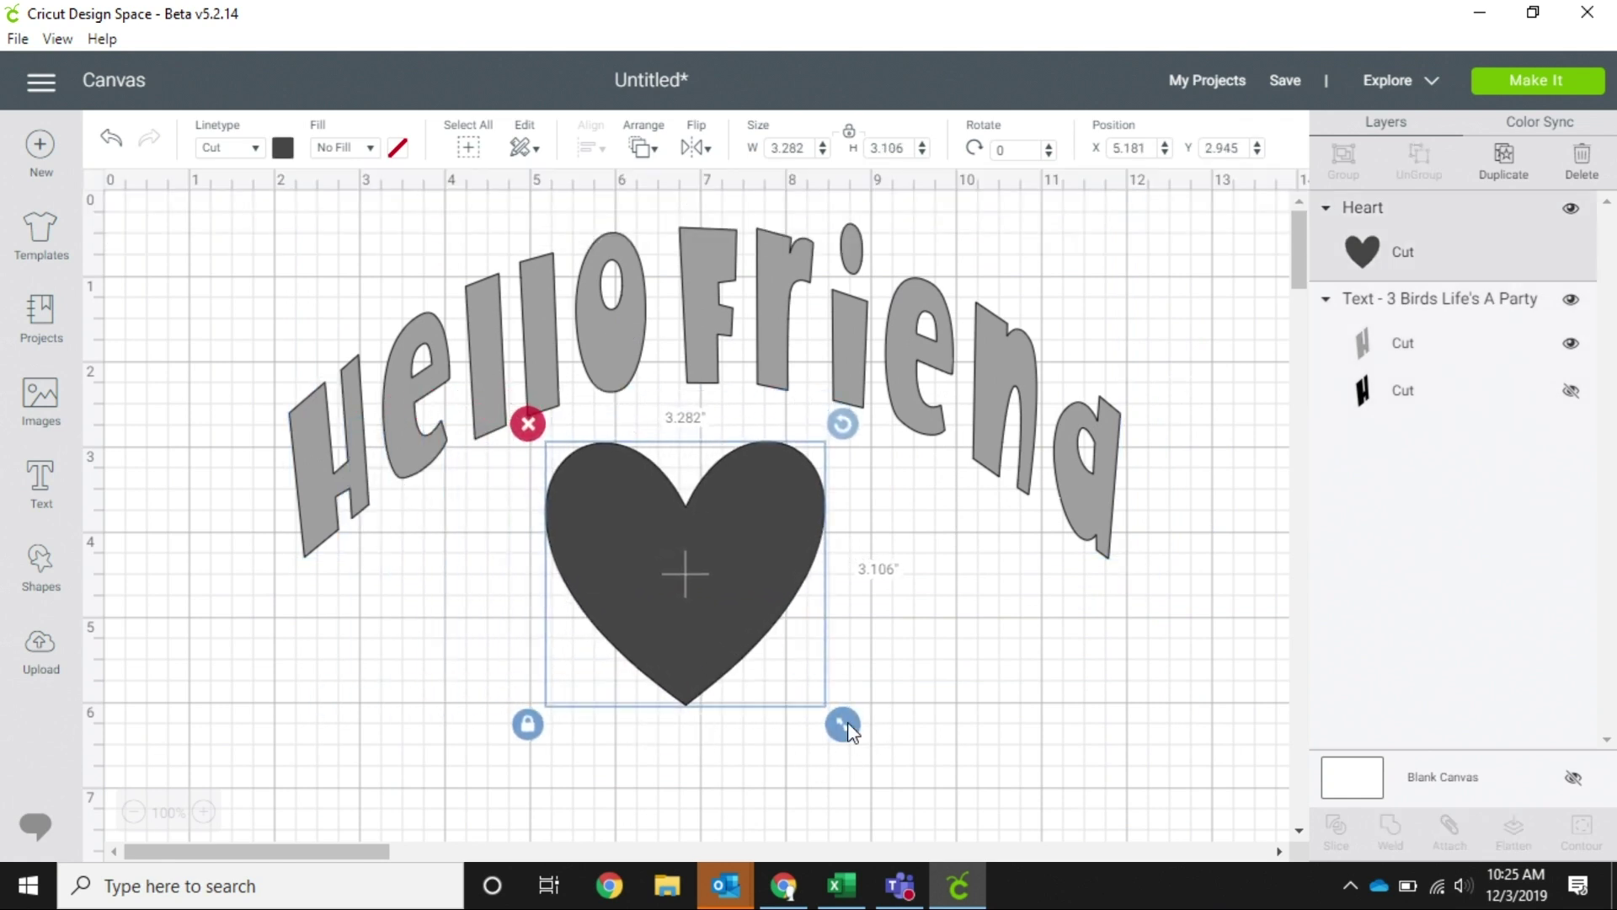
left_click_drag(847, 731, 888, 765)
left_click_drag(722, 619, 696, 576)
left_click(1027, 418)
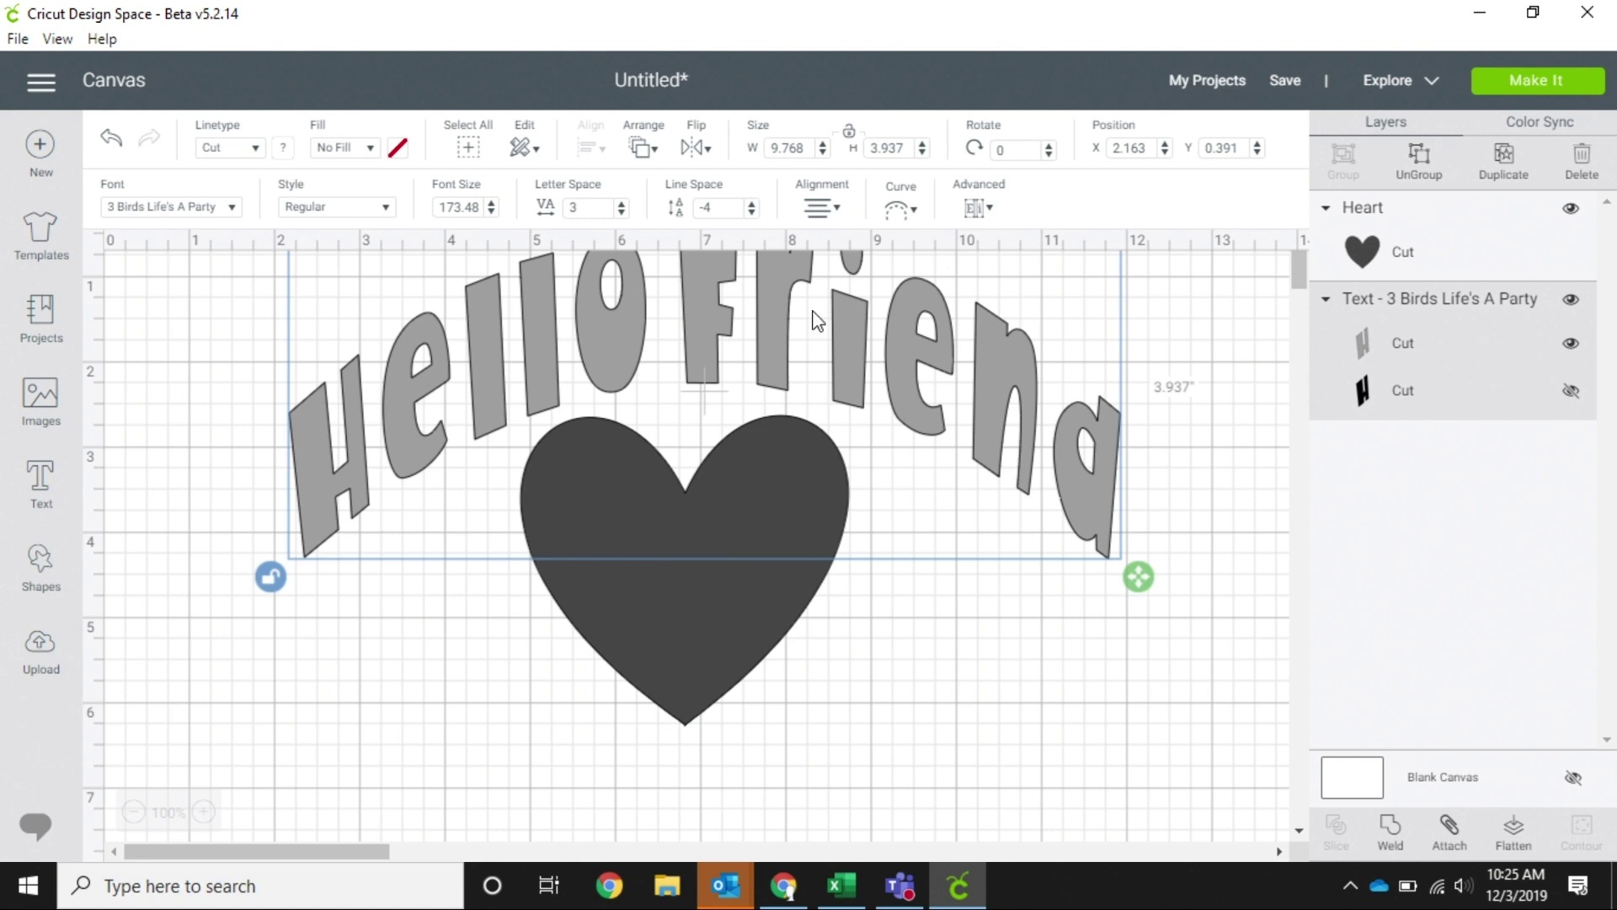
left_click(956, 650)
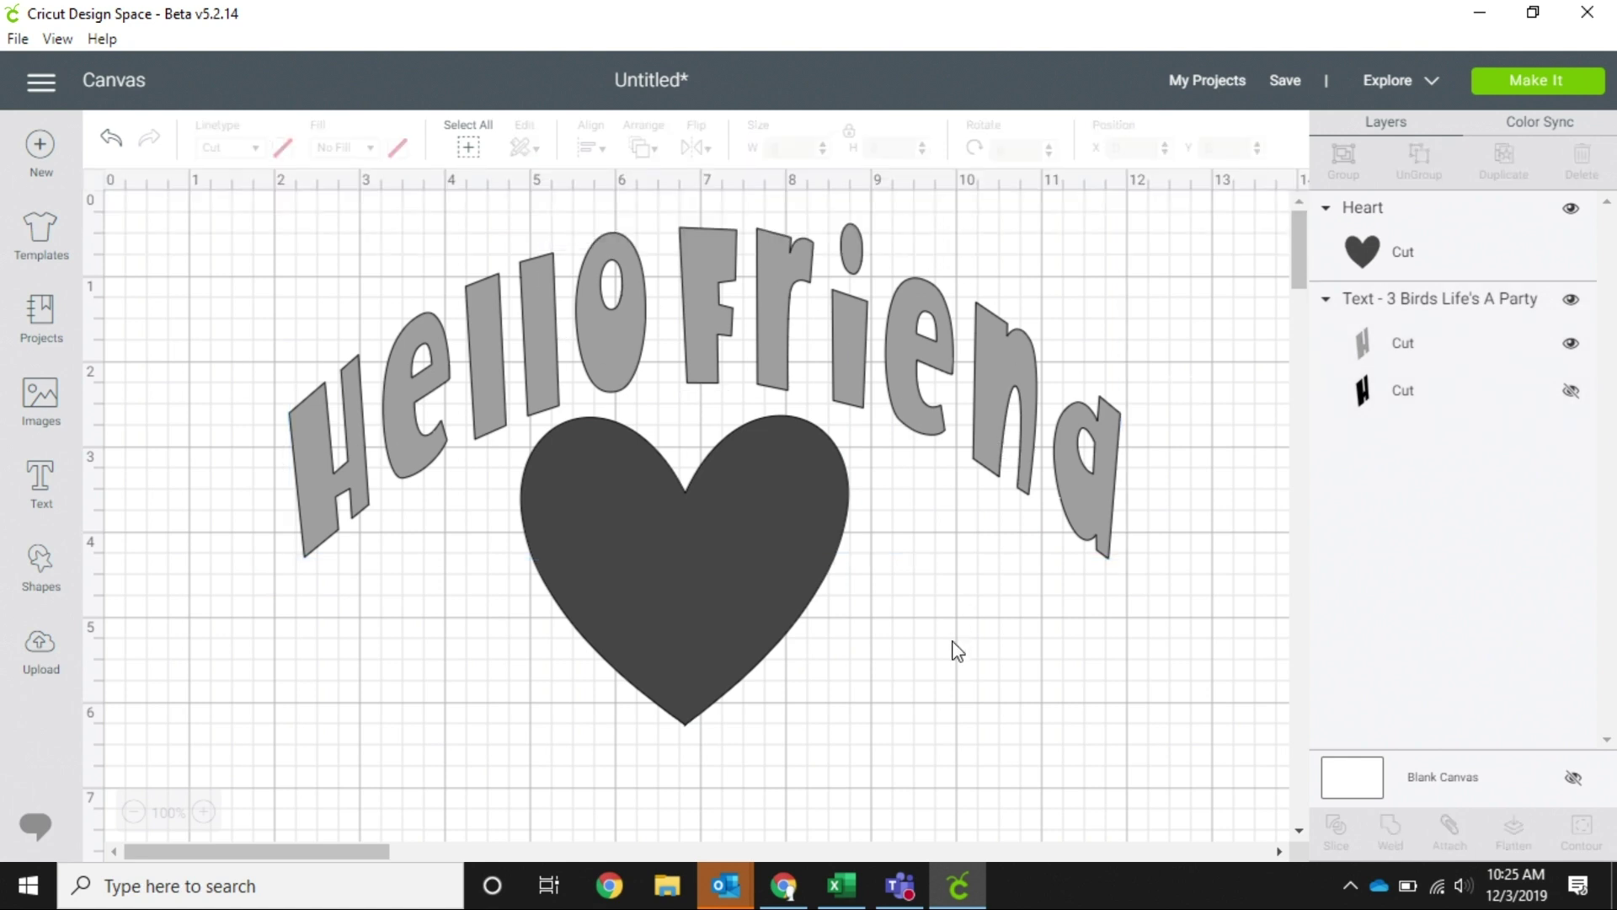